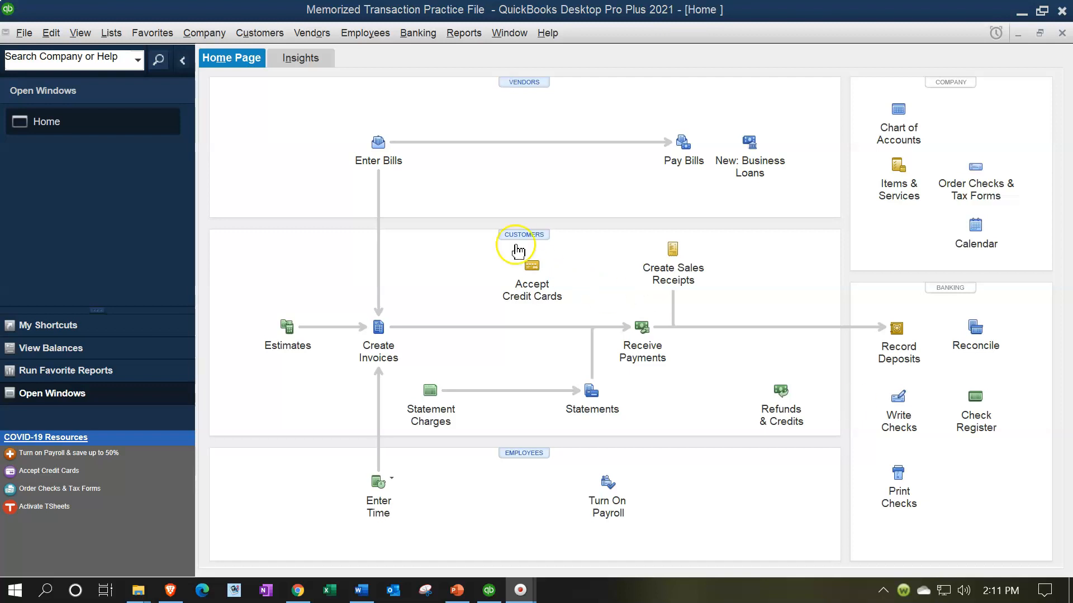
Step: Start a new vendor bill, collapse its side information pane, and quick-add the landlord as the vendor
click(379, 148)
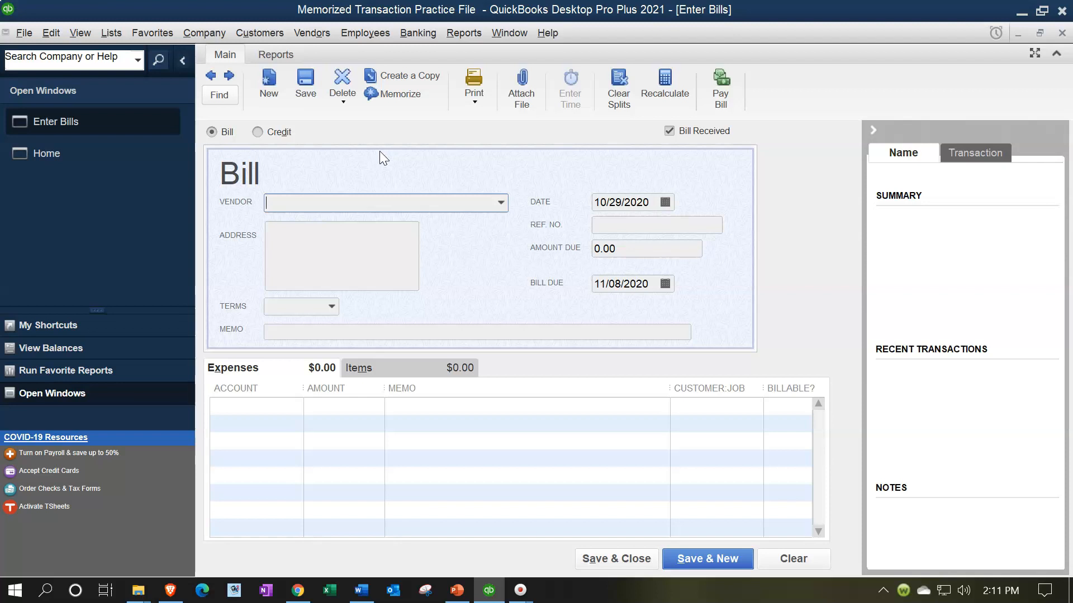
click(873, 130)
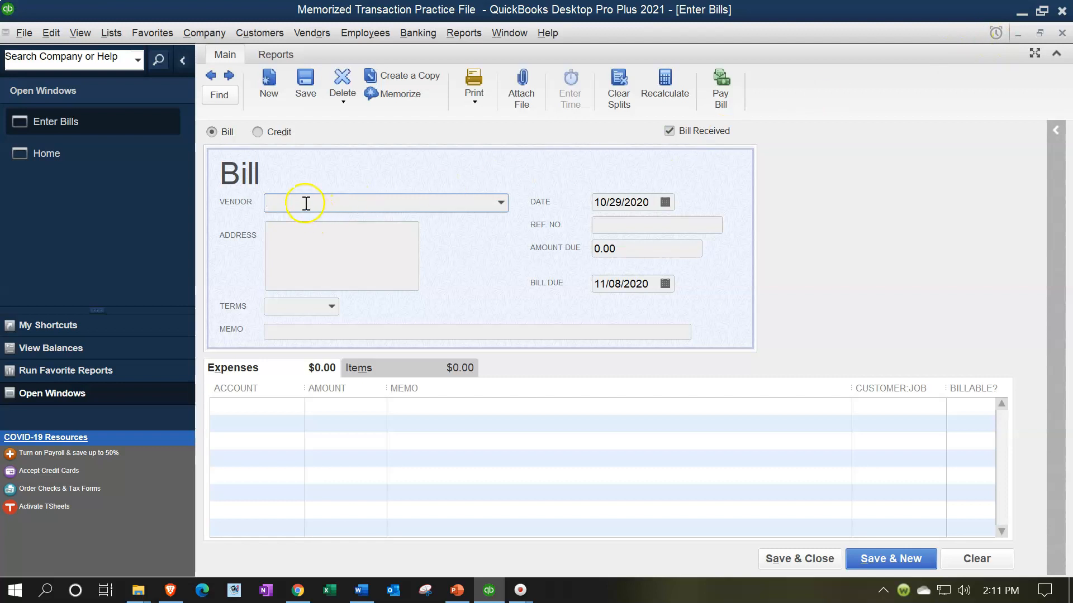
text(Mr Lsand)
key(BackSpace)
key(BackSpace)
key(BackSpace)
key(BackSpace)
text(andloard)
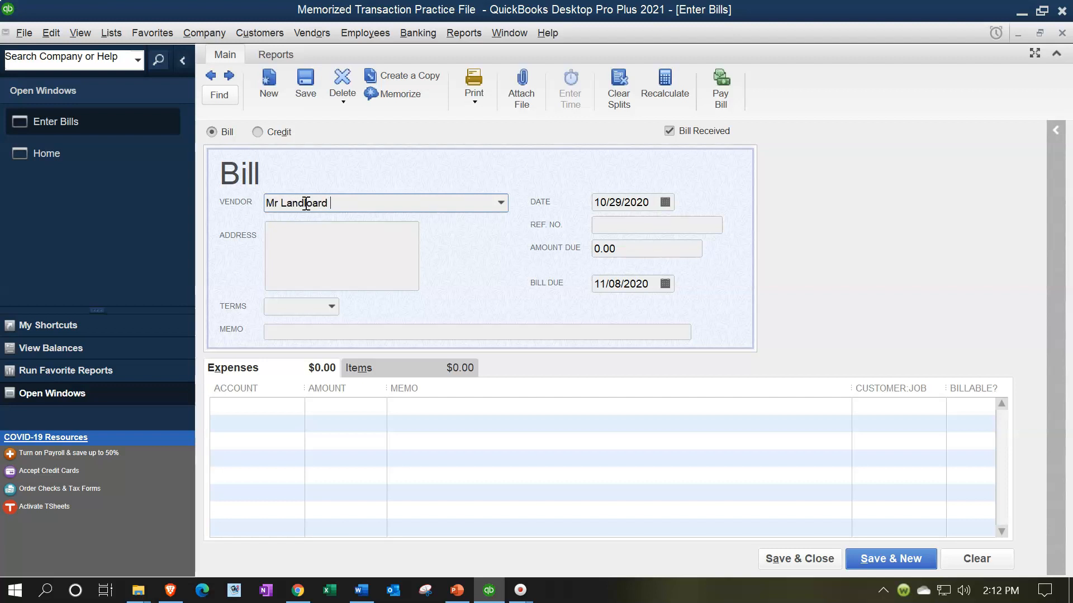
key(Tab)
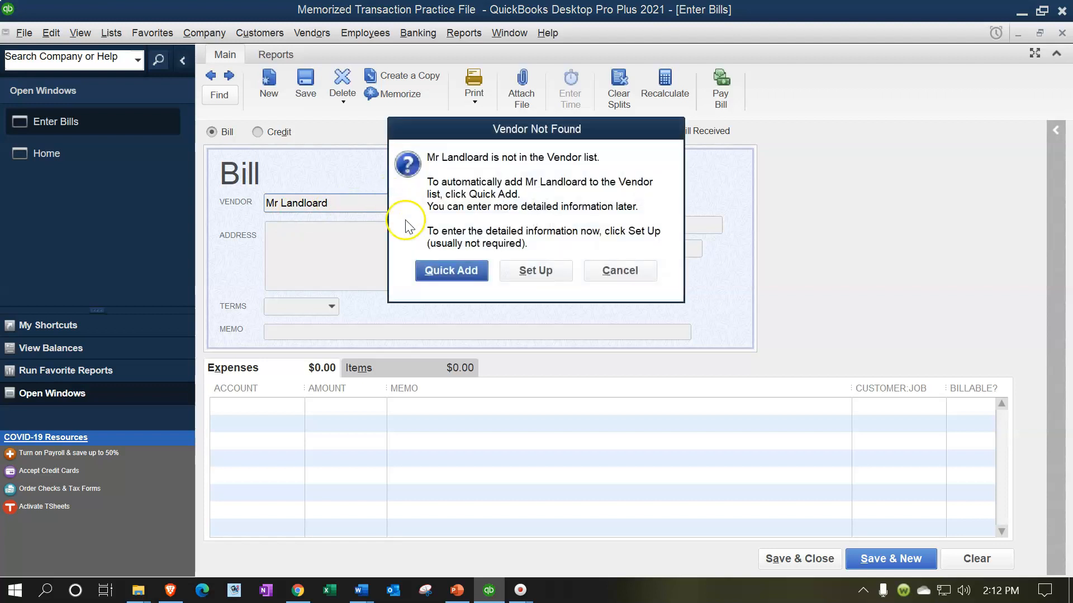
click(449, 271)
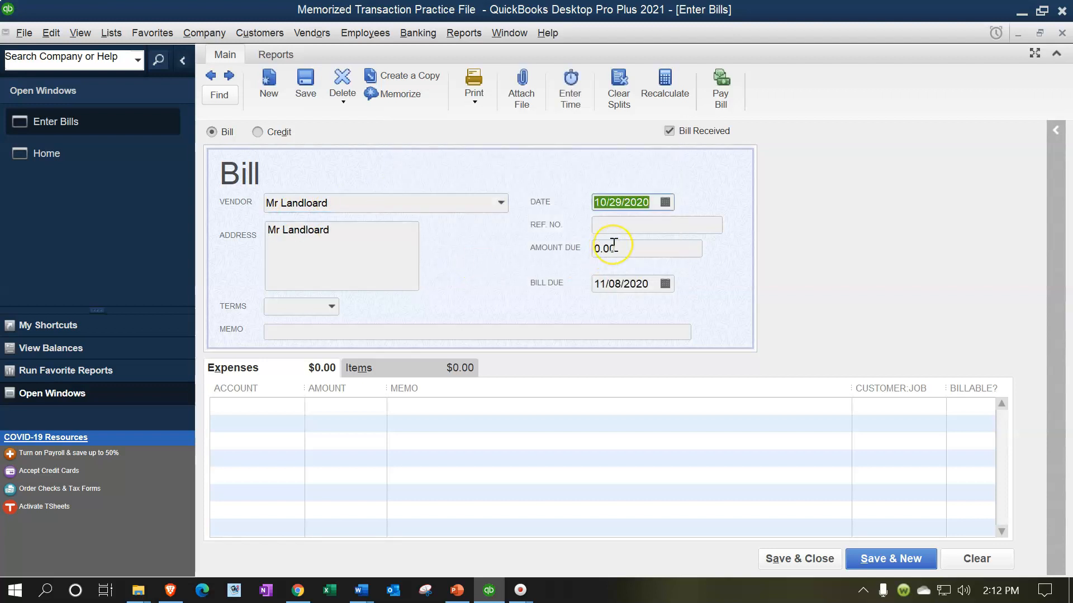
Step: Date the landlord's bill 09/15/2020 and set its amount due to 1,100.00
text(09/15/)
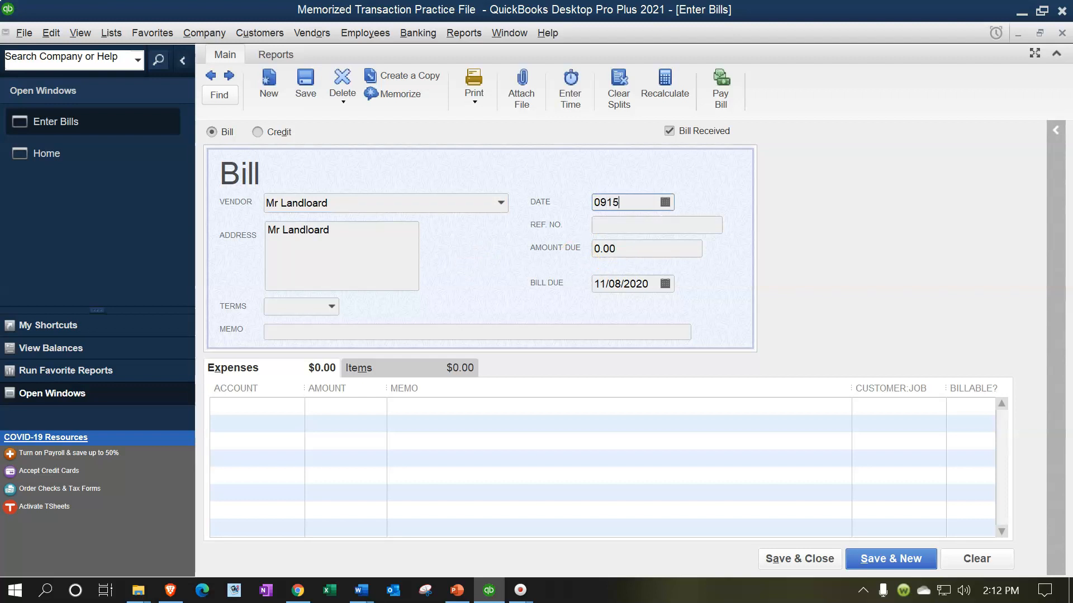
text(20)
key(Tab)
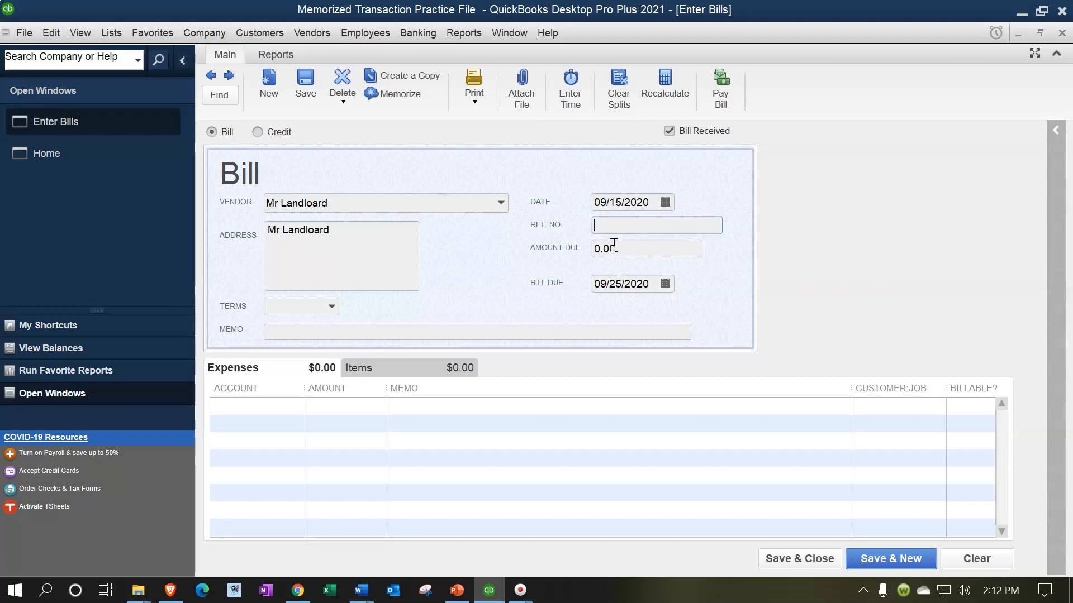
key(Tab)
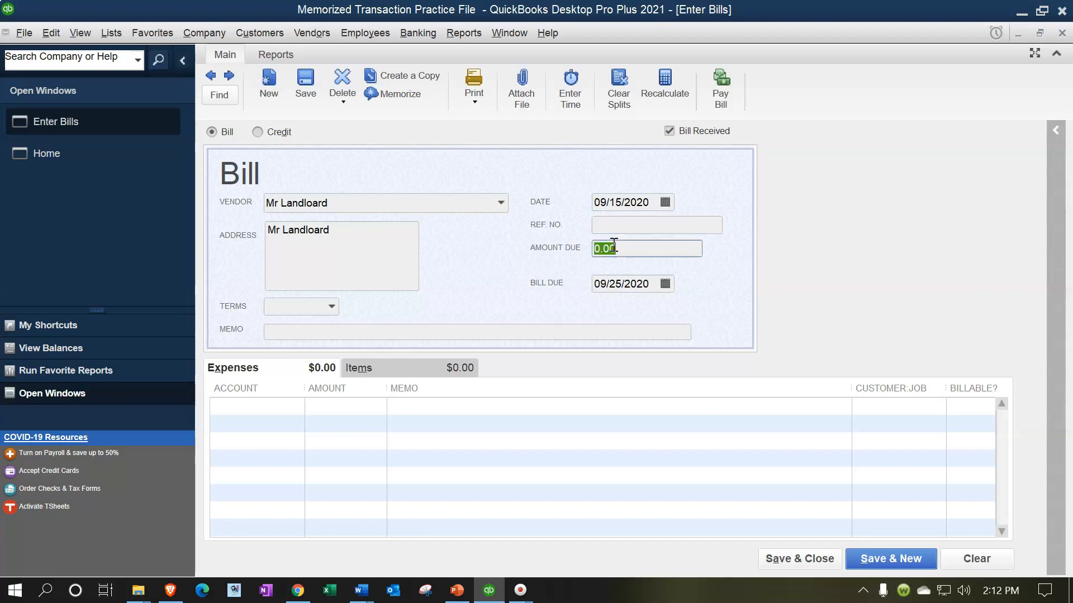
text(1100)
key(Tab)
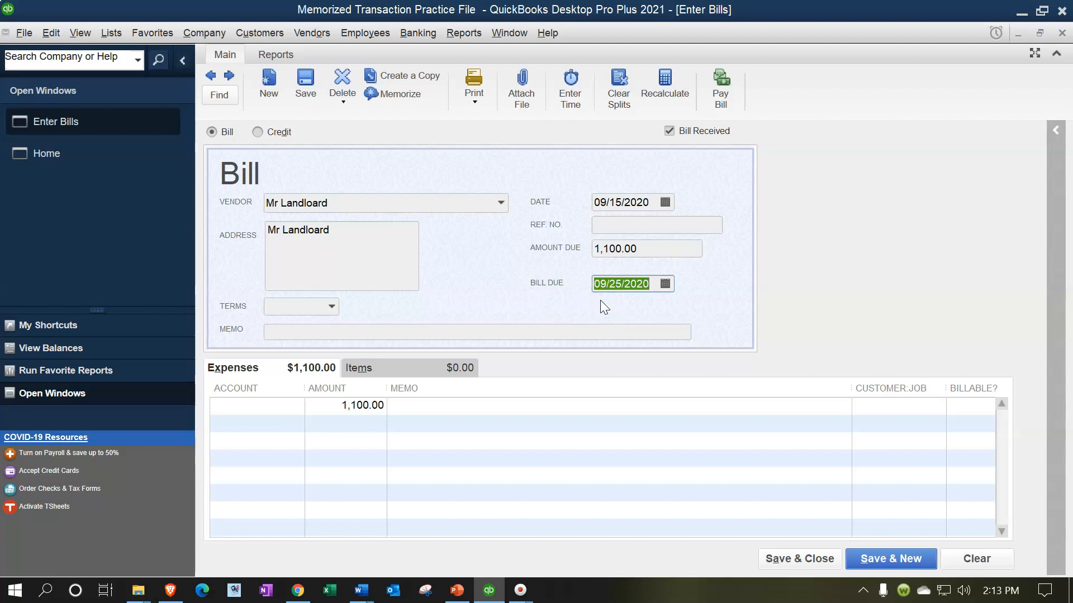
Step: Assign the bill's expense line to the Rent Expense account
key(Tab)
key(Tab)
key(Tab)
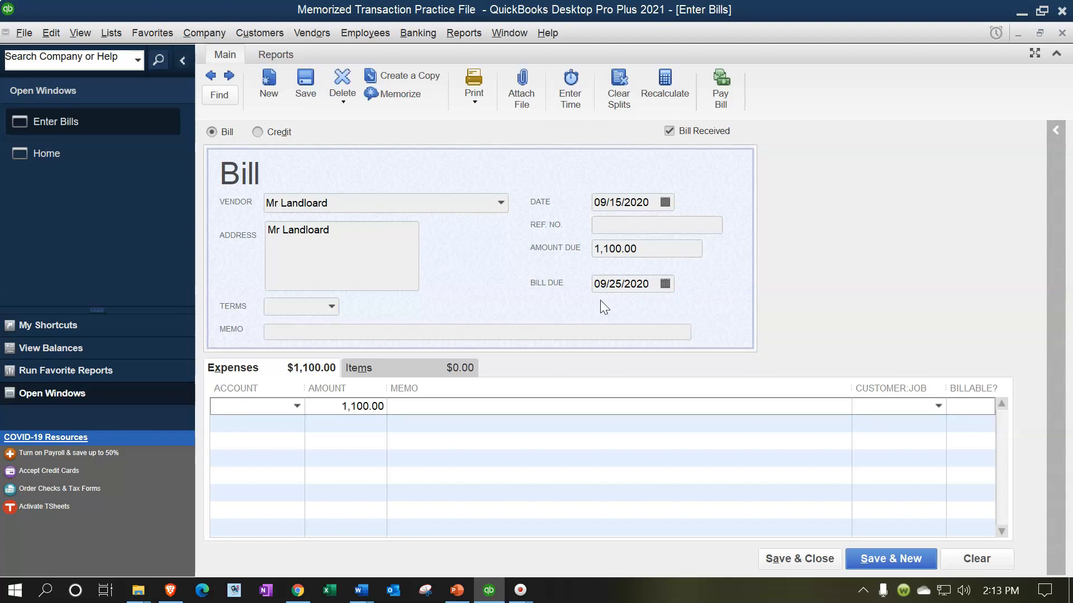
text(Rent Expense)
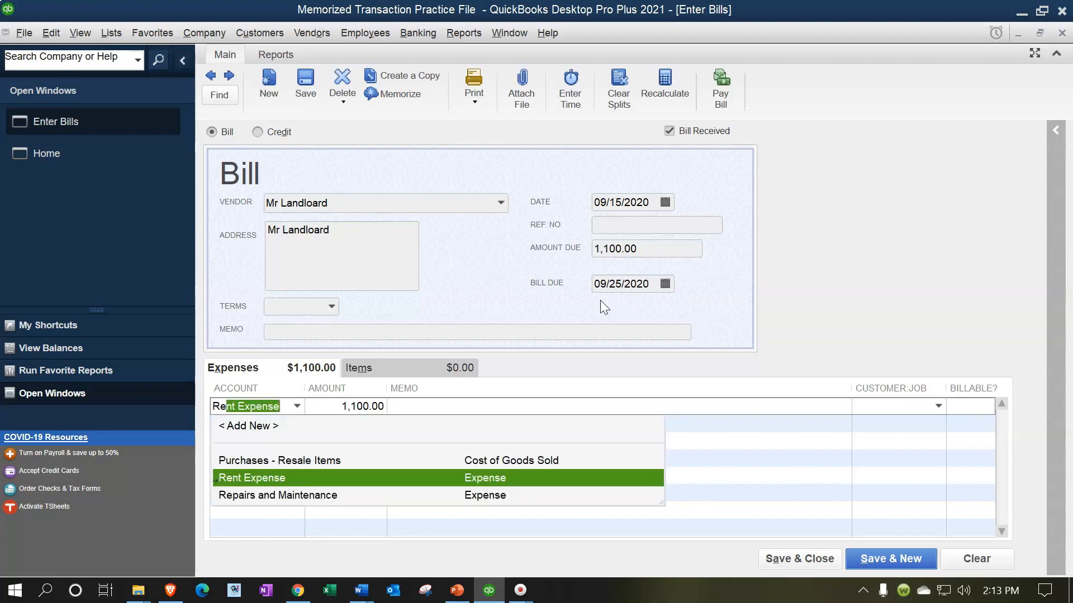
key(Tab)
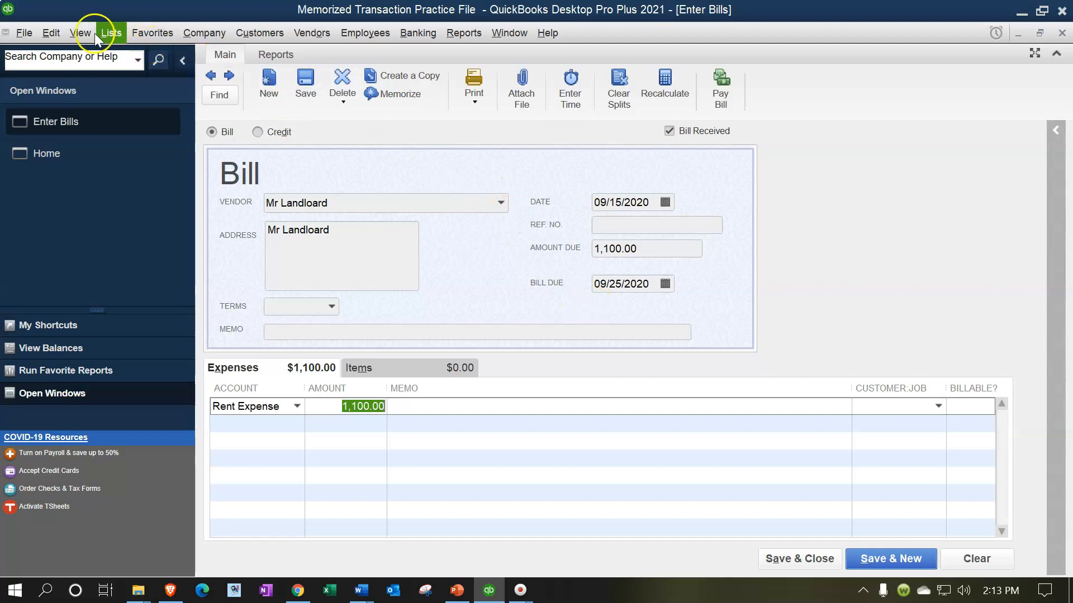
Step: Memorize the bill under the name Rent, with its dialog moved clear of the bill form
click(51, 33)
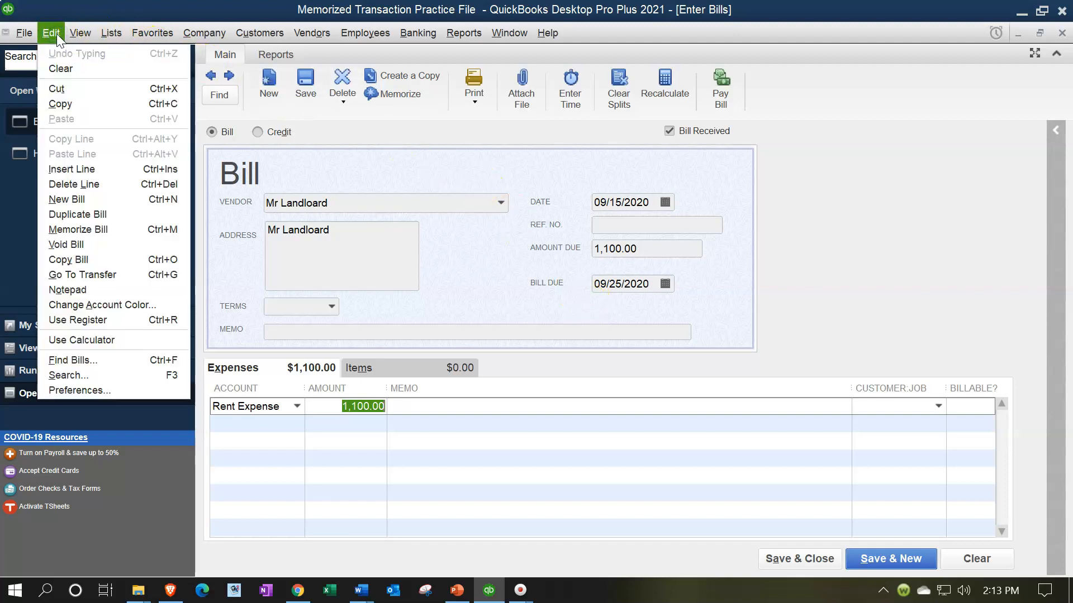
click(92, 232)
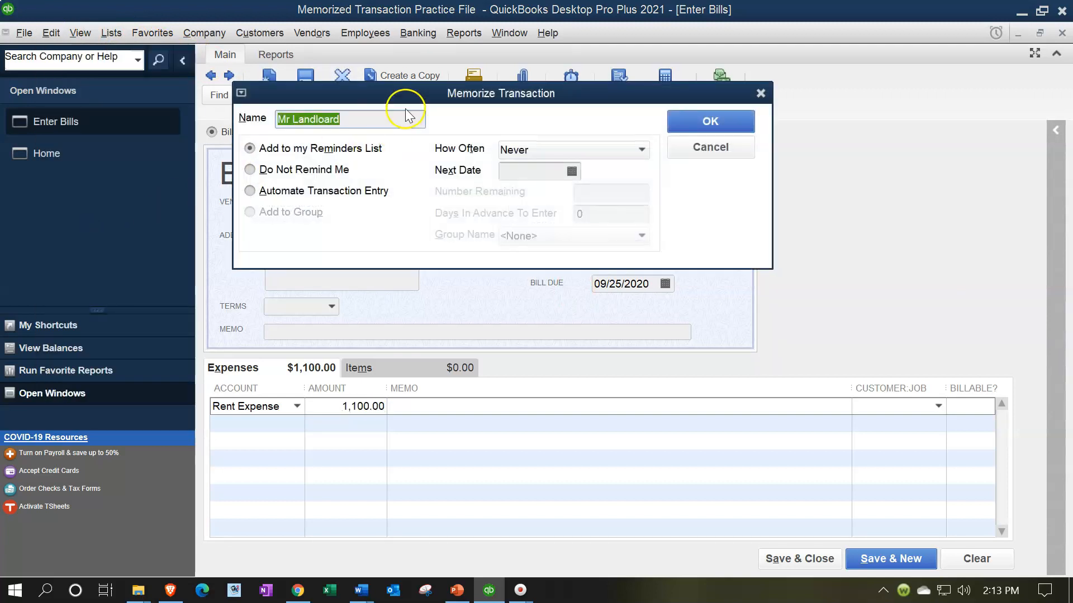
drag(553, 97, 760, 187)
drag(539, 184, 305, 137)
double_click(573, 179)
key(Tab)
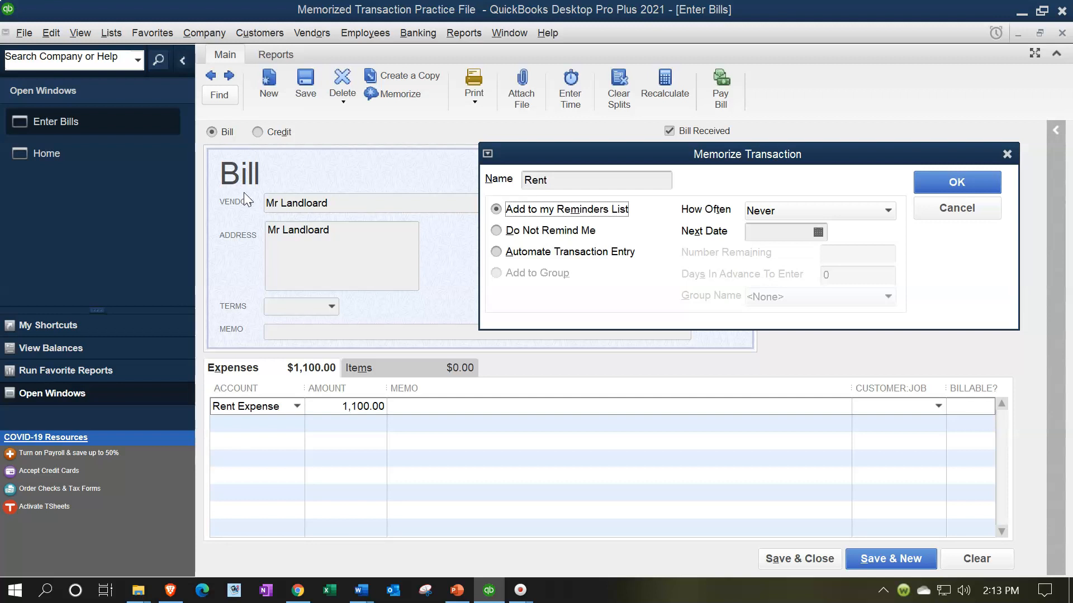
Step: Keep the memorized transaction set to be added to the Reminders List and save it
click(496, 253)
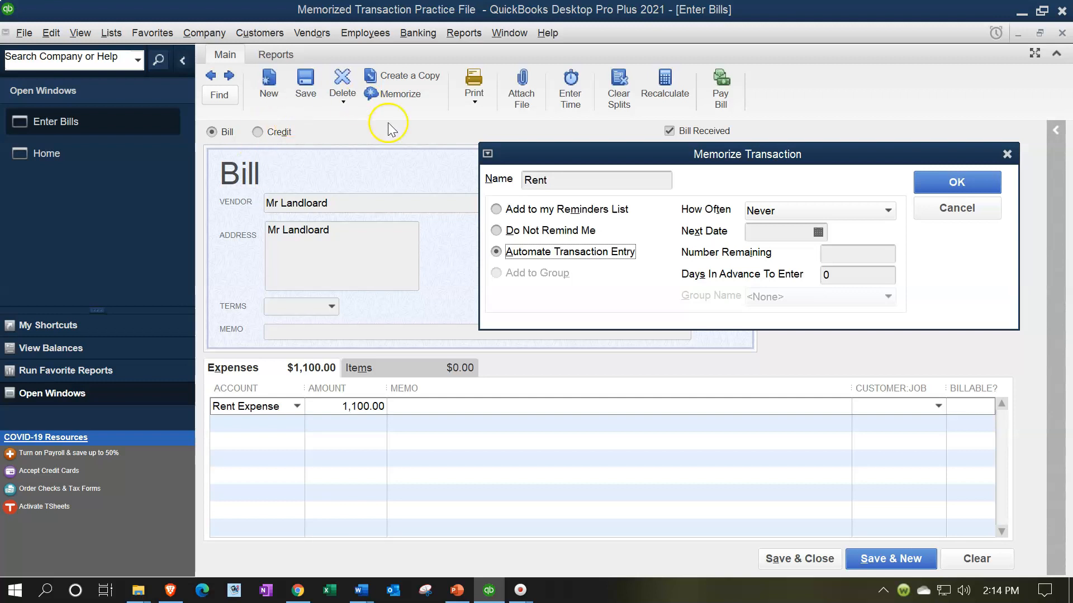
click(496, 209)
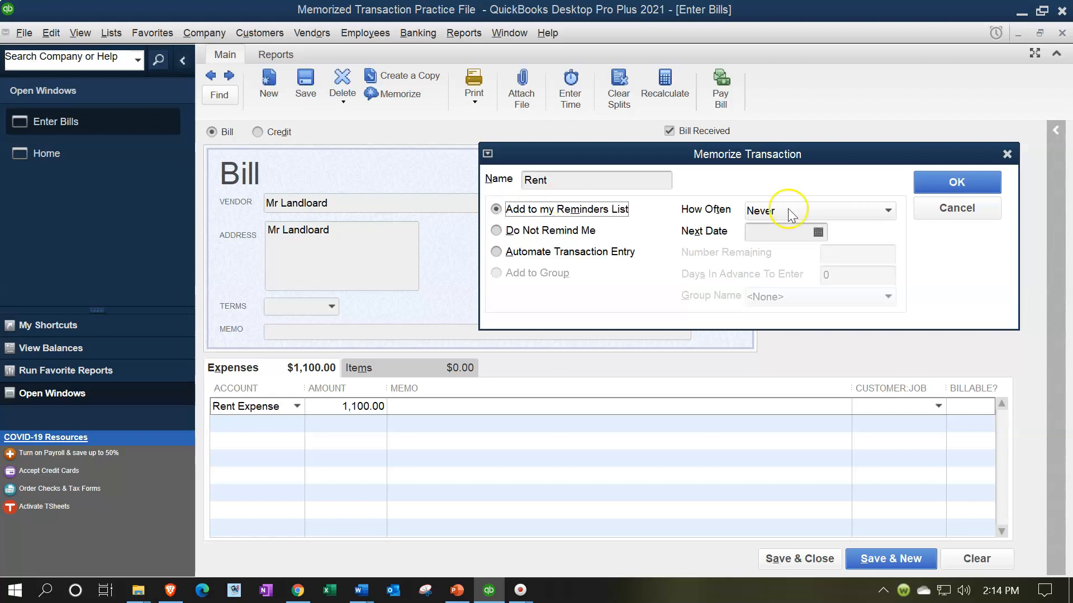
click(922, 186)
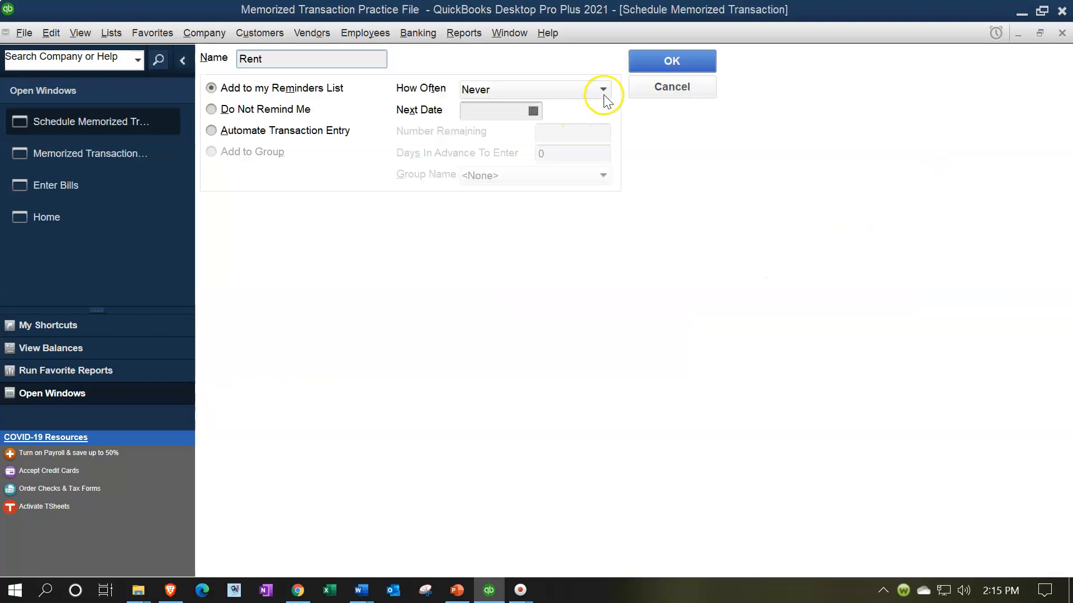
Step: Schedule the memorized Rent transaction to recur monthly with a next date of 10/15/2020
click(604, 94)
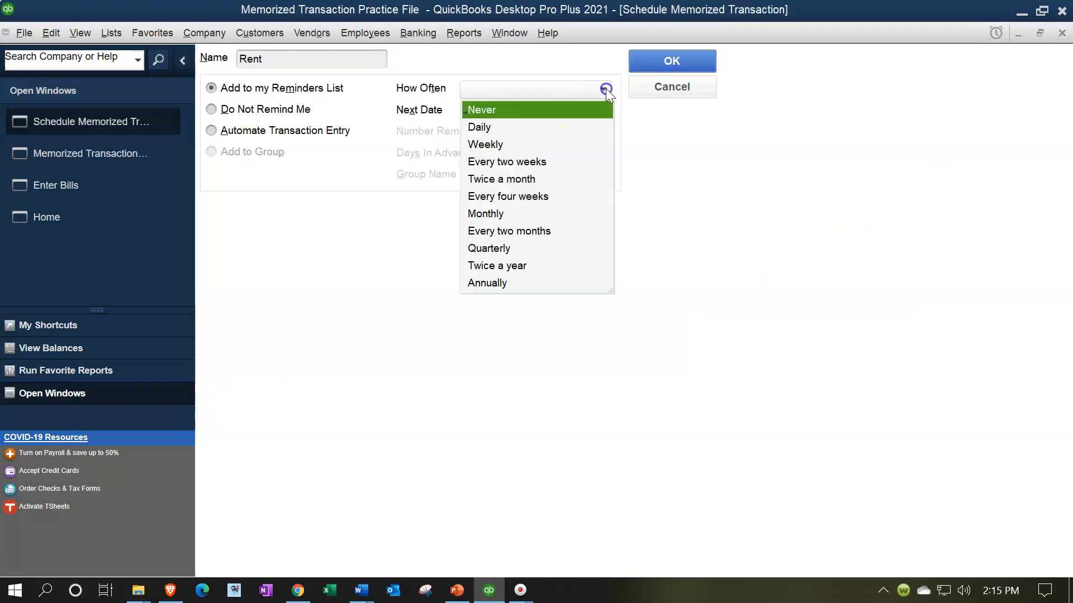
click(486, 213)
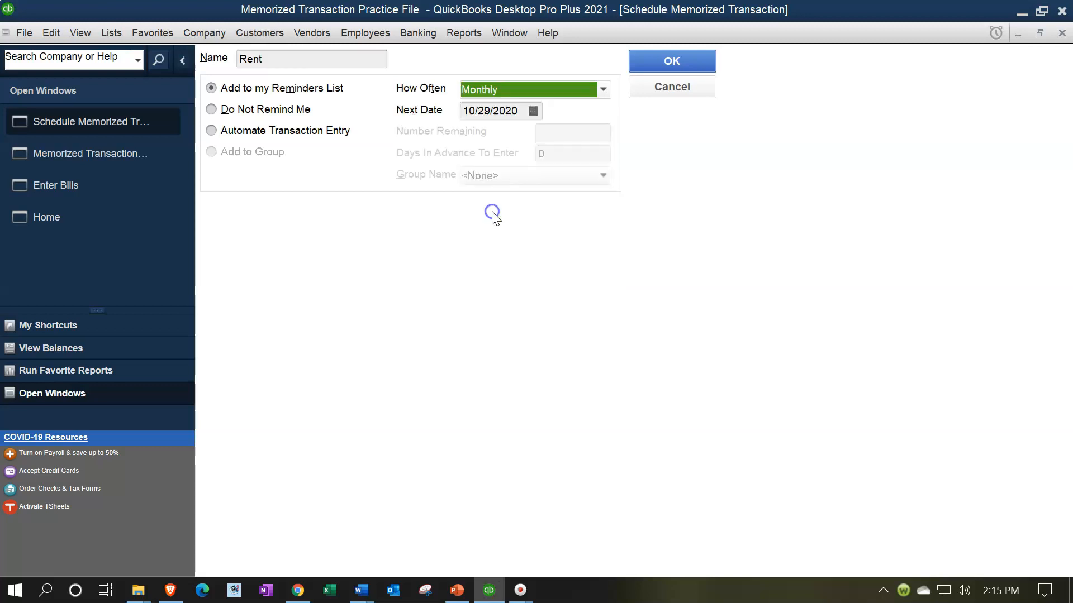
click(532, 112)
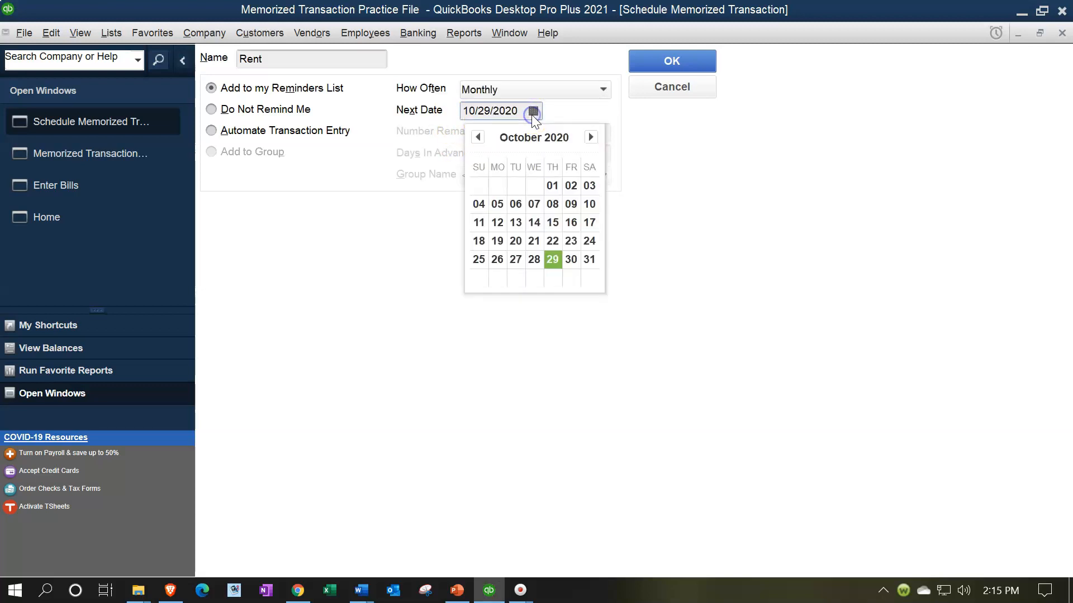
click(551, 227)
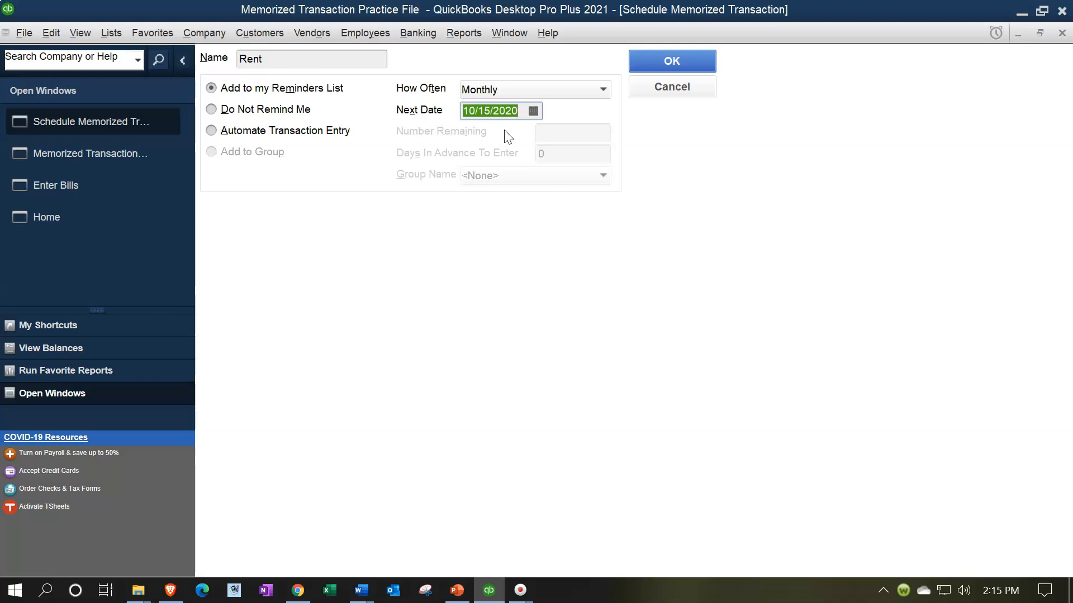
click(658, 60)
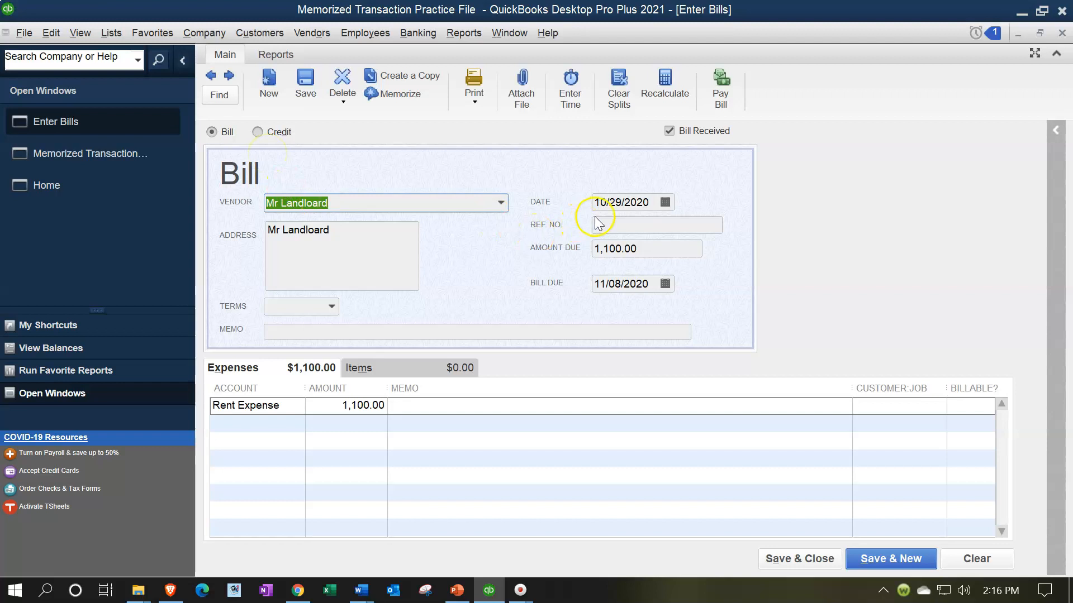
Step: Save and close the rent bill, and close the Memorized Transaction List
click(774, 557)
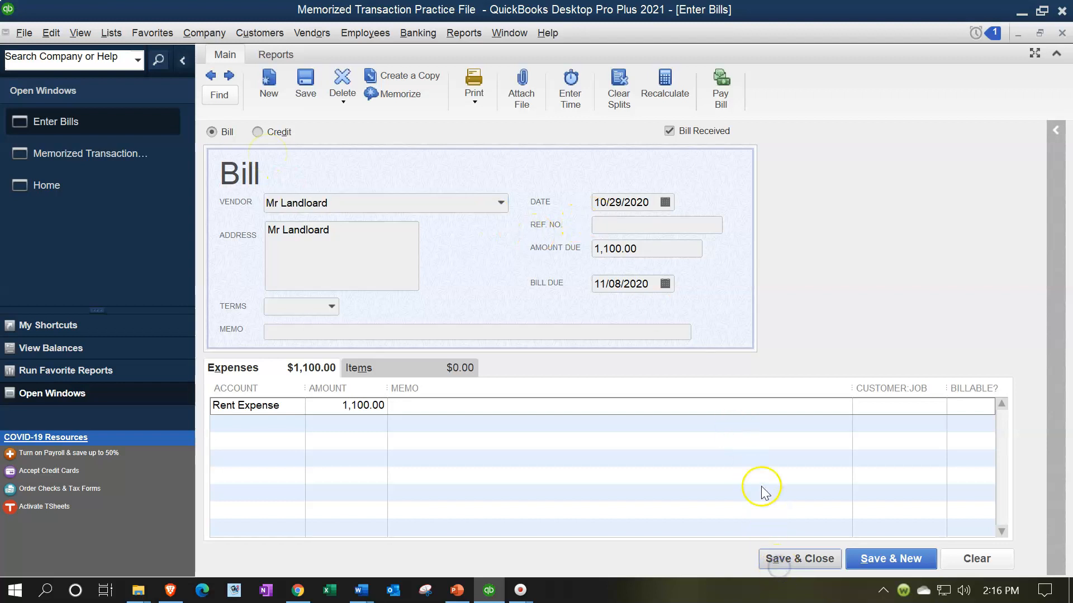
click(785, 555)
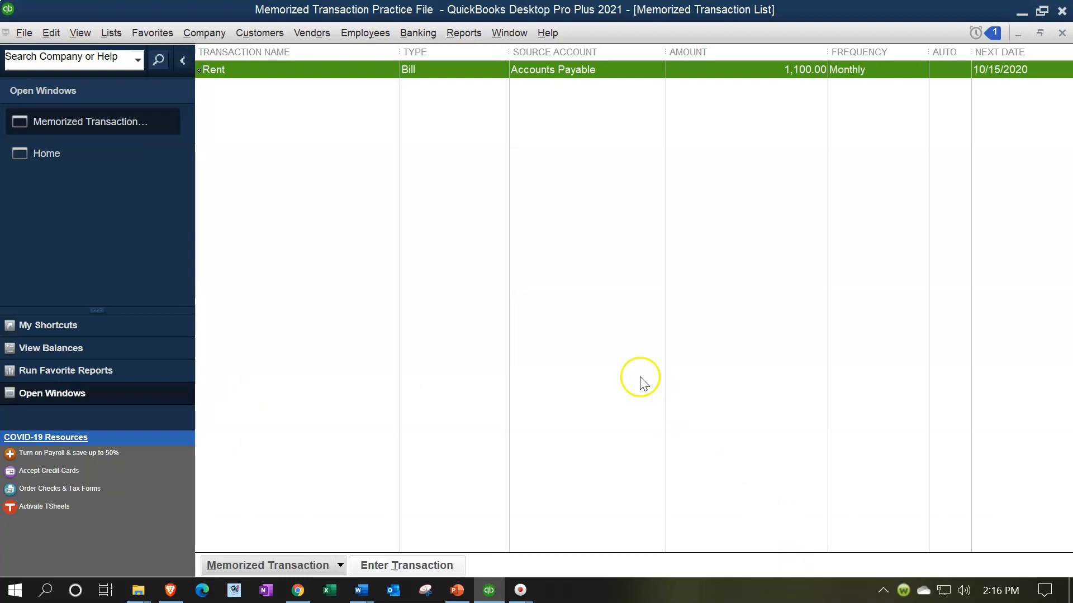
click(1061, 33)
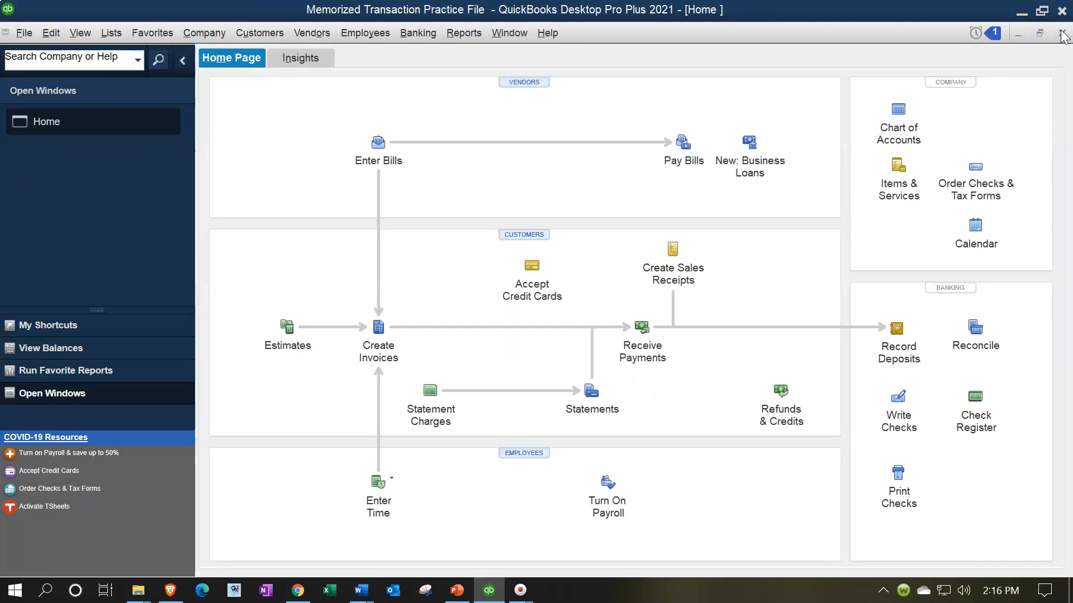
Step: Review the memorized transactions due and the upcoming bills to pay in Reminders, and close the window
click(975, 33)
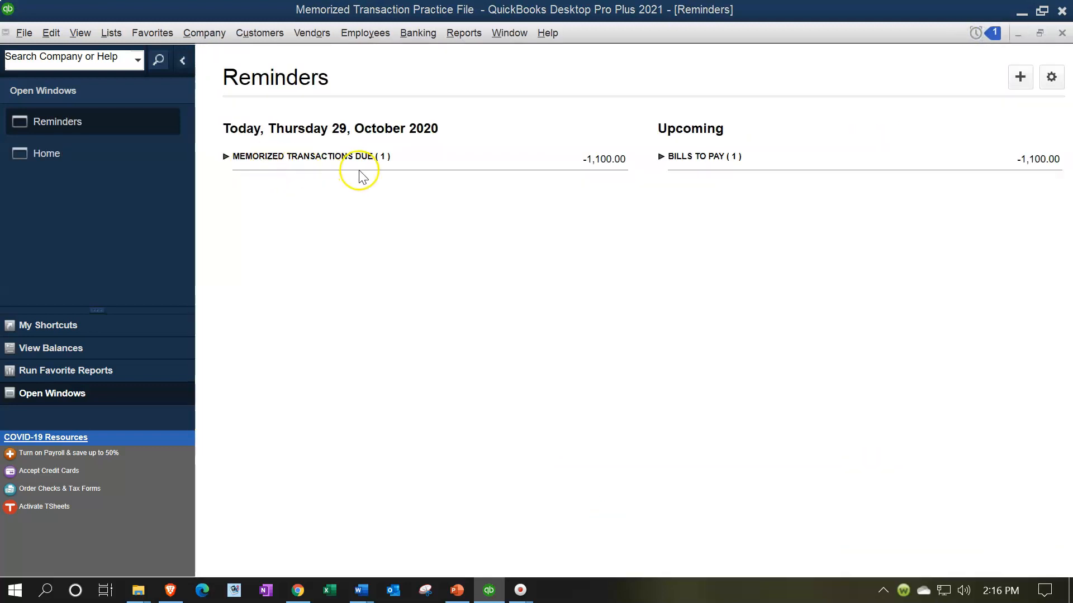
click(225, 158)
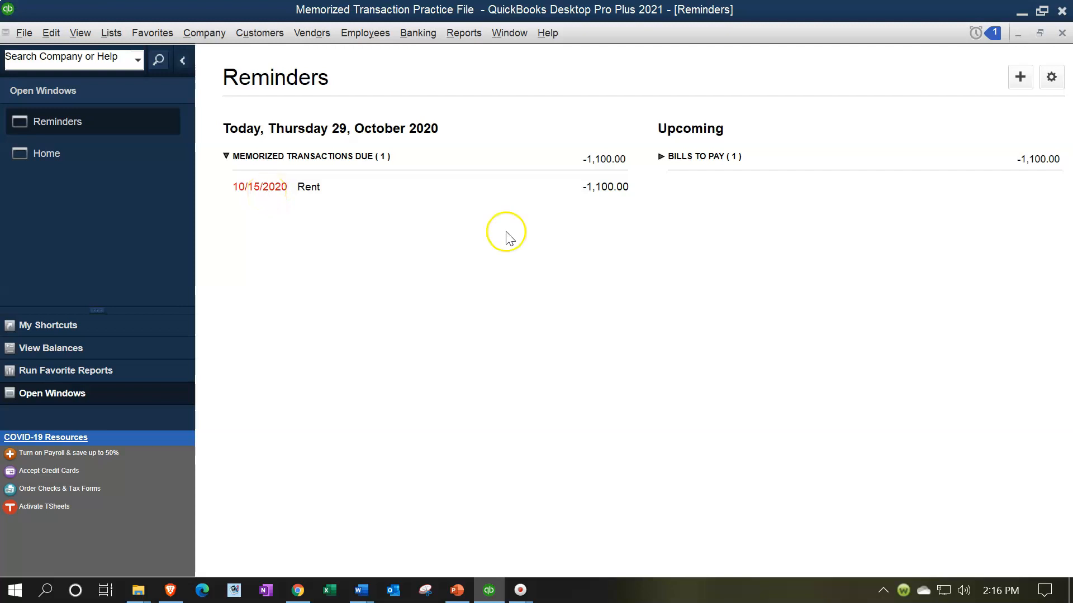
click(661, 157)
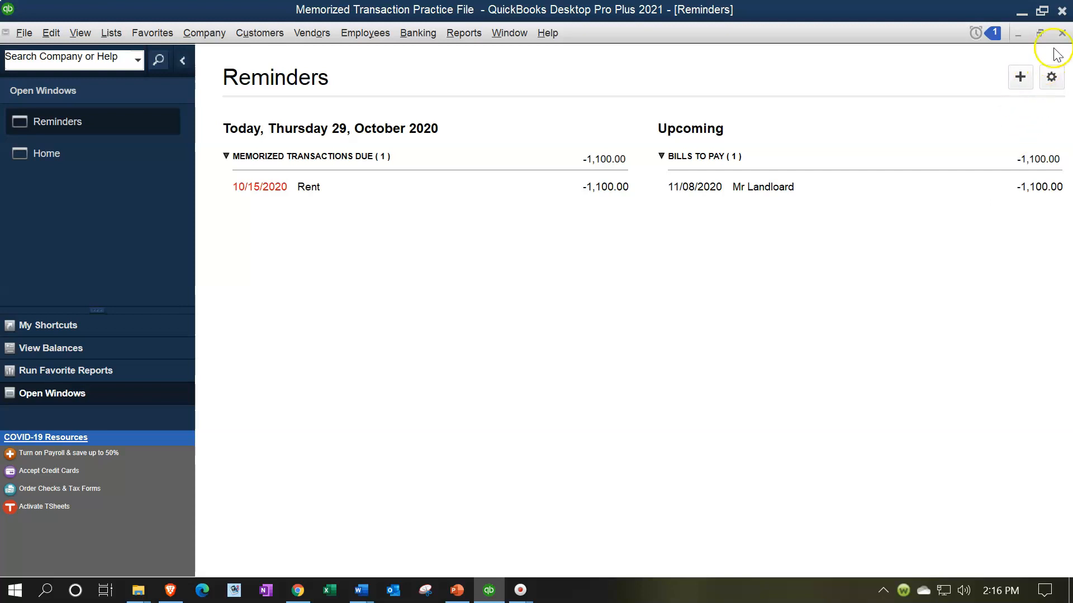
click(1062, 33)
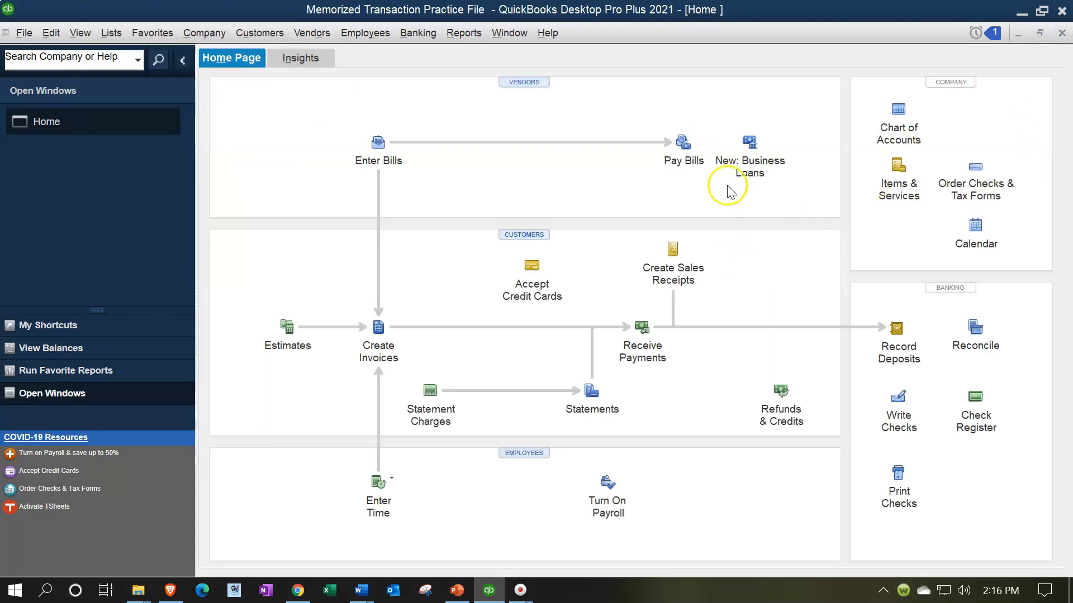
Step: Create a bank account named Checking while opening Pay Bills, and close the bill payment window without paying
click(684, 147)
click(504, 229)
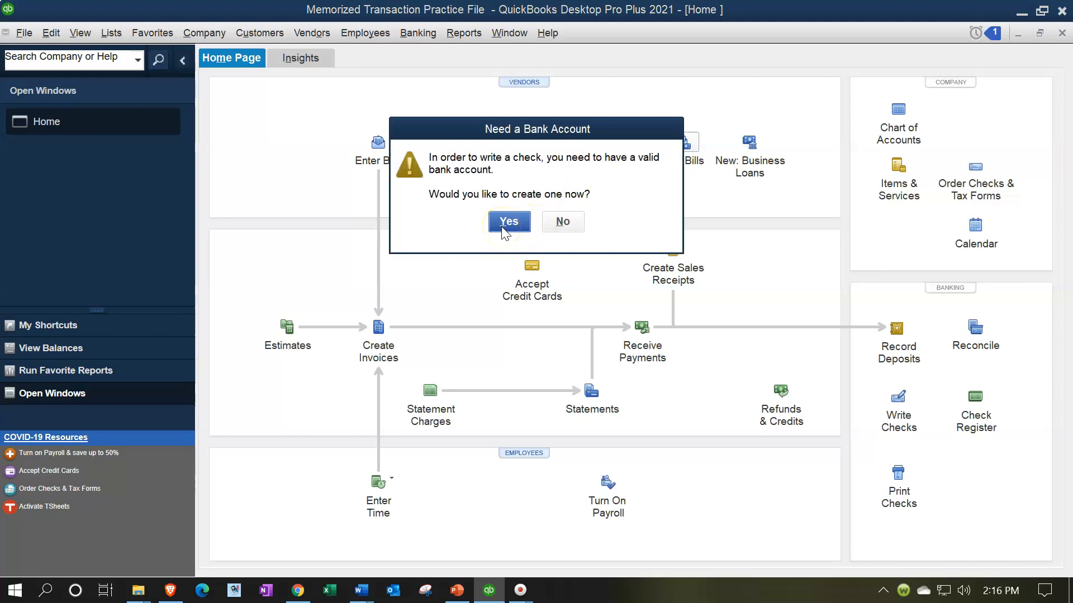
click(504, 224)
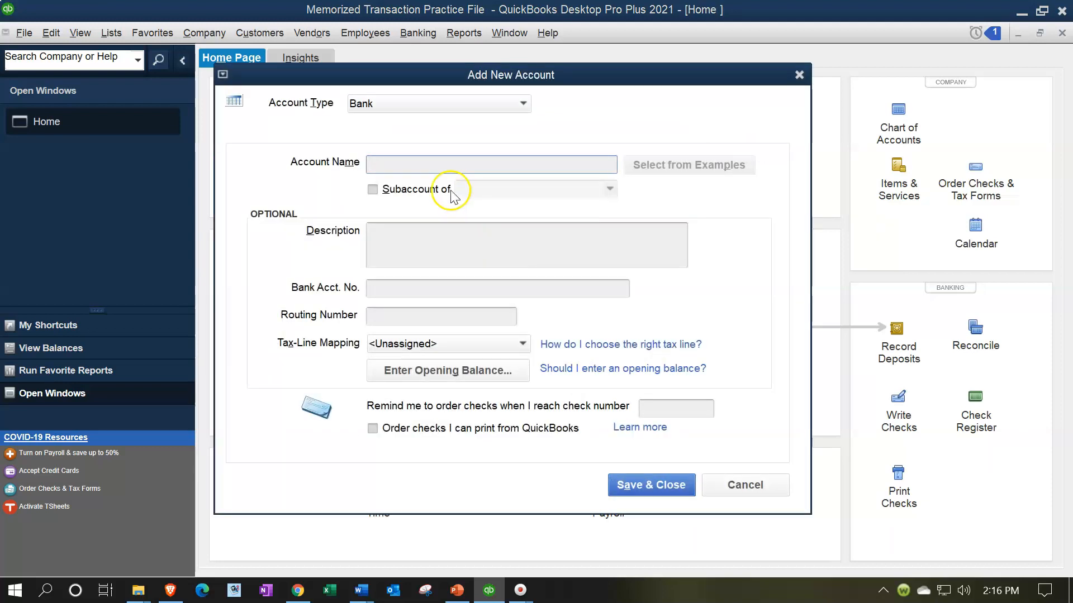
text(Ch)
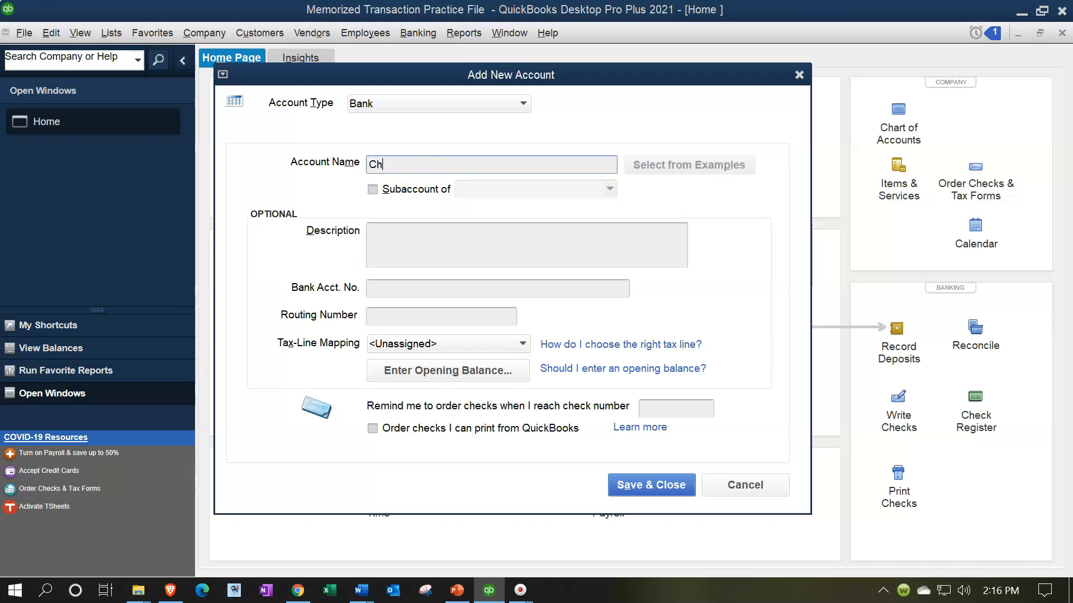
text(ecking)
key(Tab)
click(672, 490)
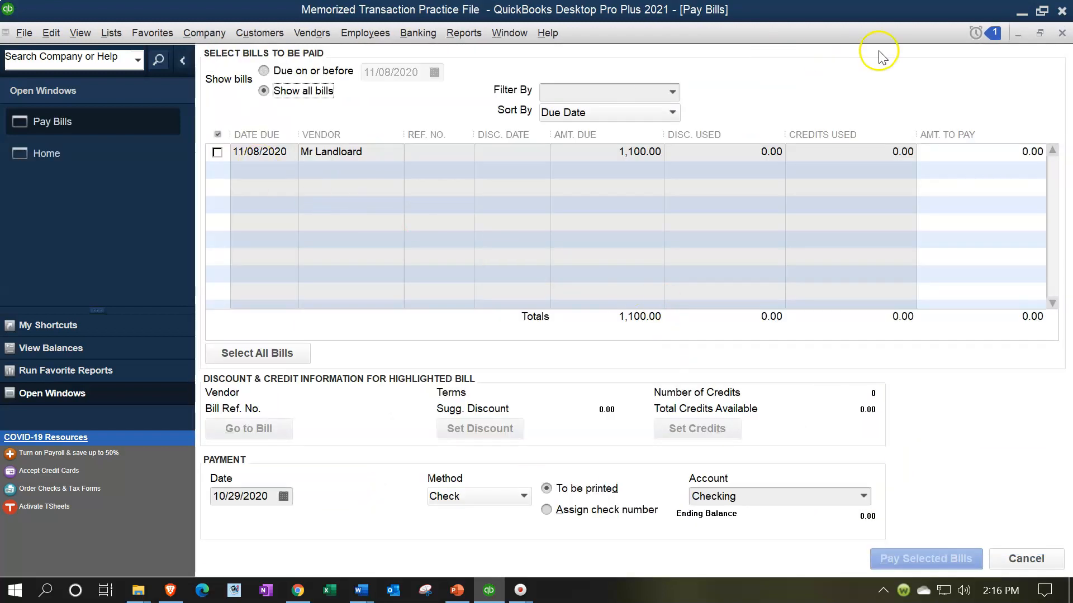
click(1062, 33)
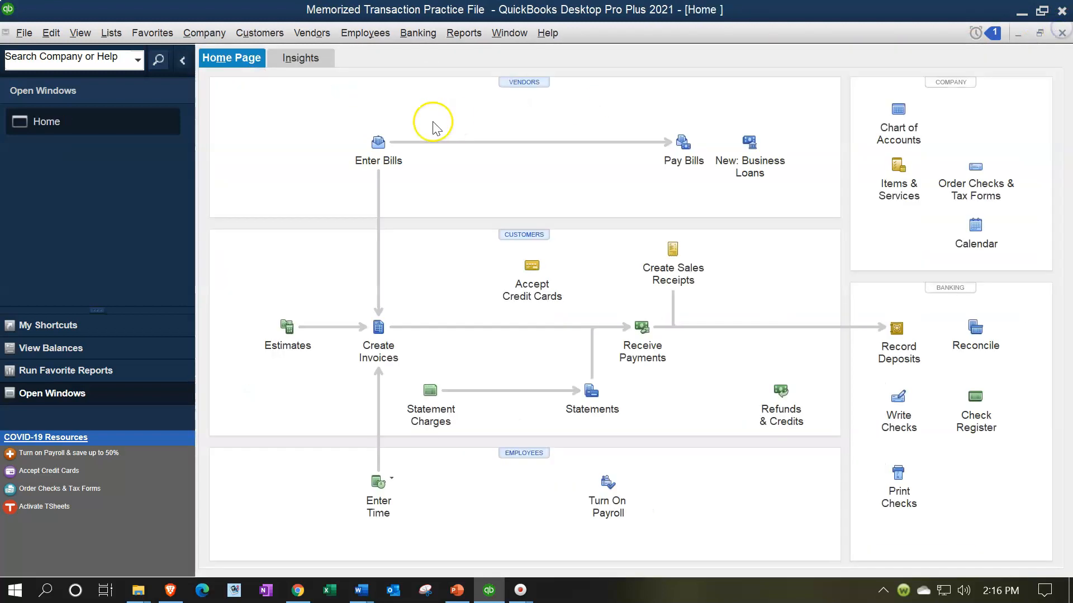
Step: Preview the memorized Rent bill from the Memorized Transaction List, close it without recording, and close the list
click(101, 32)
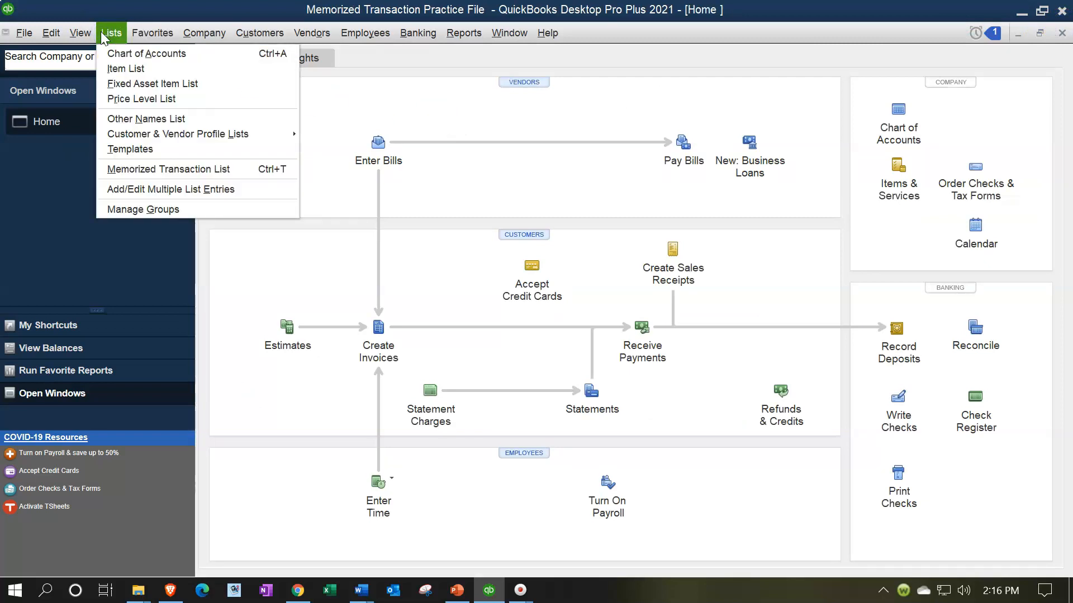
click(134, 169)
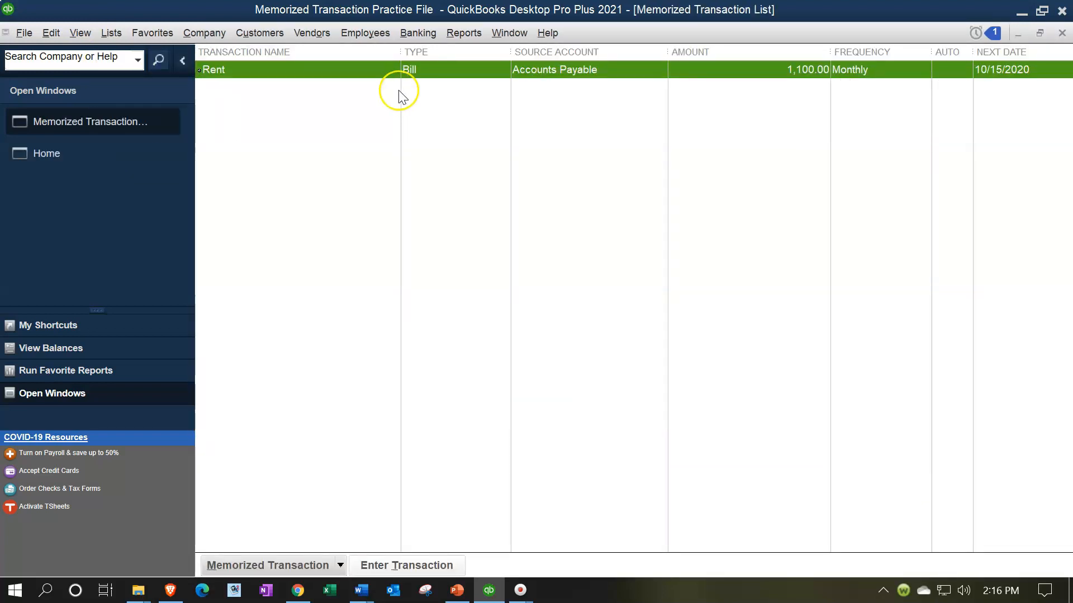
double_click(998, 69)
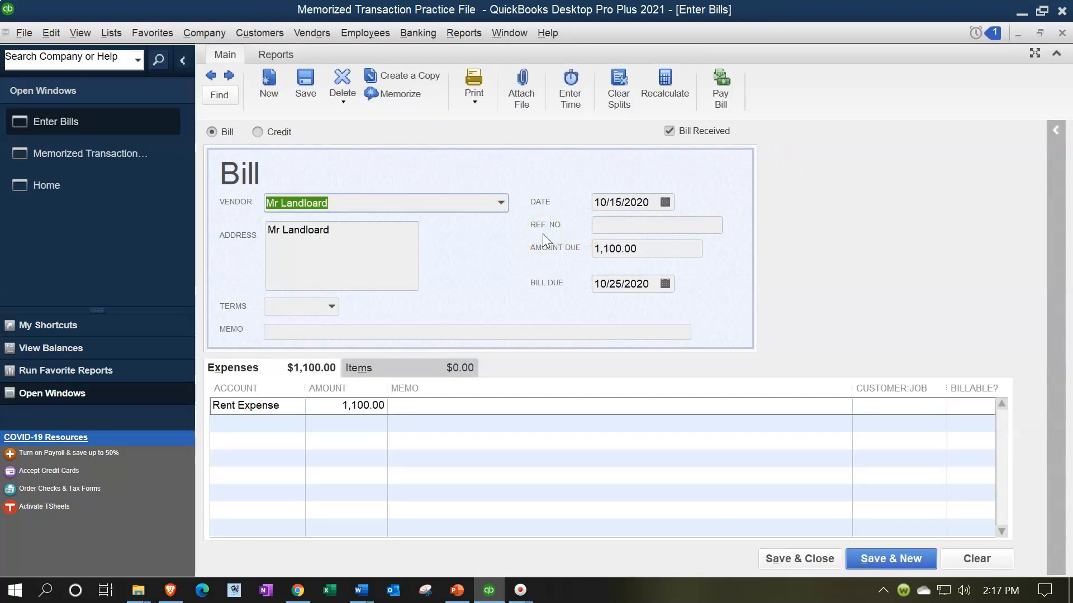
click(1061, 33)
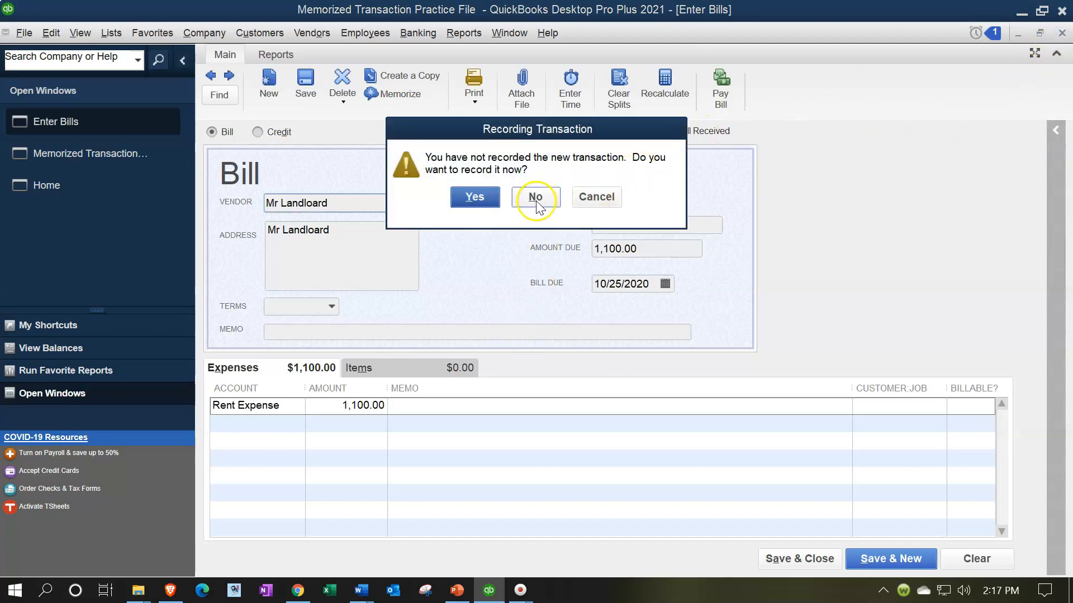
click(535, 198)
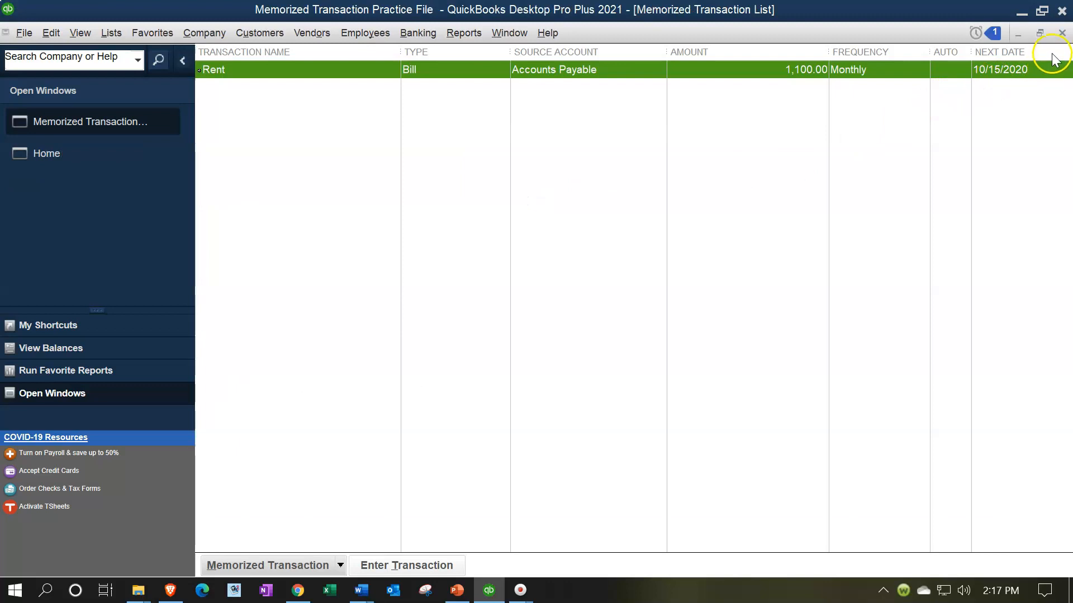
click(1061, 33)
Step: Record the due memorized Rent bill dated 10/15/2020 from Reminders, and close the Memorized Transaction List and Reminders
click(982, 34)
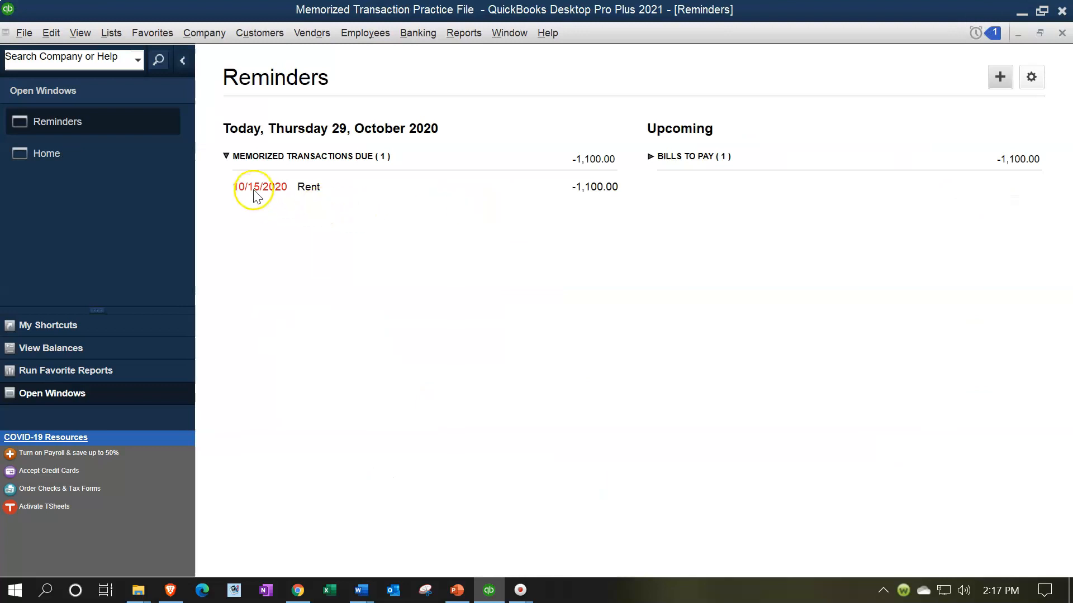
double_click(253, 189)
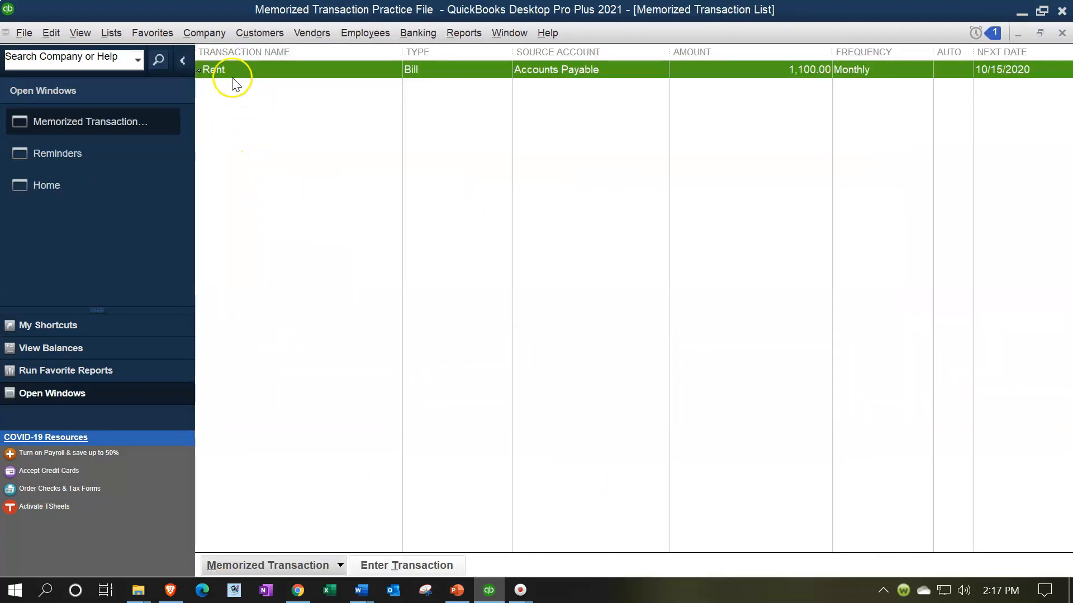
double_click(333, 73)
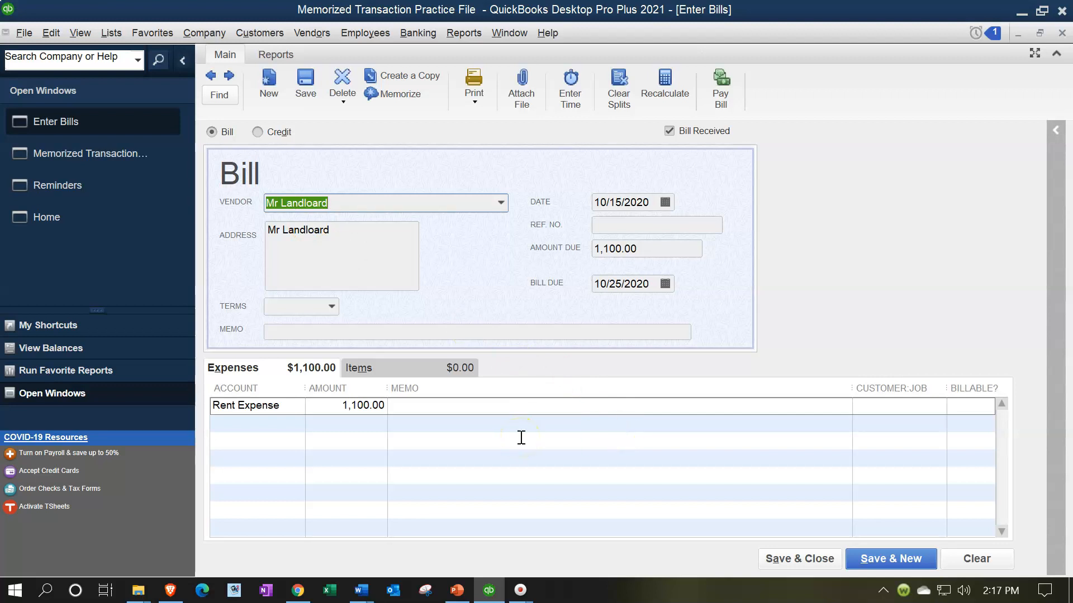
click(778, 565)
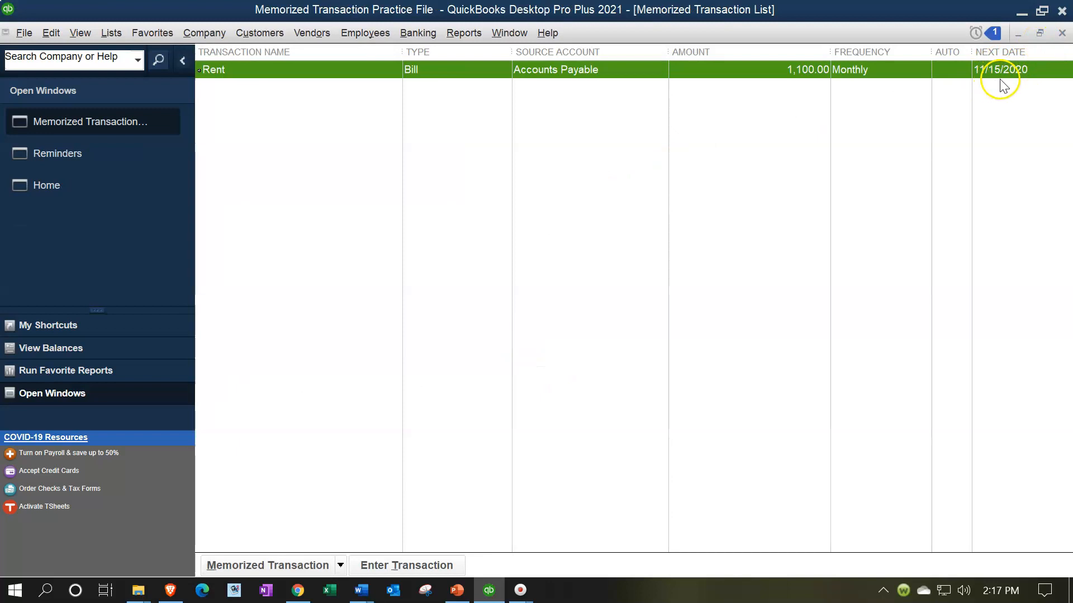
click(1062, 33)
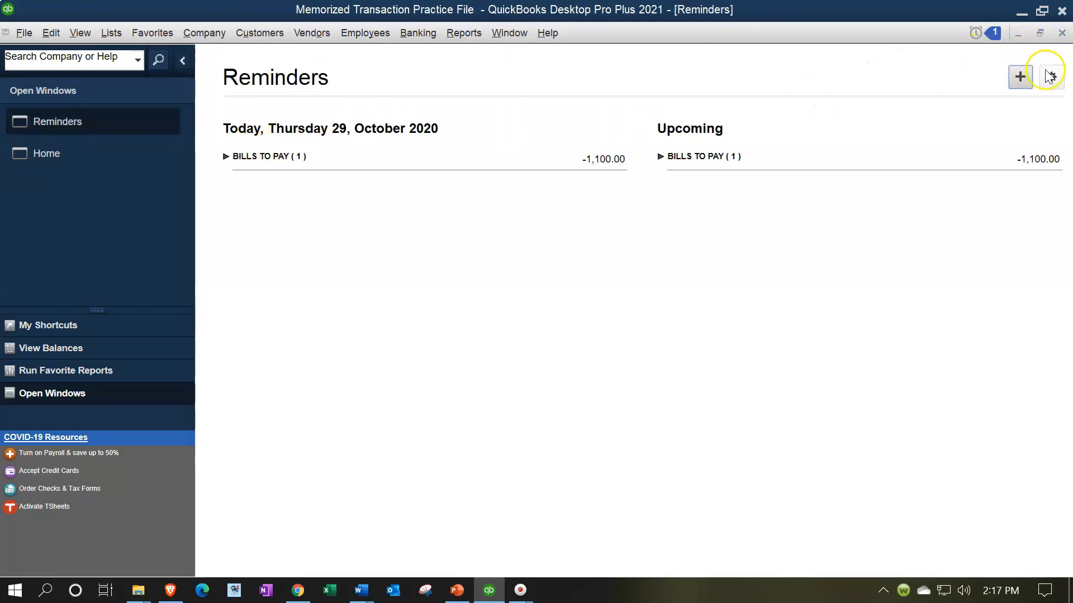
click(1063, 34)
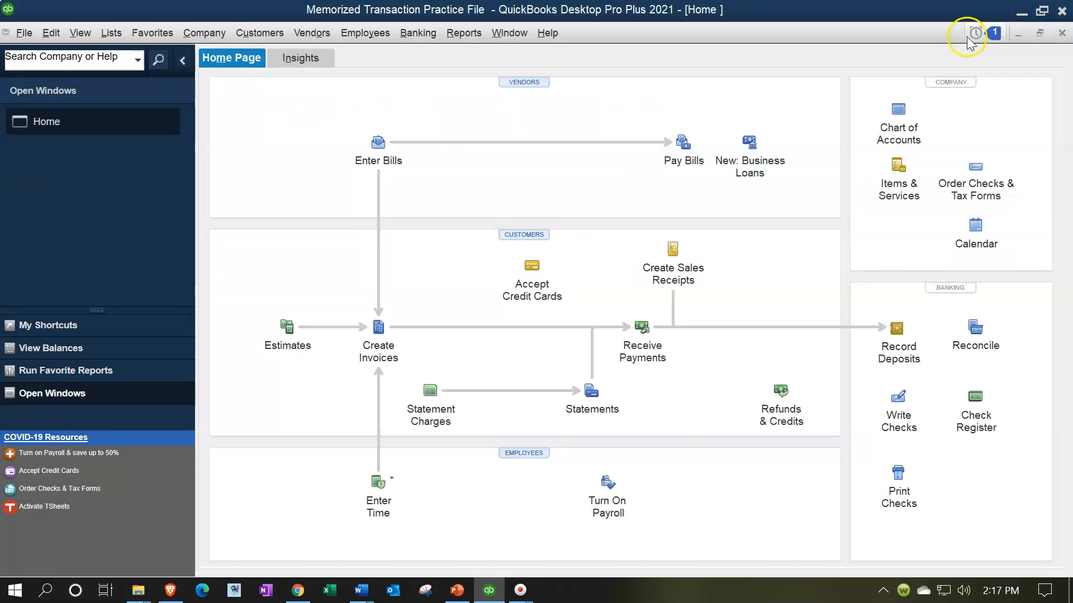
Step: Review today's and upcoming bills to pay in Reminders and the open bills in Pay Bills, closing both windows without paying
click(985, 35)
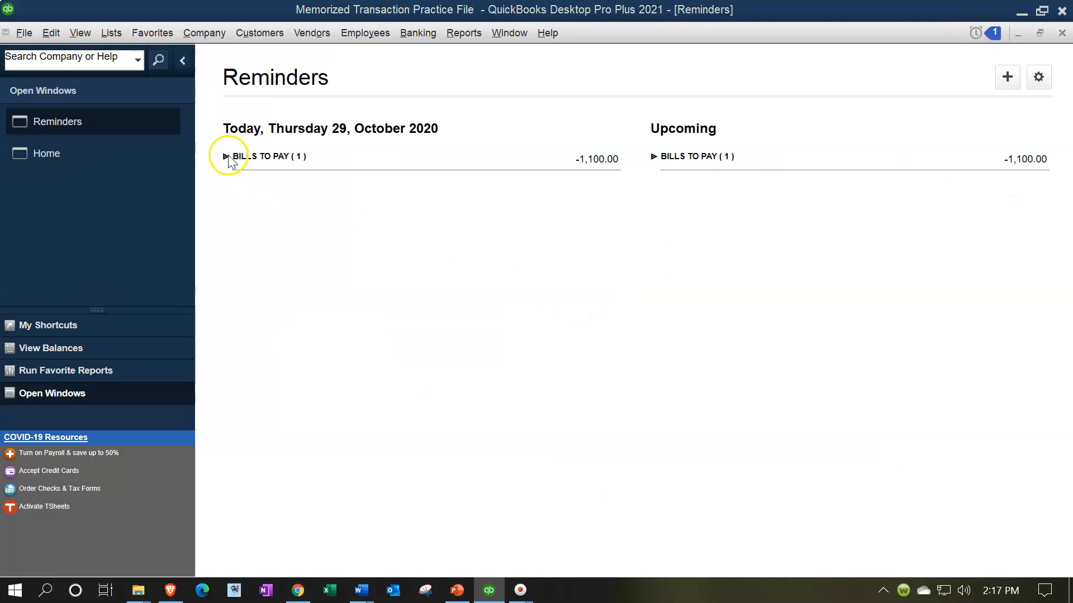
click(225, 157)
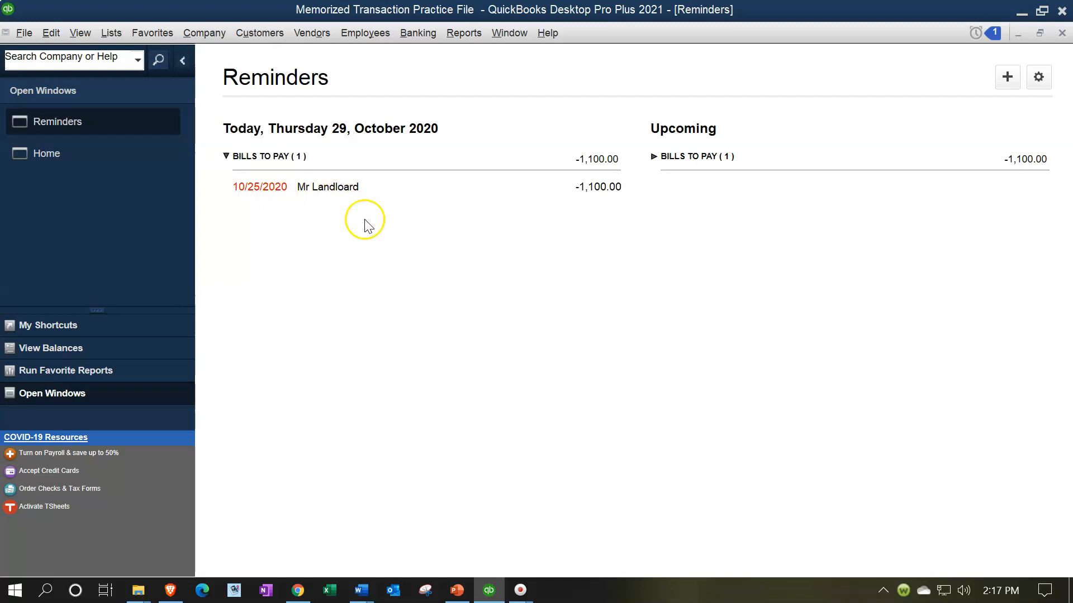
click(653, 157)
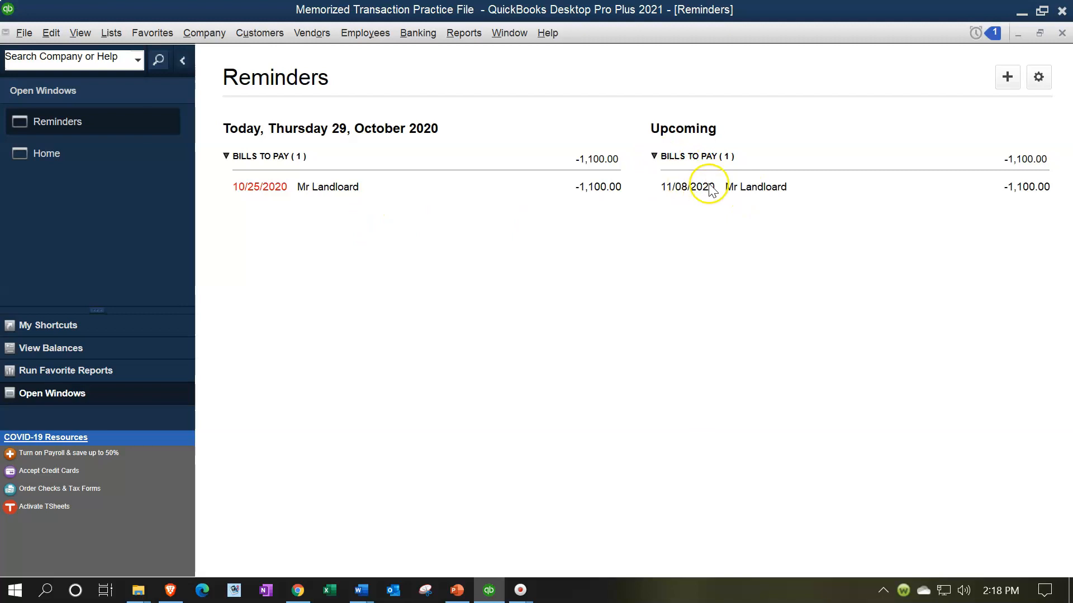
click(1062, 34)
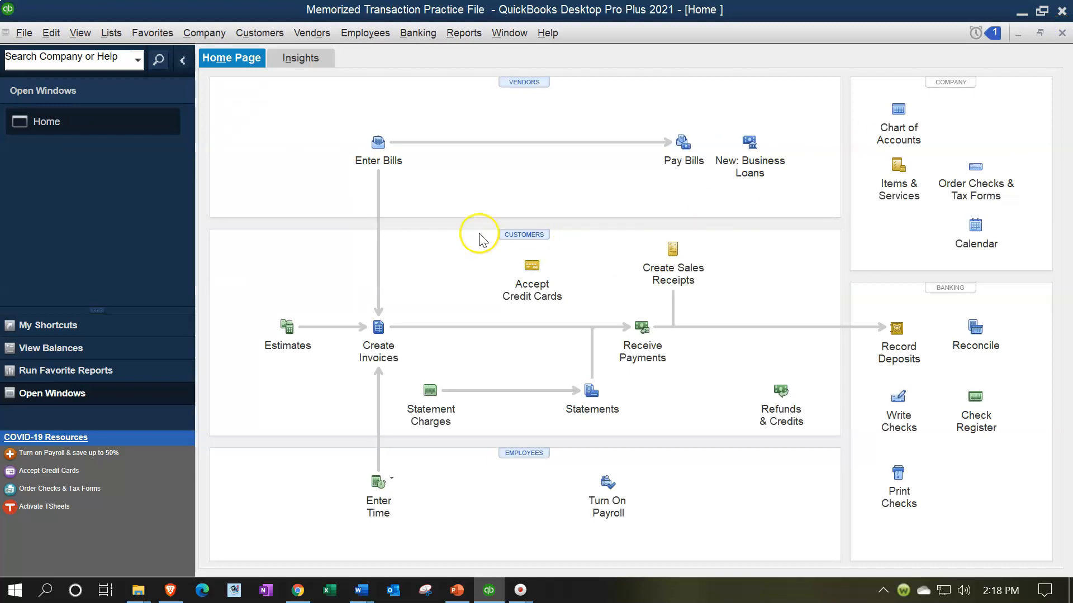
click(676, 154)
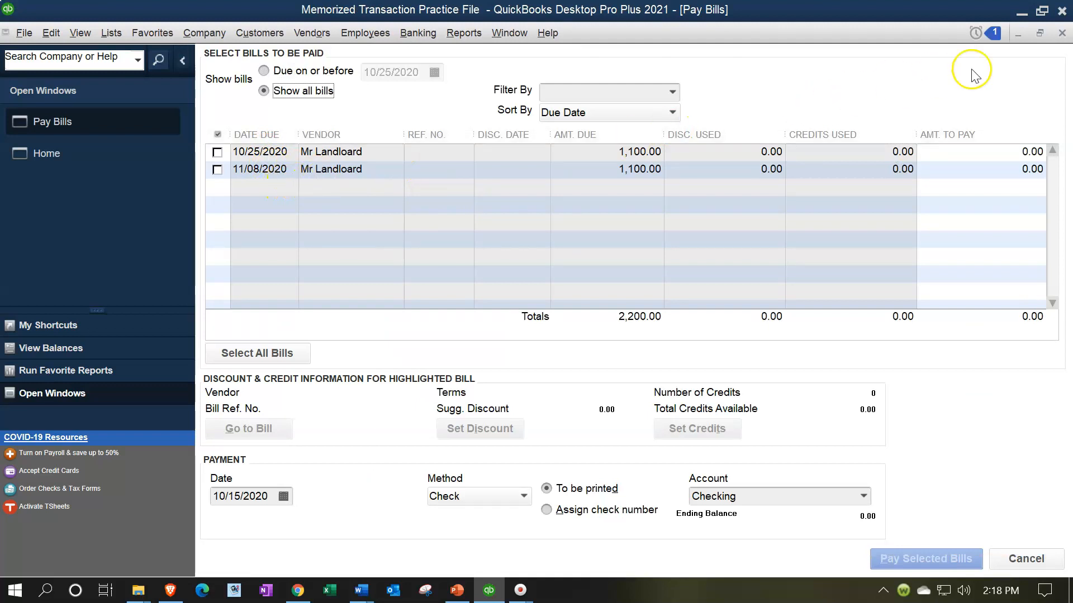
click(1061, 34)
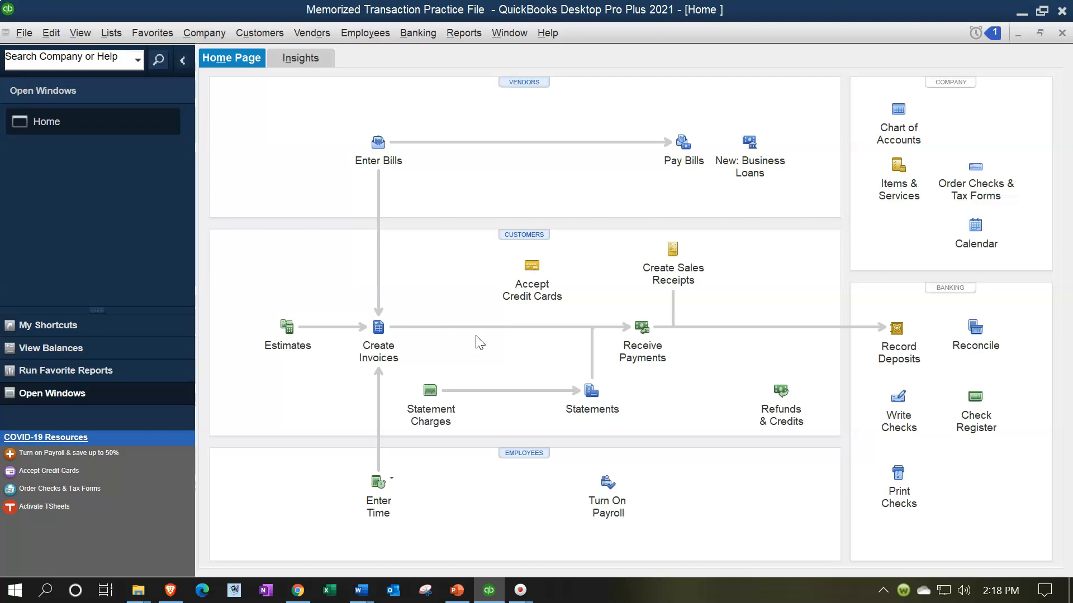
Step: Start a new bill for Insurance Co and quick-add that company to the vendor list
click(385, 166)
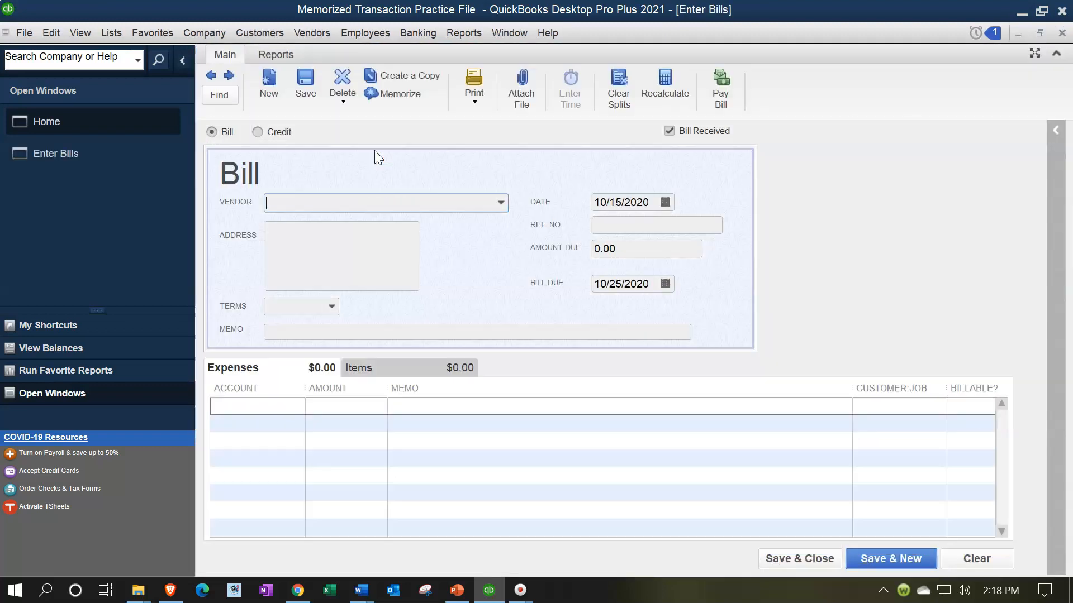
click(310, 203)
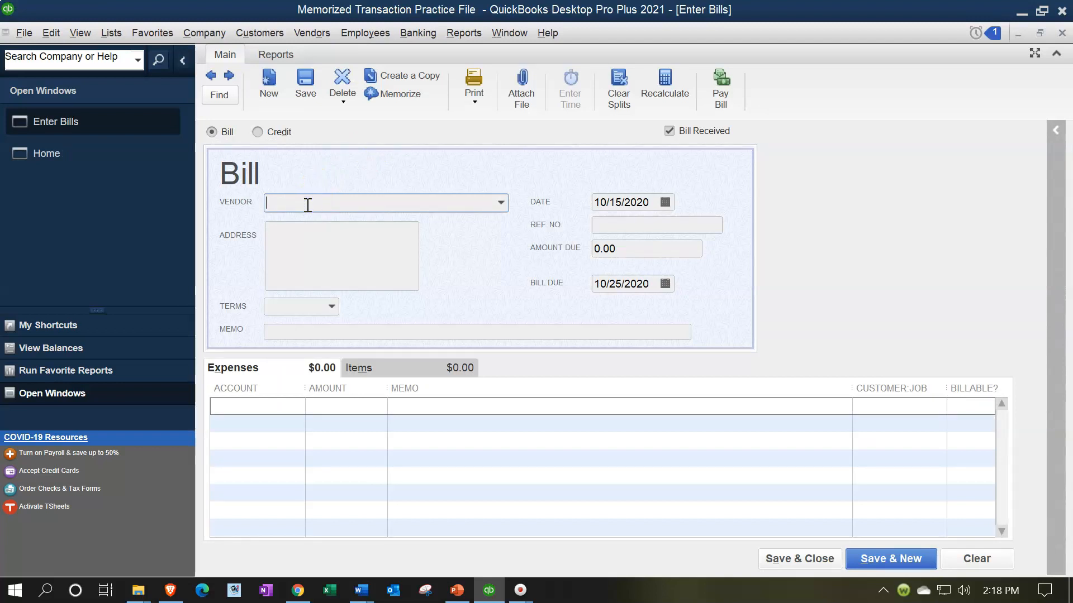
text(Insurance Co)
key(Tab)
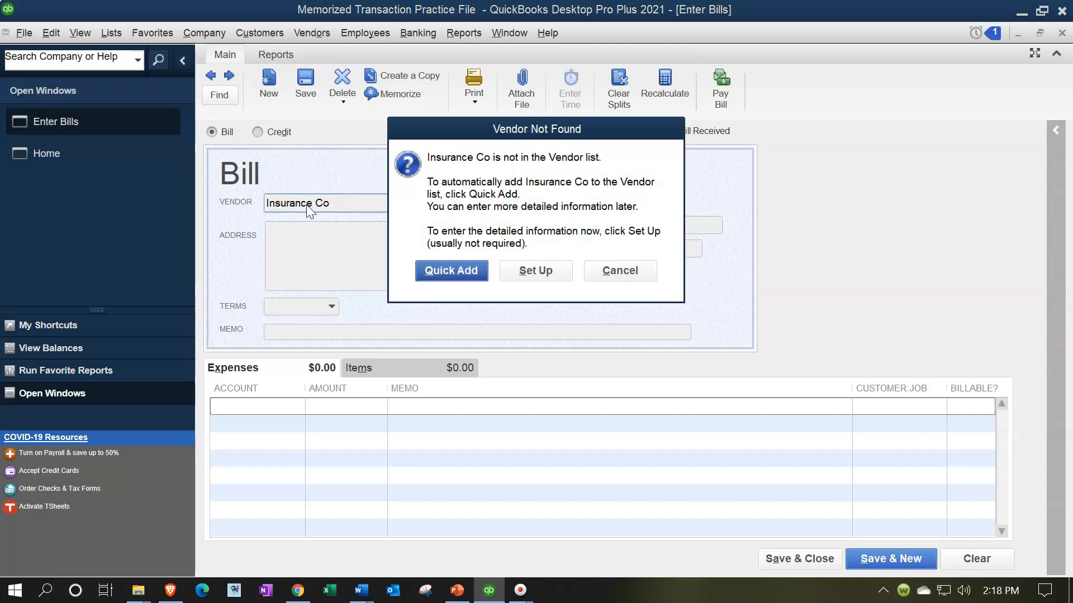
click(434, 273)
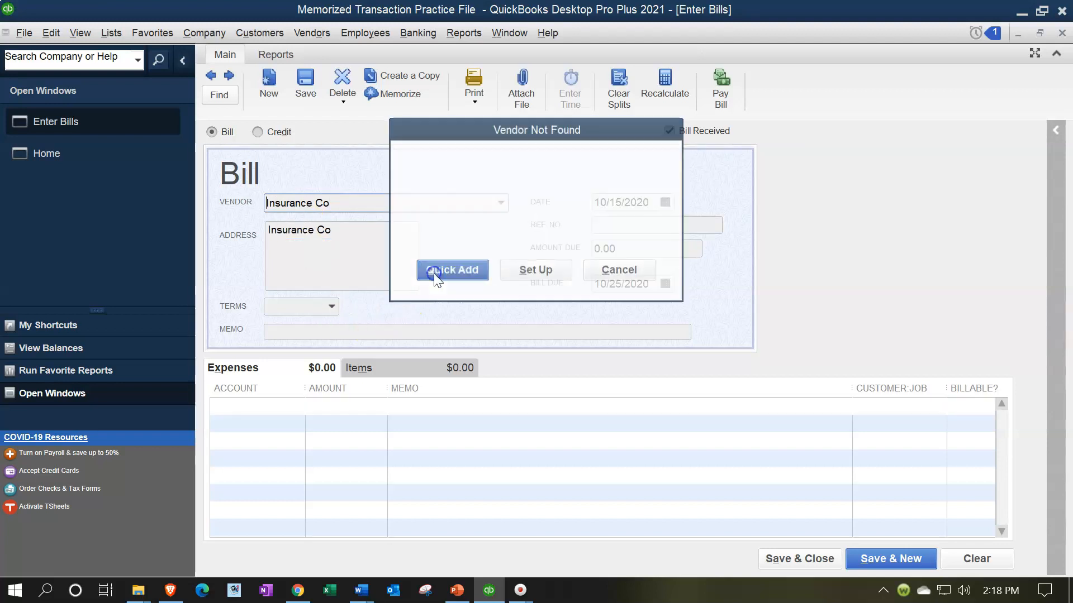
Step: Date the bill 10/15/2020, set the amount due to 500.00, and assign the expense line to Insurance Expense
text(10)
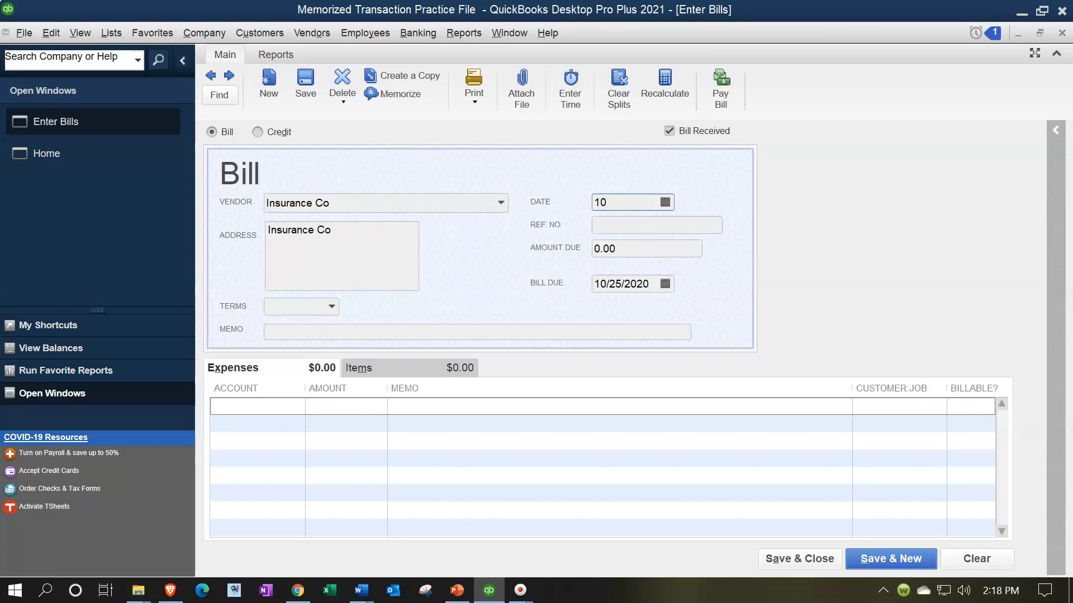
text(1520)
key(Tab)
key(Tab)
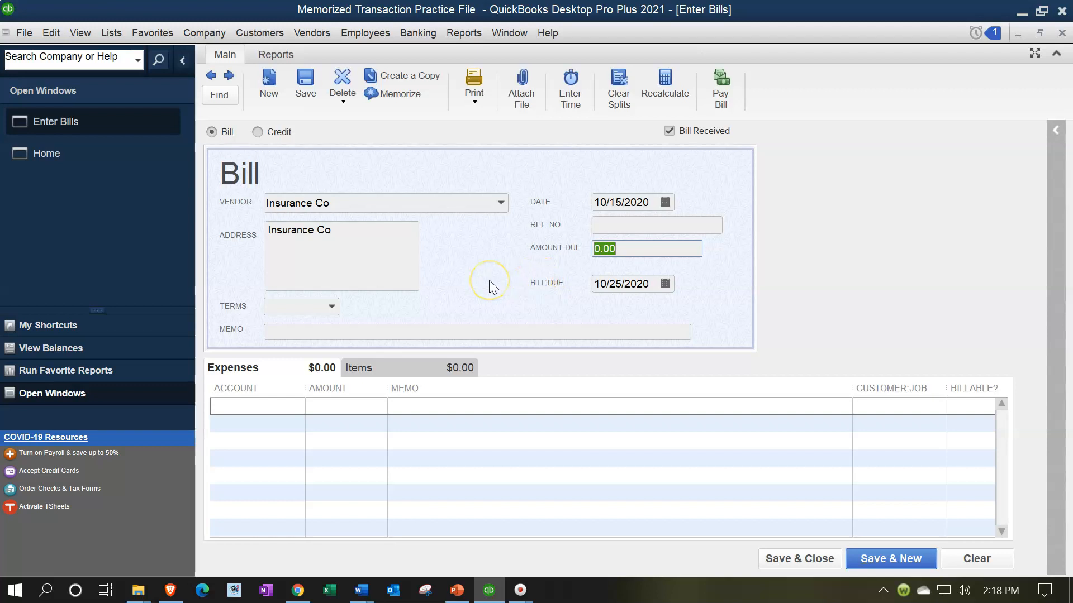
text(500)
key(Tab)
click(240, 407)
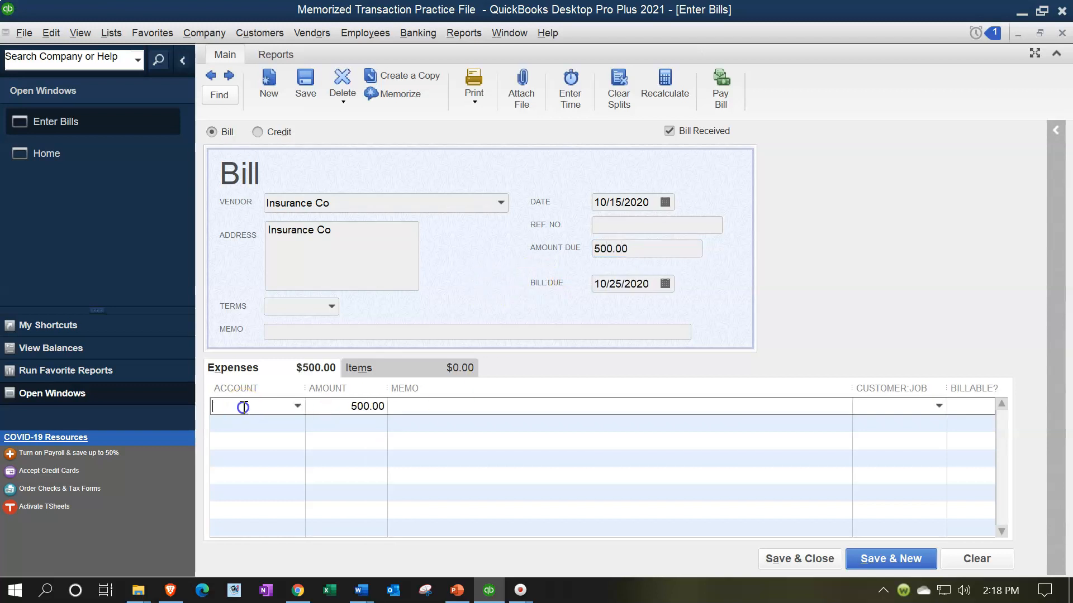
text(ins)
key(Tab)
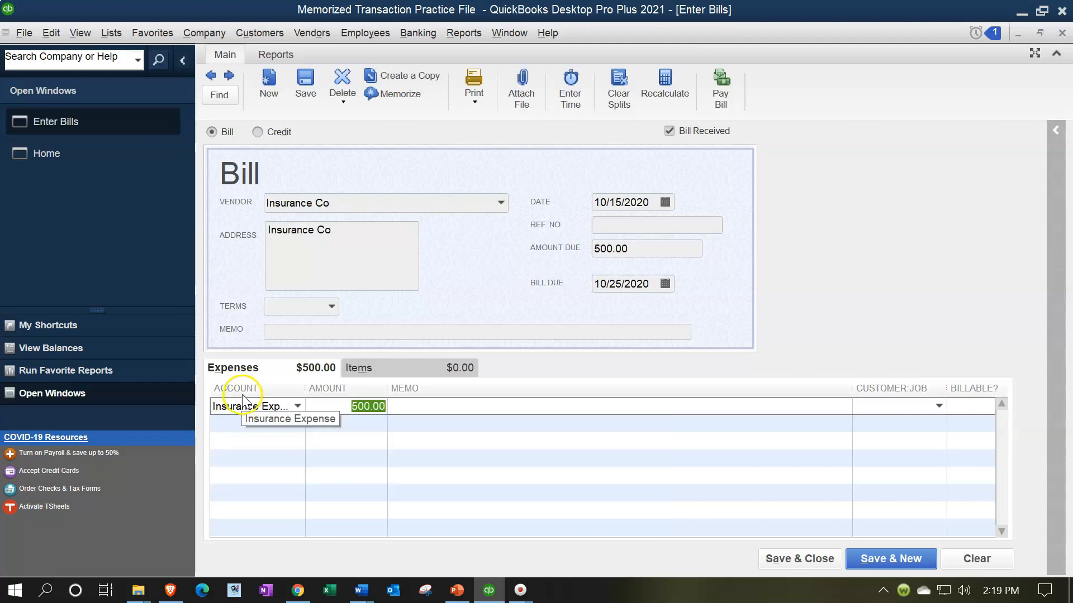
Step: Memorize the Insurance Co bill with Automate Transaction Entry and a Monthly frequency
click(51, 32)
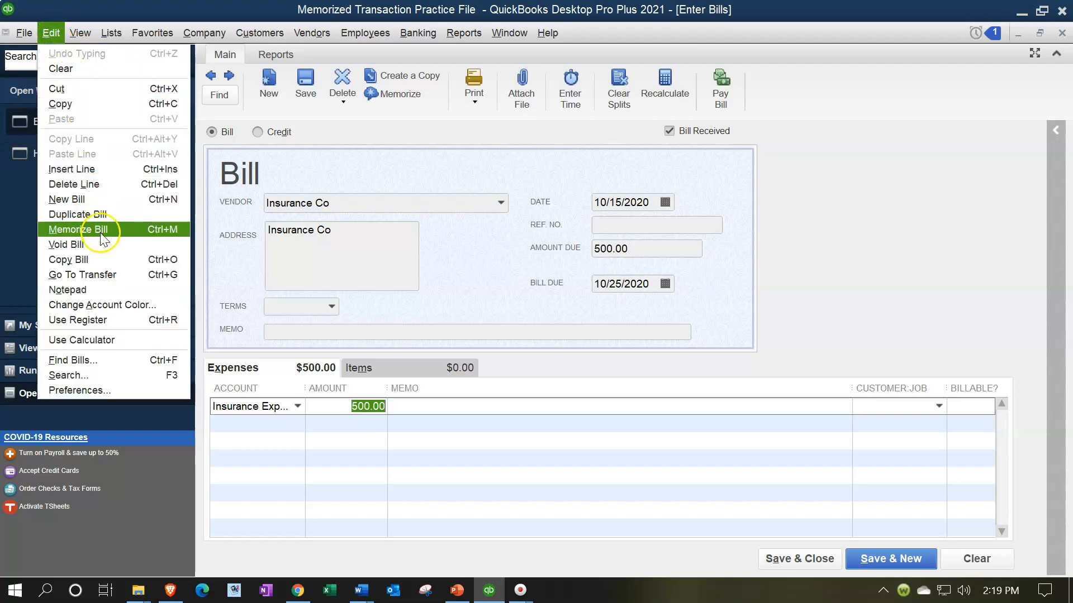
click(84, 229)
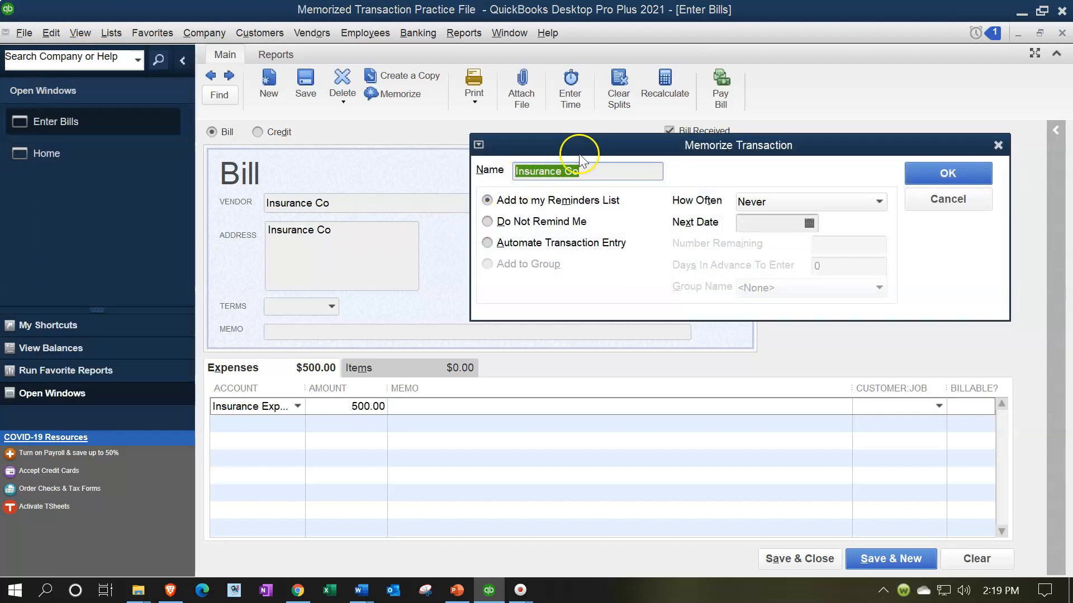
drag(579, 145, 577, 184)
click(526, 281)
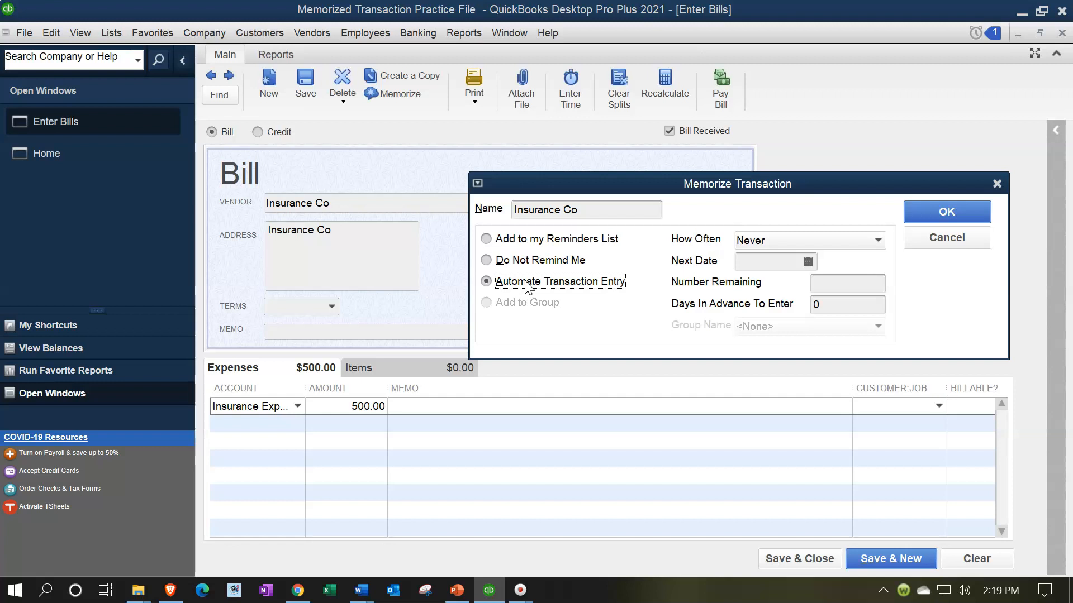
click(865, 240)
click(780, 364)
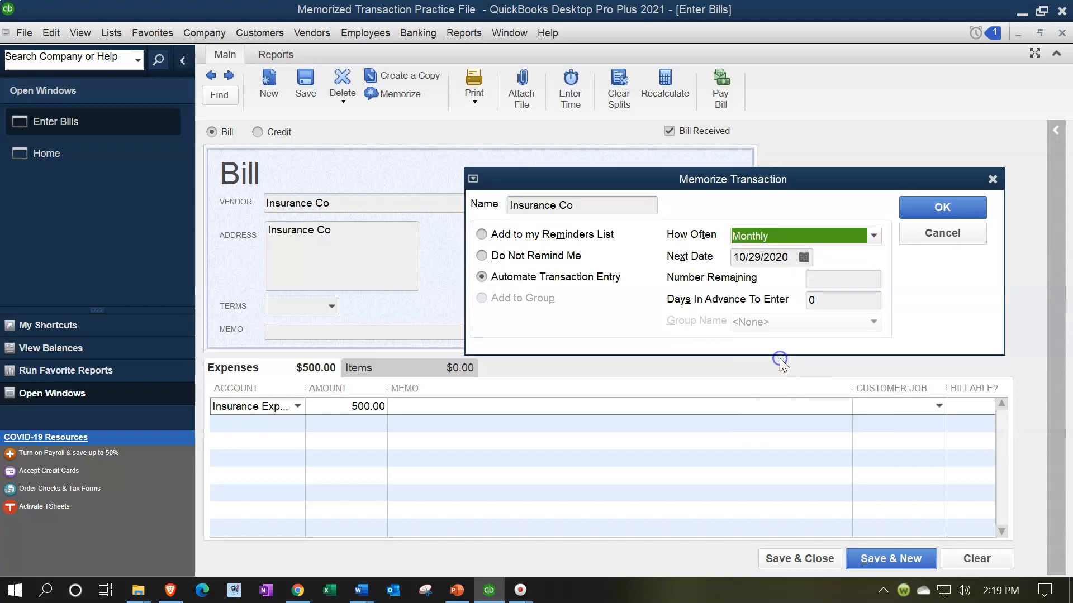
Step: Set the memorized transaction's next date to 10/15/2020, leave the number remaining blank, and confirm the memorization
click(757, 257)
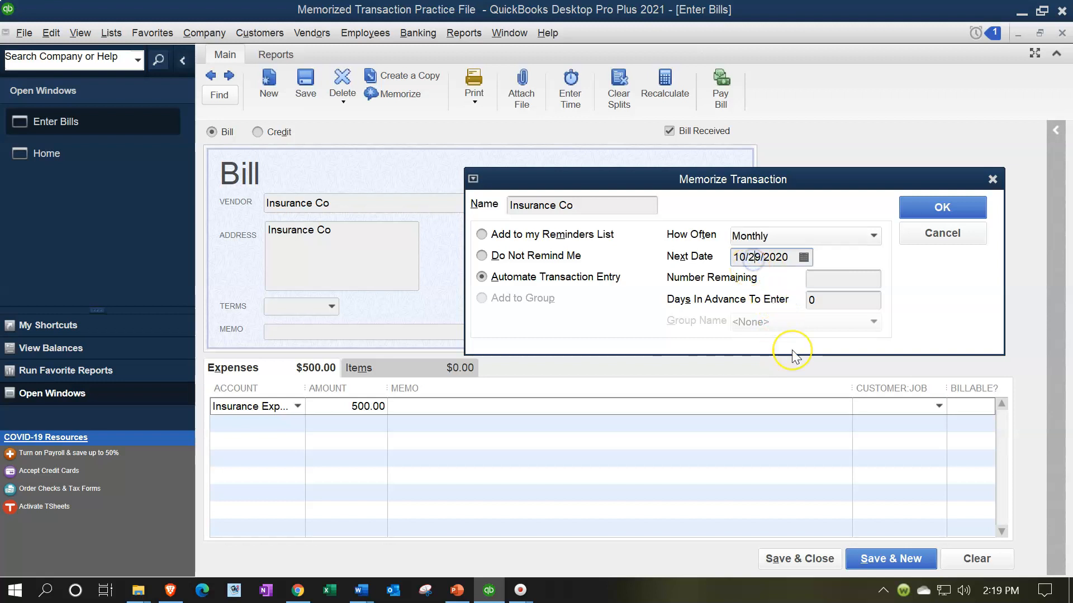
key(BackSpace)
key(BackSpace)
text(15)
drag(740, 181, 677, 160)
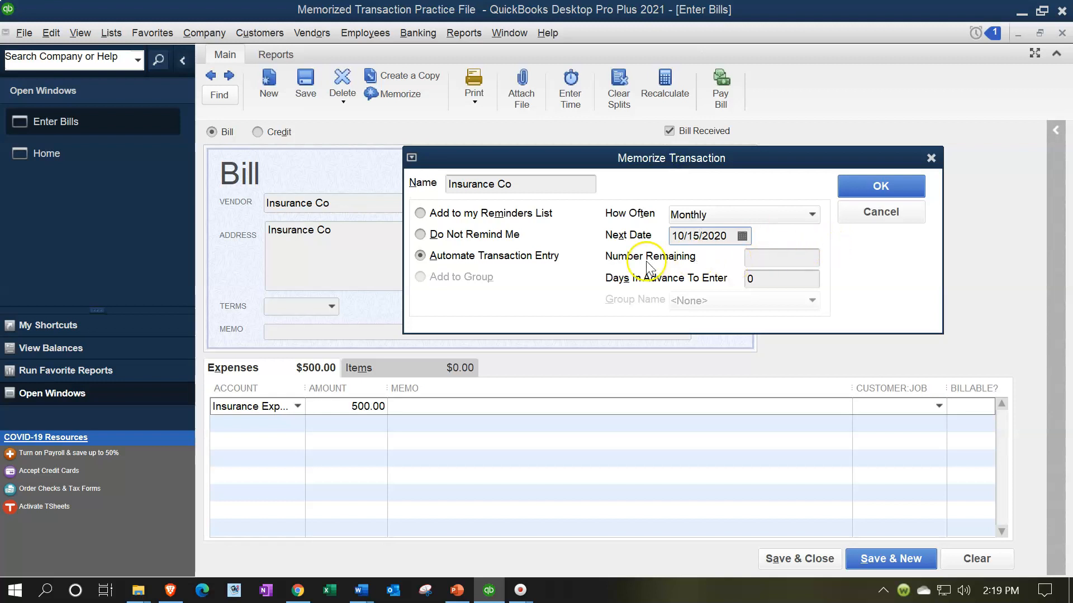
click(792, 260)
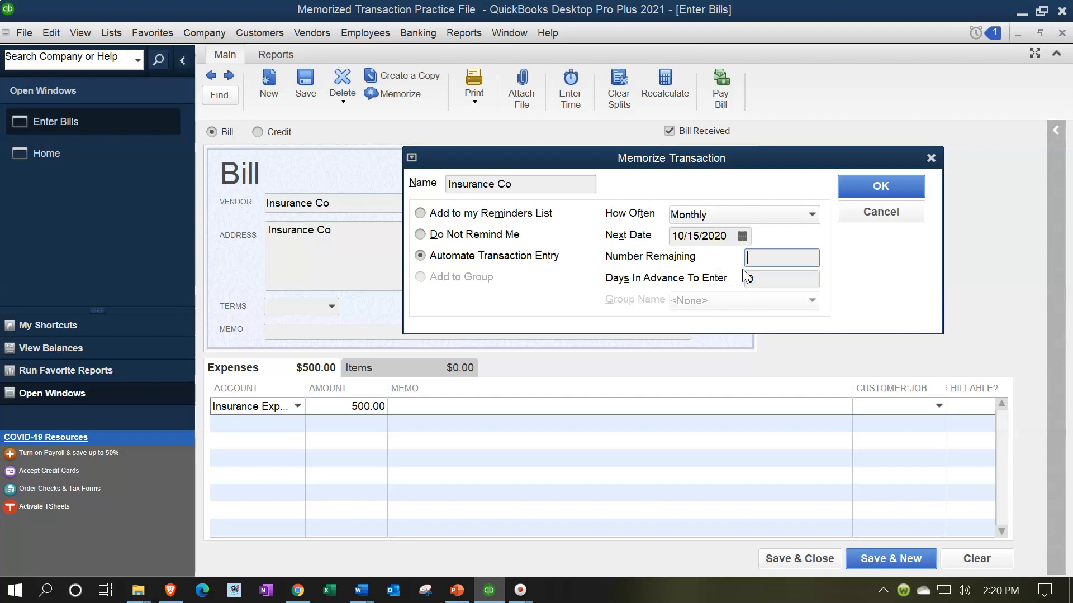
click(850, 185)
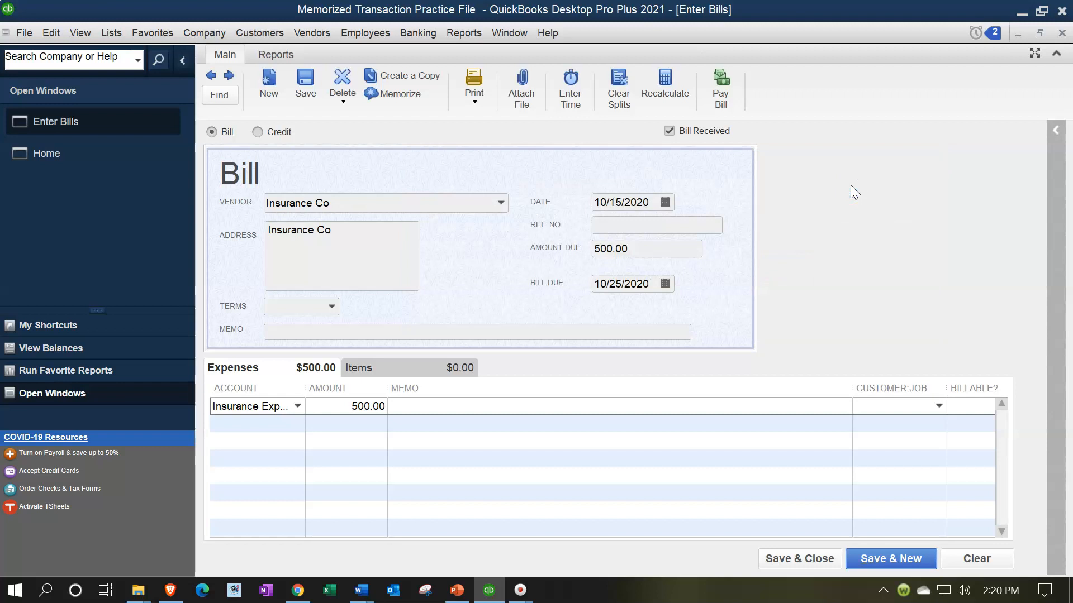
click(1061, 33)
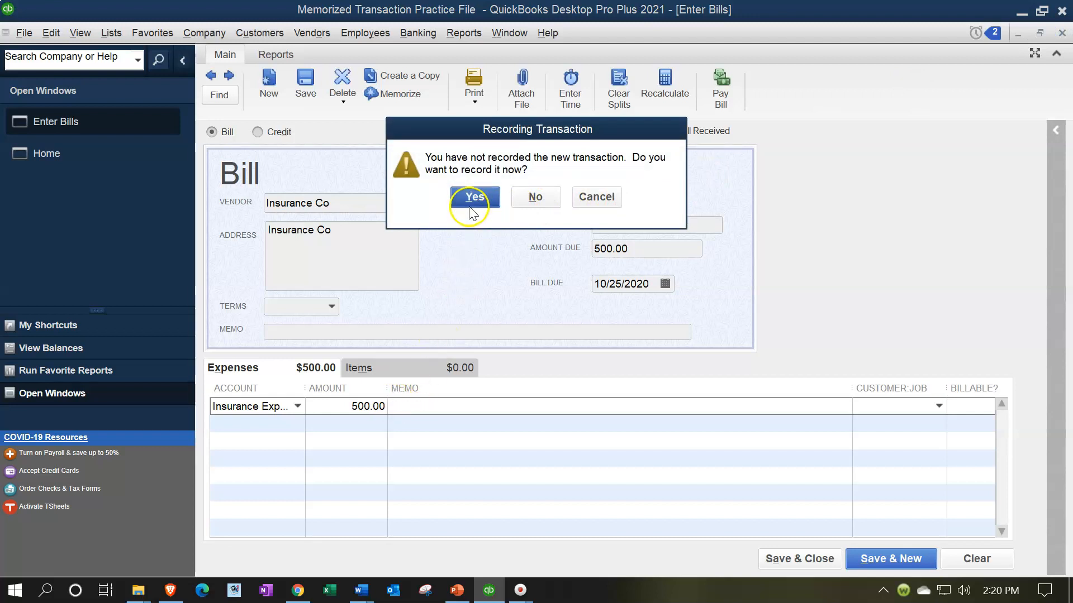
drag(519, 125, 773, 345)
click(838, 423)
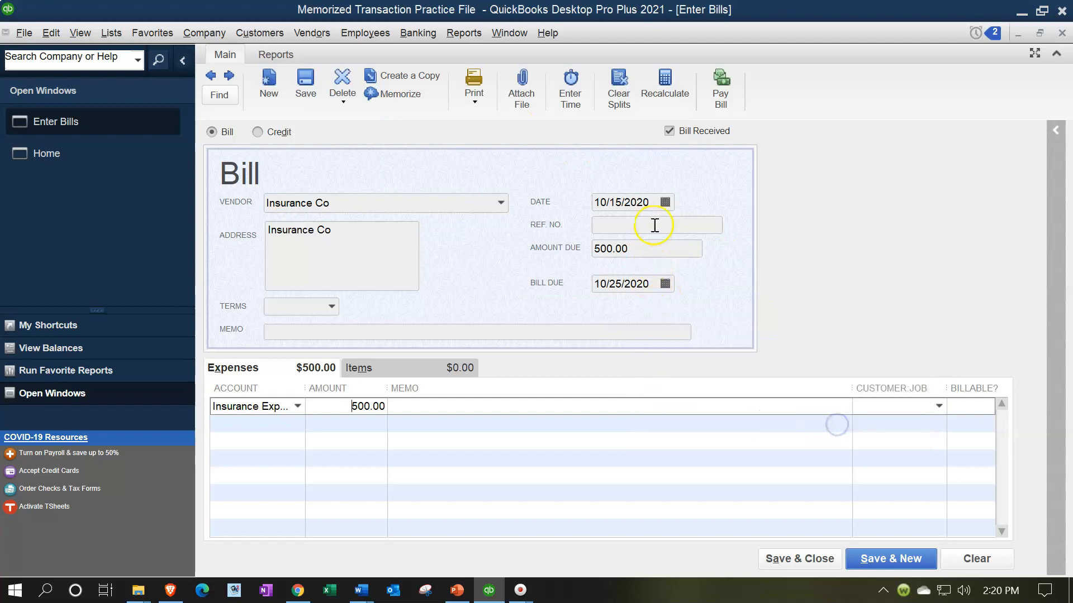
Step: Set the Insurance Co bill's date to 09/15/2020, then save and close the bill
click(651, 202)
click(601, 203)
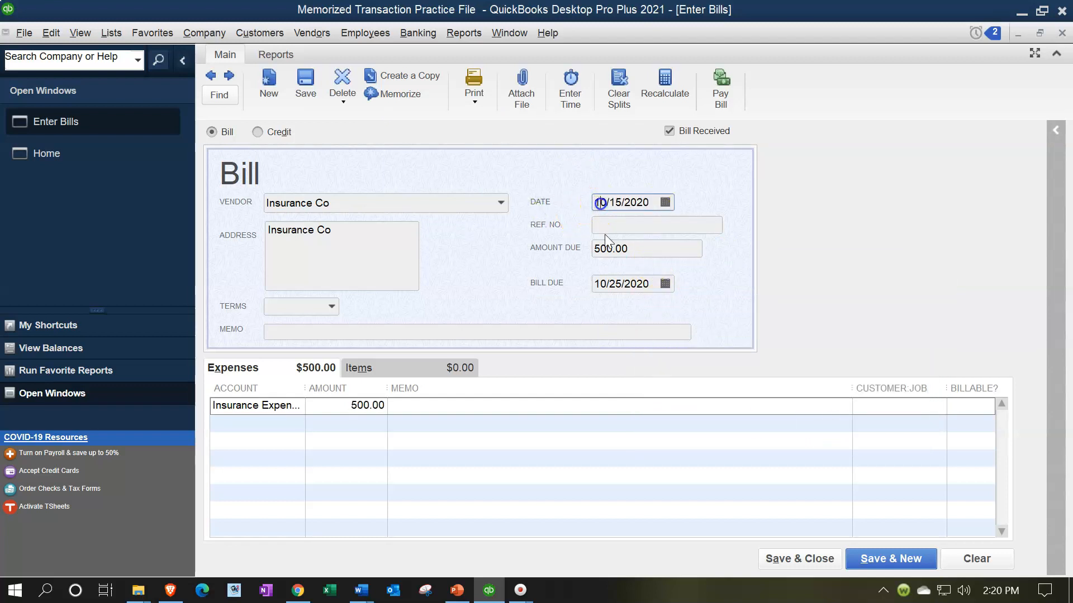
key(Delete)
key(Delete)
text(09)
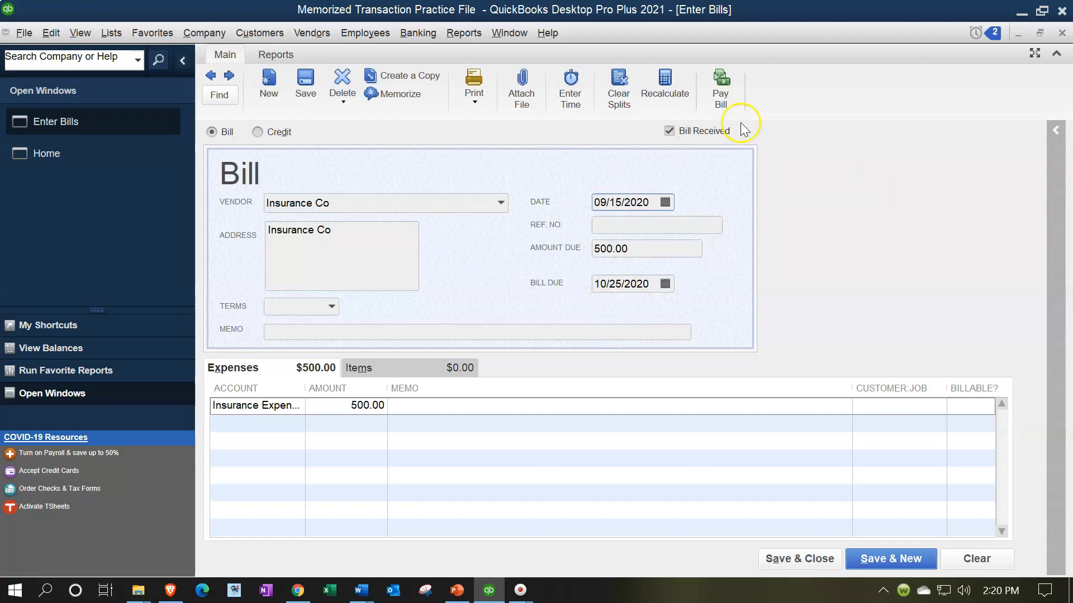
click(782, 559)
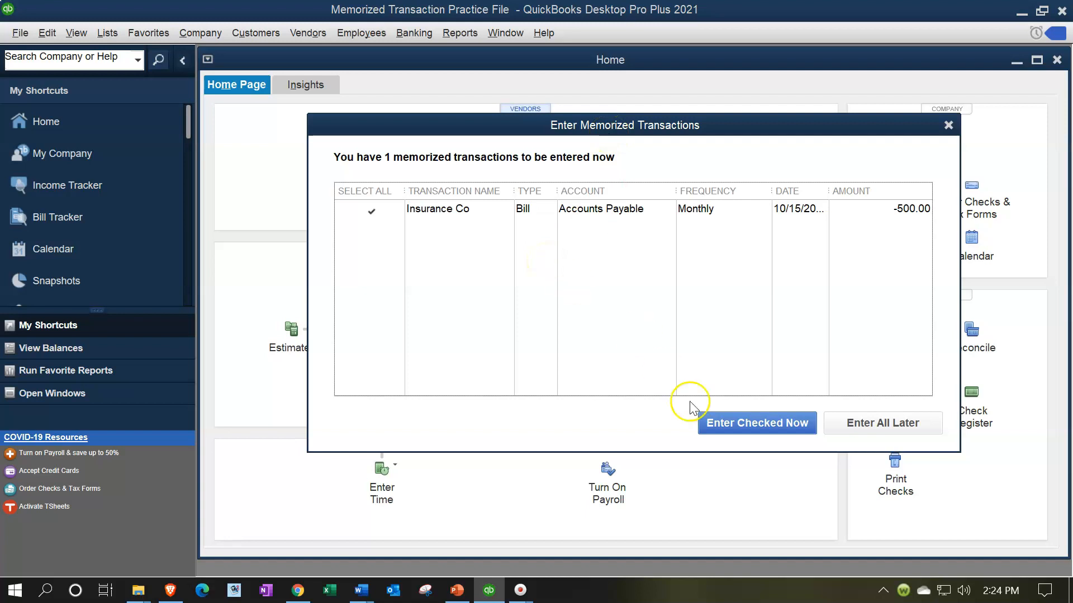
Step: Enter the due Insurance Co memorized bill, and maximize the Home page with the open windows list displayed
click(750, 424)
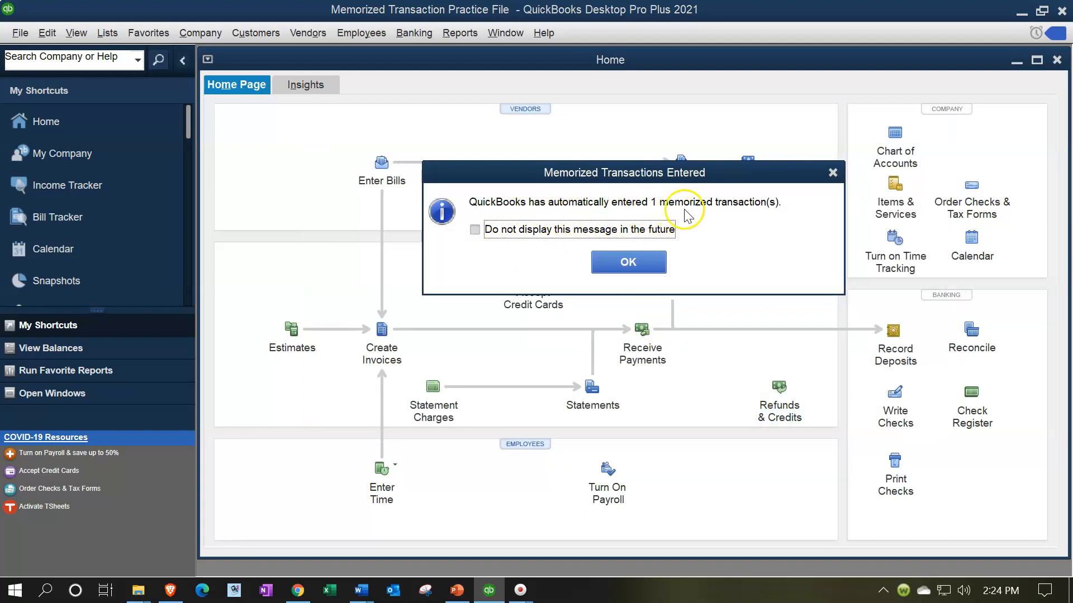
click(647, 260)
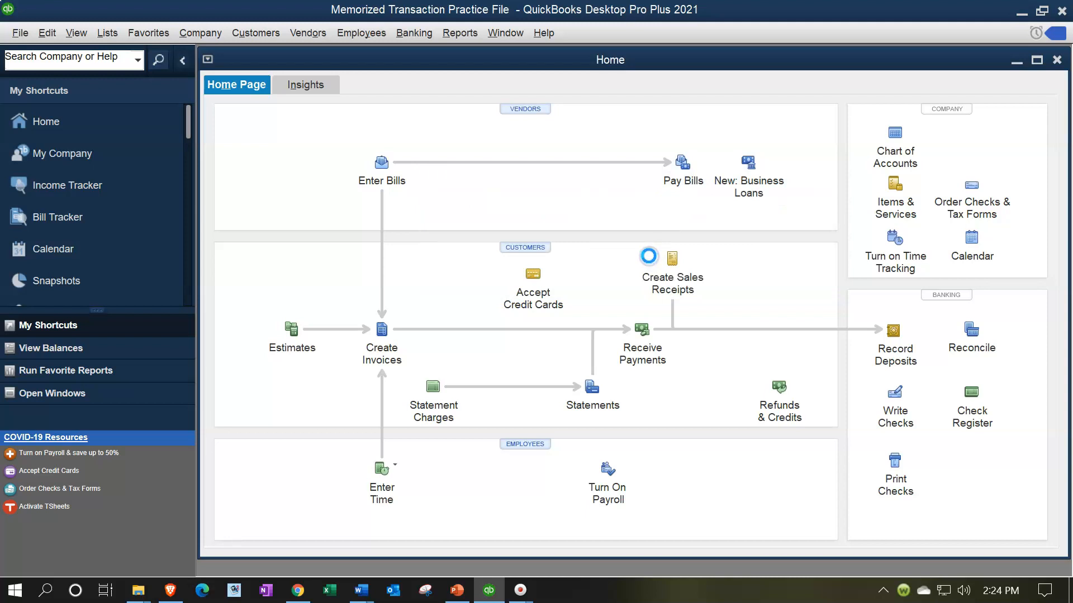
click(1038, 60)
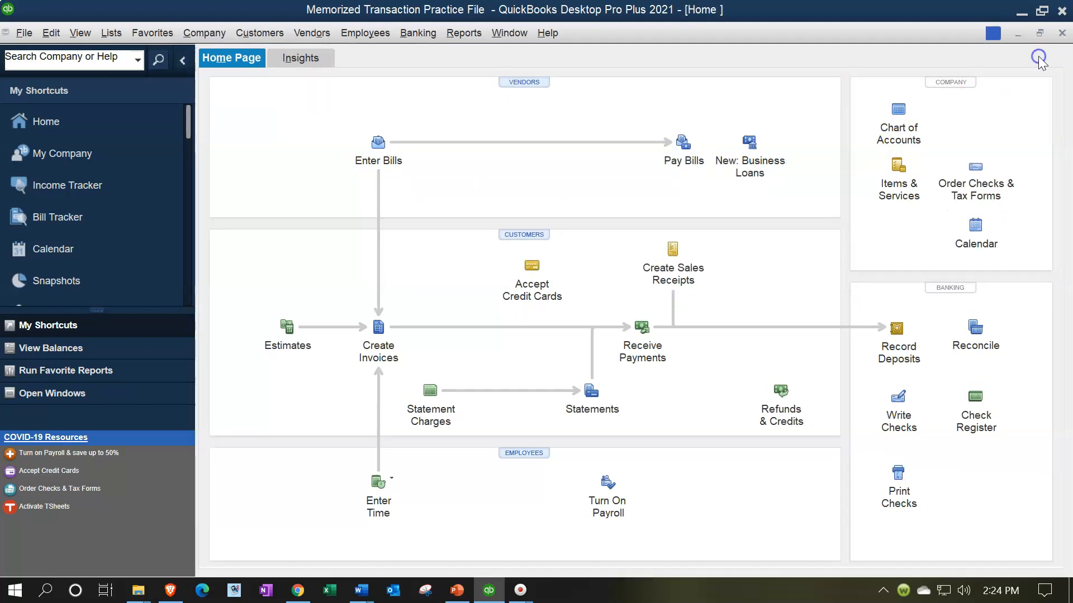
click(84, 34)
click(91, 52)
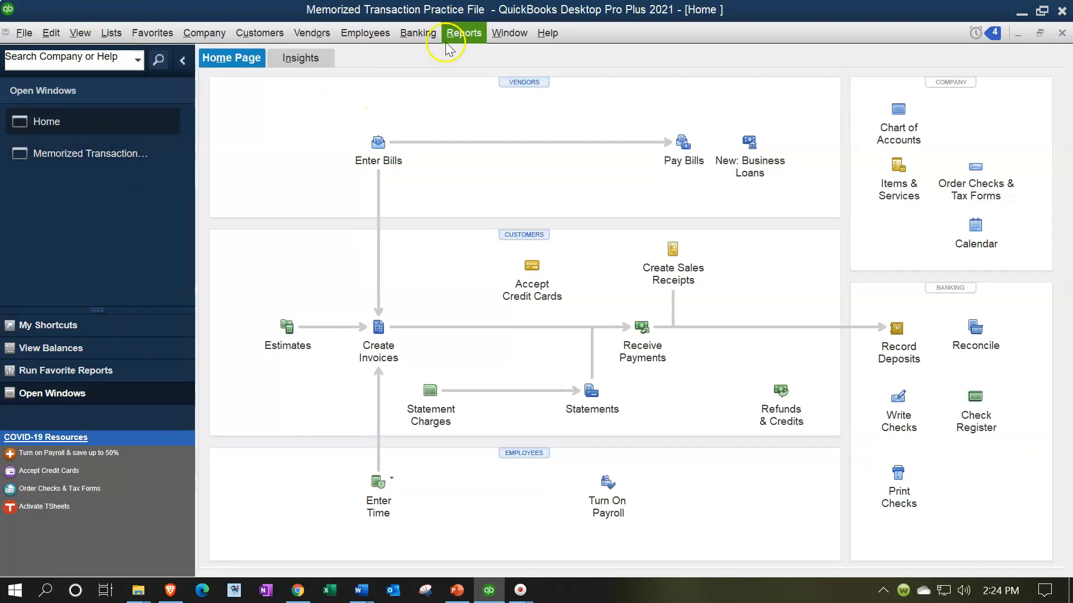
Step: Review today's and upcoming bills to pay in Reminders, and check the open bills in Pay Bills
click(976, 38)
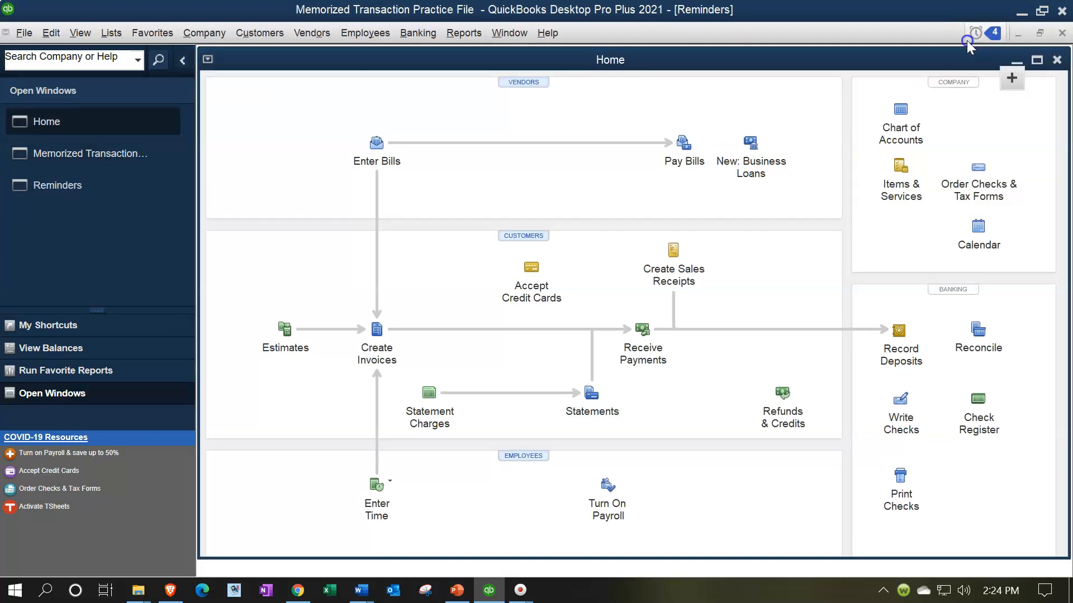
click(226, 157)
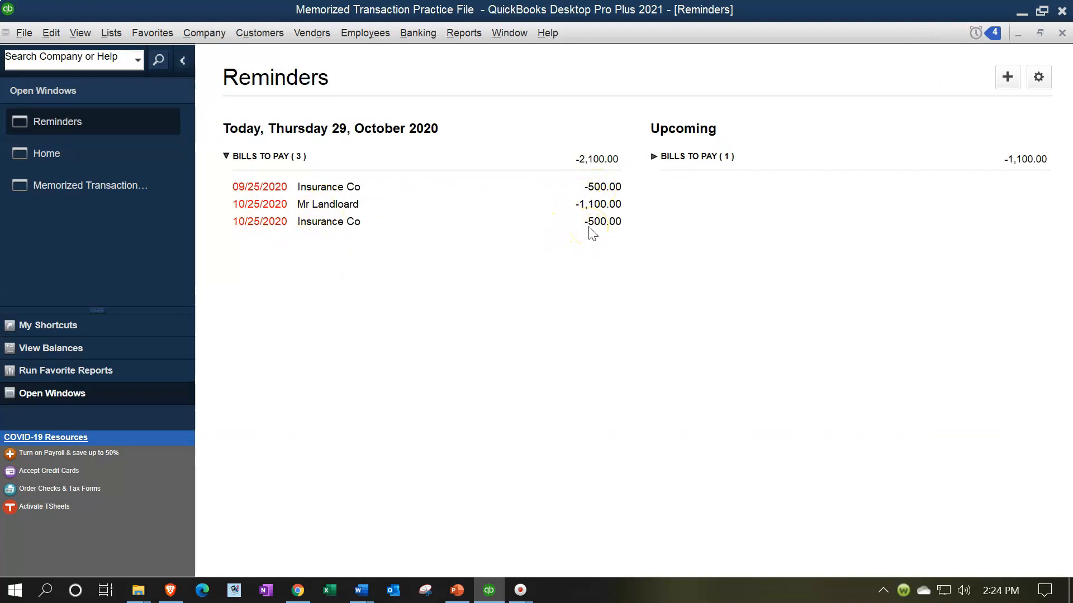
click(654, 157)
click(654, 158)
click(654, 157)
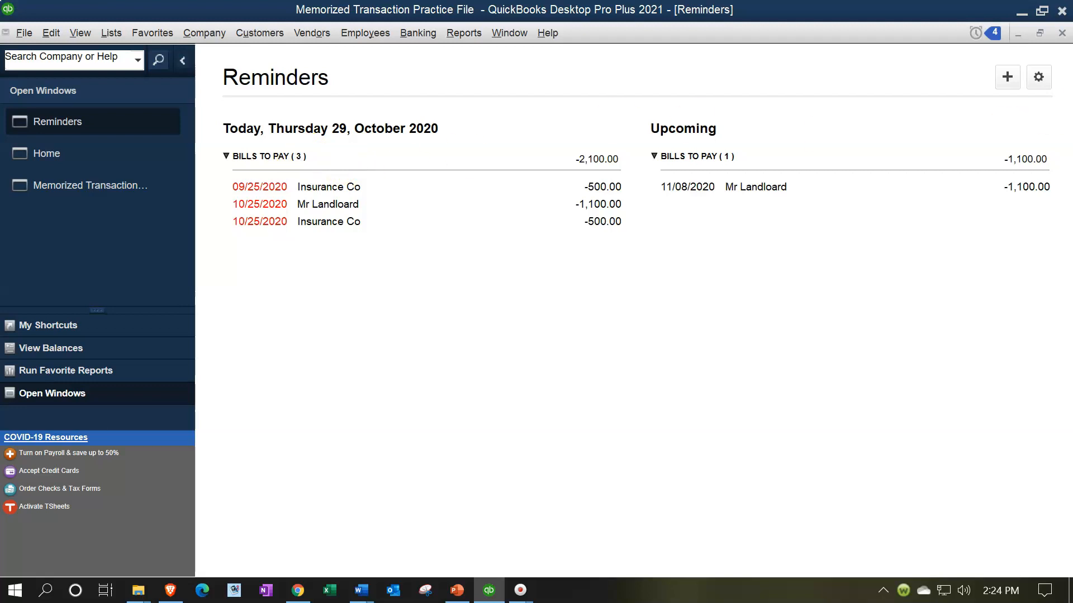
click(1061, 33)
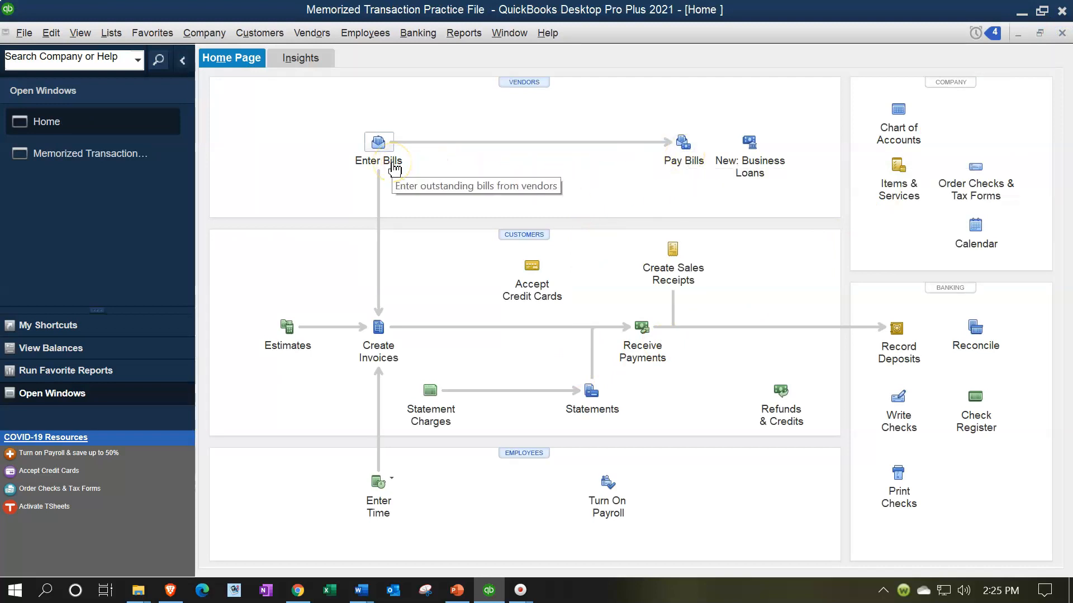
click(685, 143)
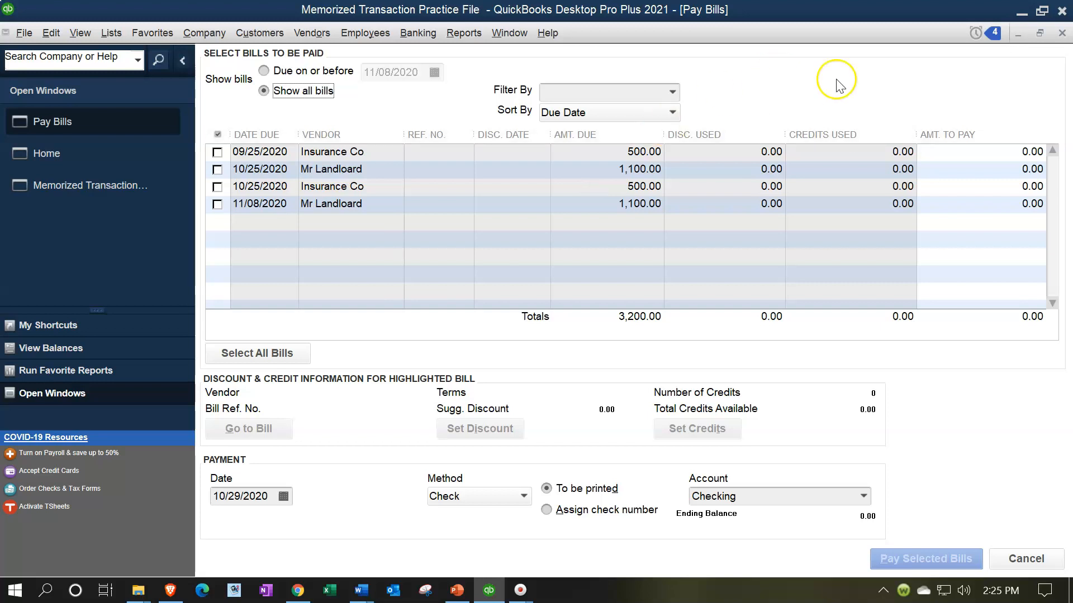
click(1061, 35)
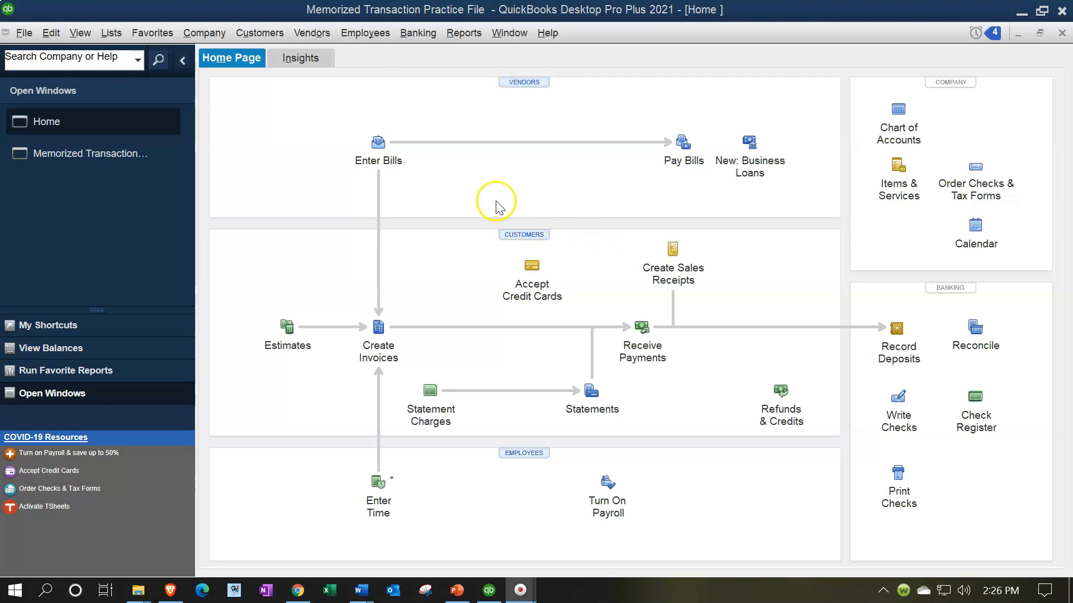
Step: Start a new bill for Bank For Loan and quick-add that lender to the vendor list
click(386, 149)
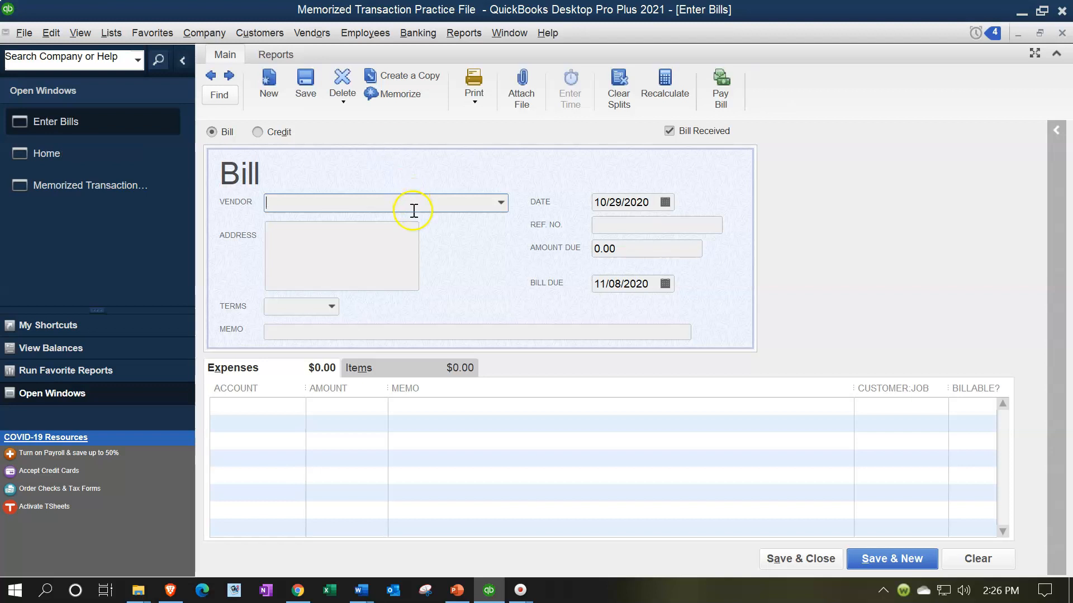
text(Bank For Loan)
key(Tab)
key(Return)
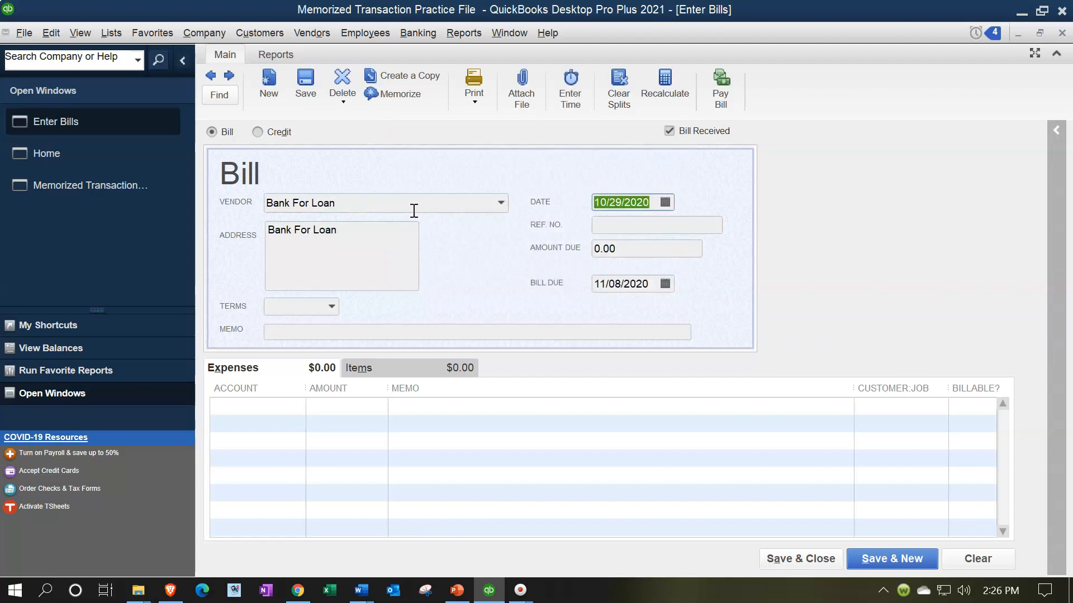
Step: Date the Bank For Loan bill 09/15/2020 and set its amount due to 1,000.00
text(0915)
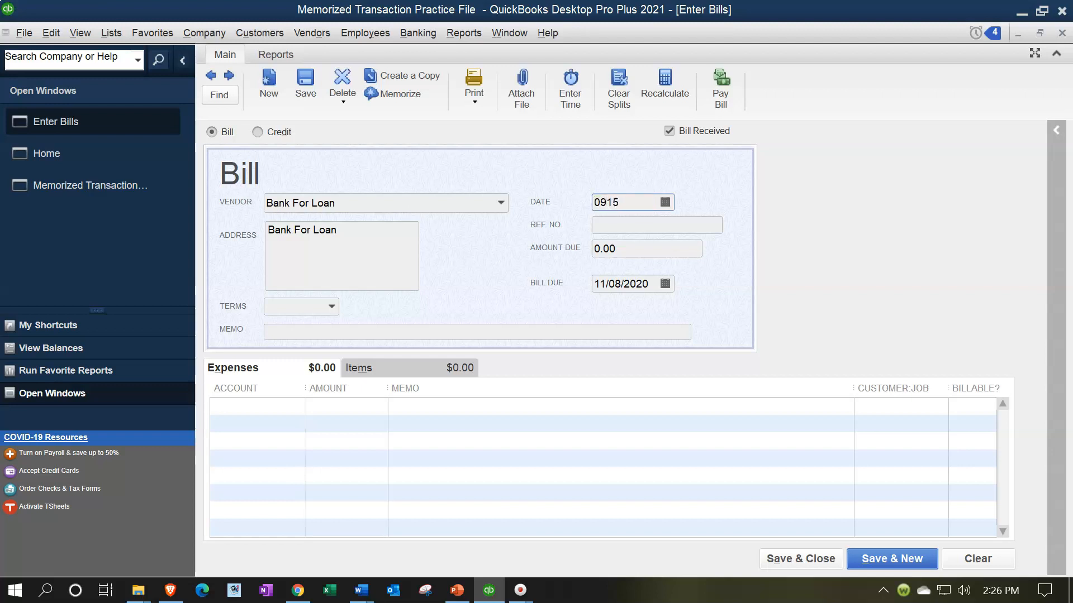
key(Tab)
key(Tab)
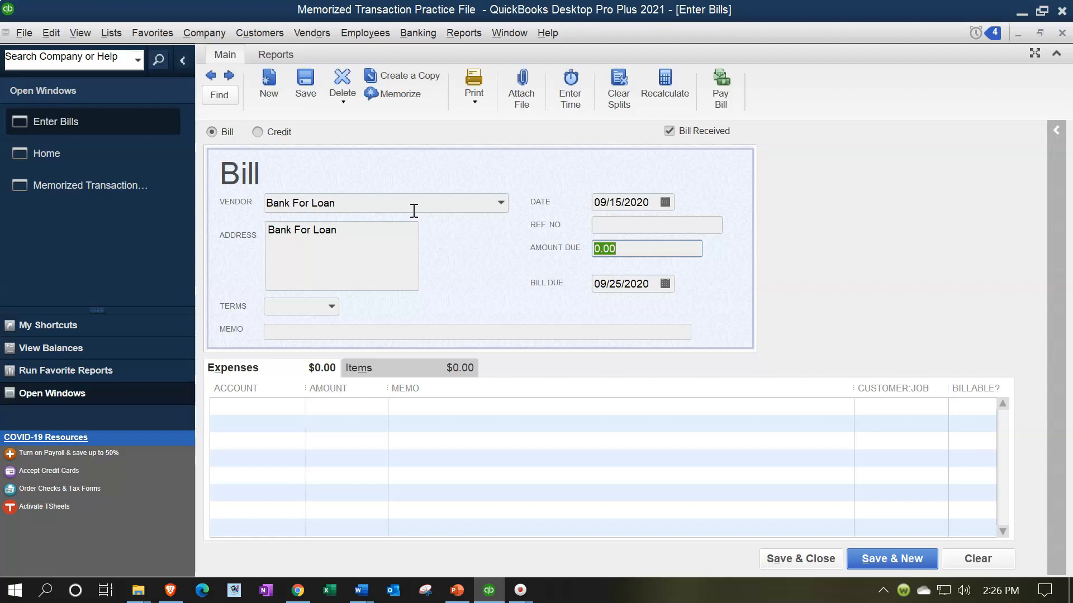
text(1000)
key(Tab)
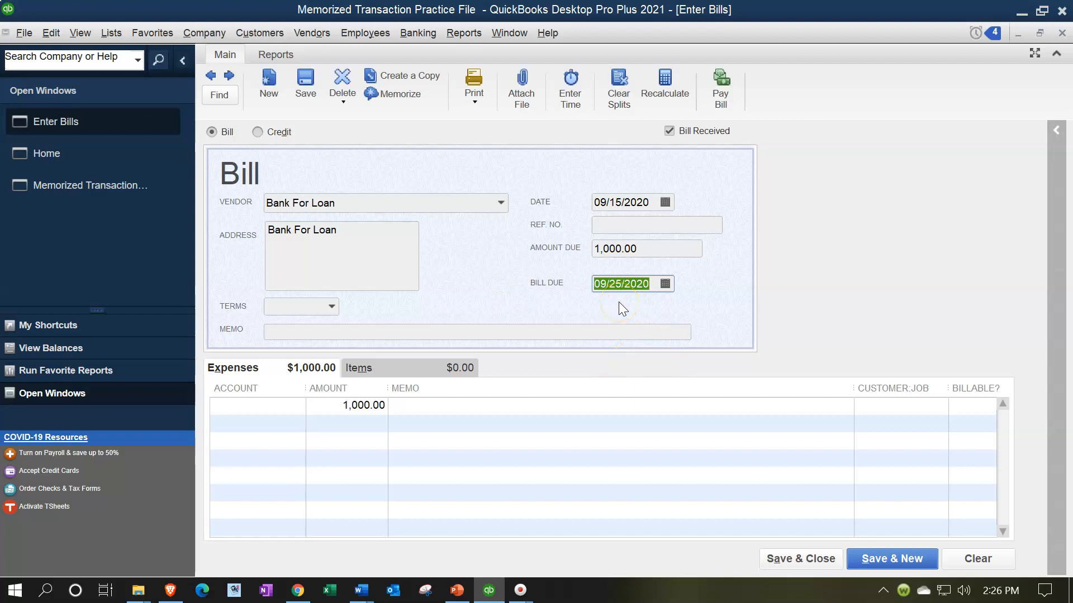
Step: Assign the first expense line to Loan Payable, setting it up as a new account of type Loan
click(269, 405)
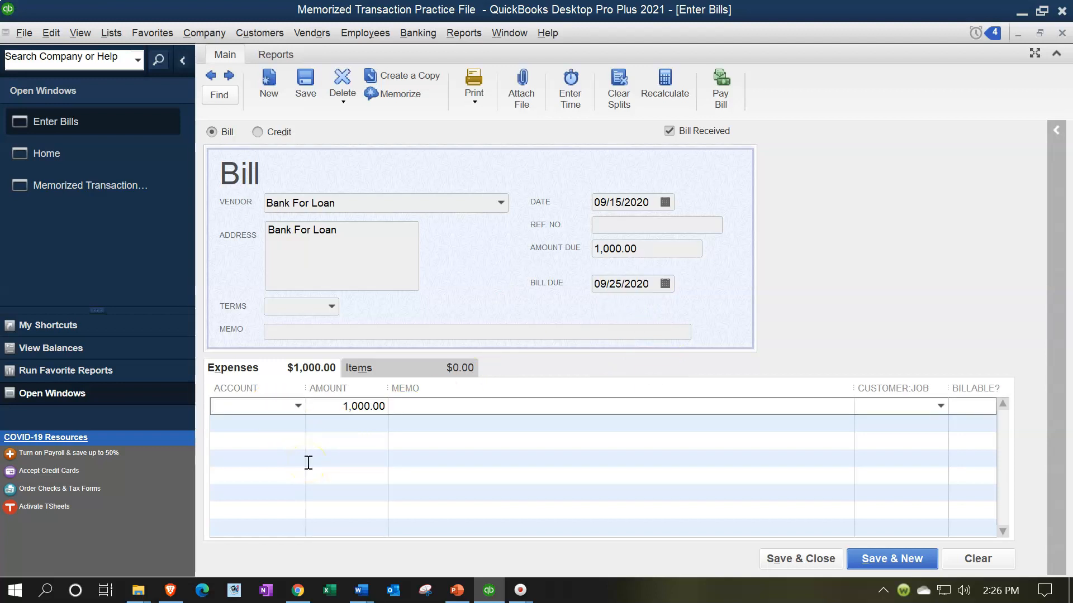
text(Loan Payable)
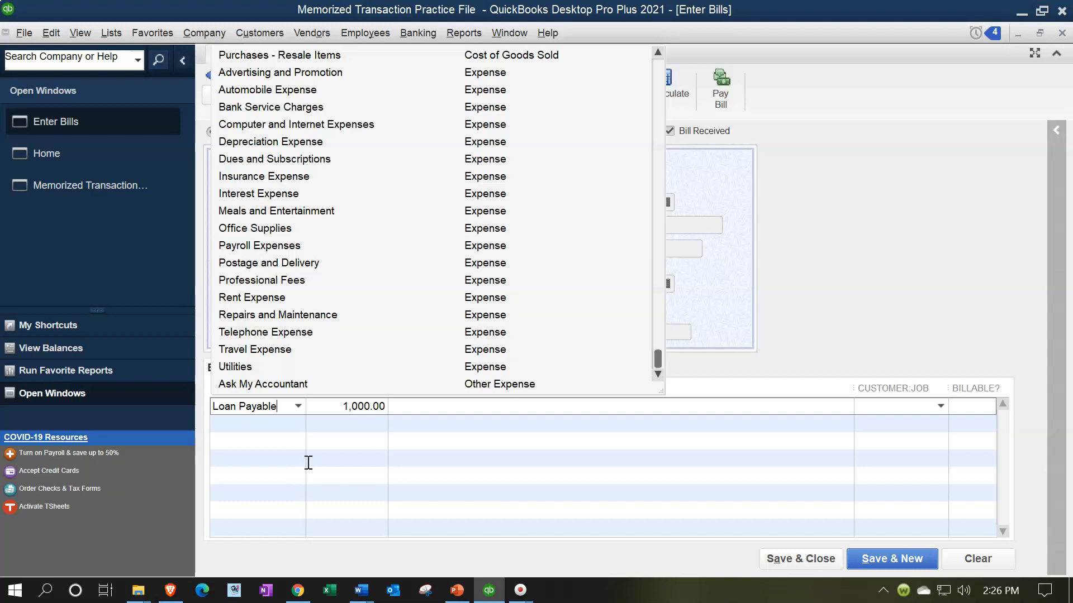
key(Tab)
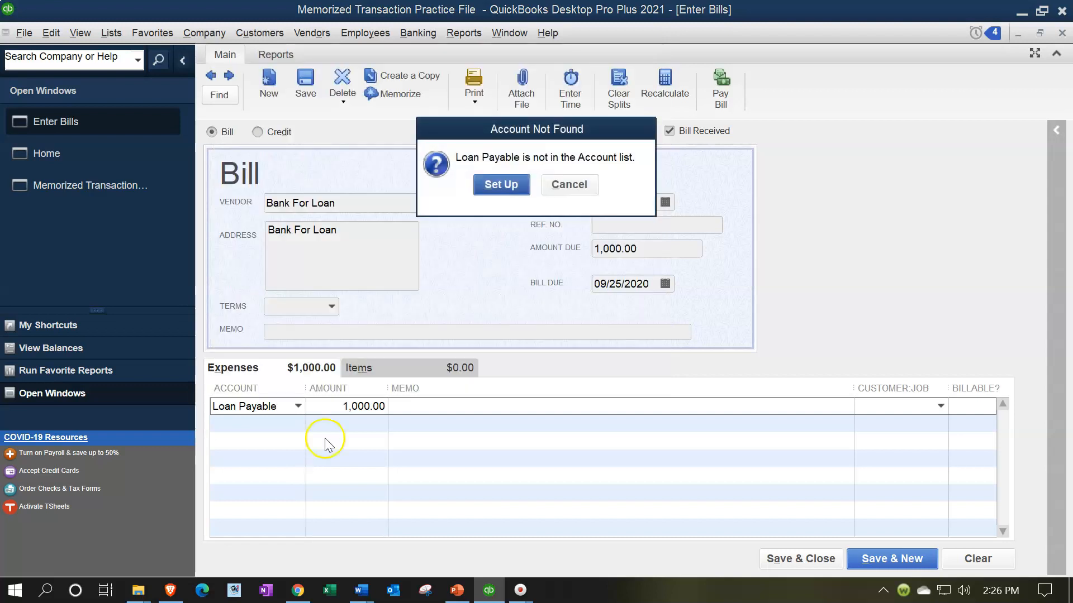
click(502, 190)
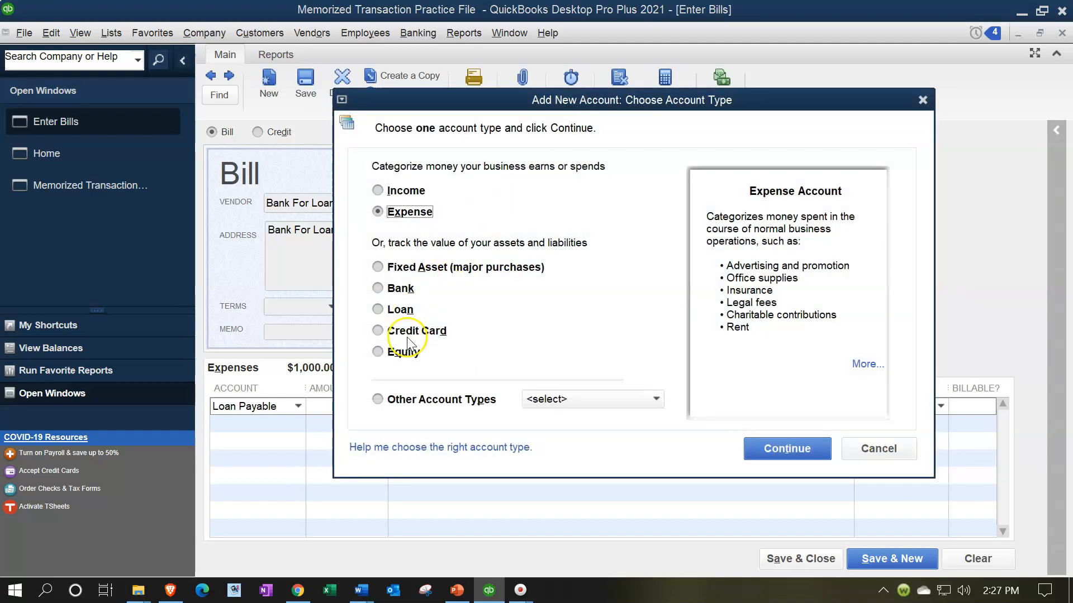
click(390, 316)
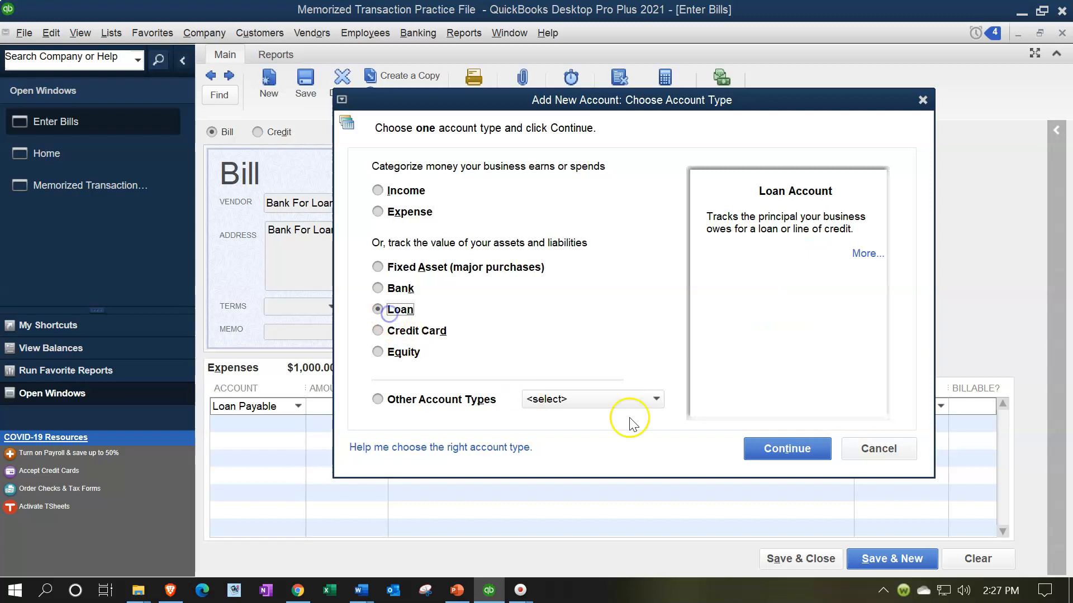
click(776, 450)
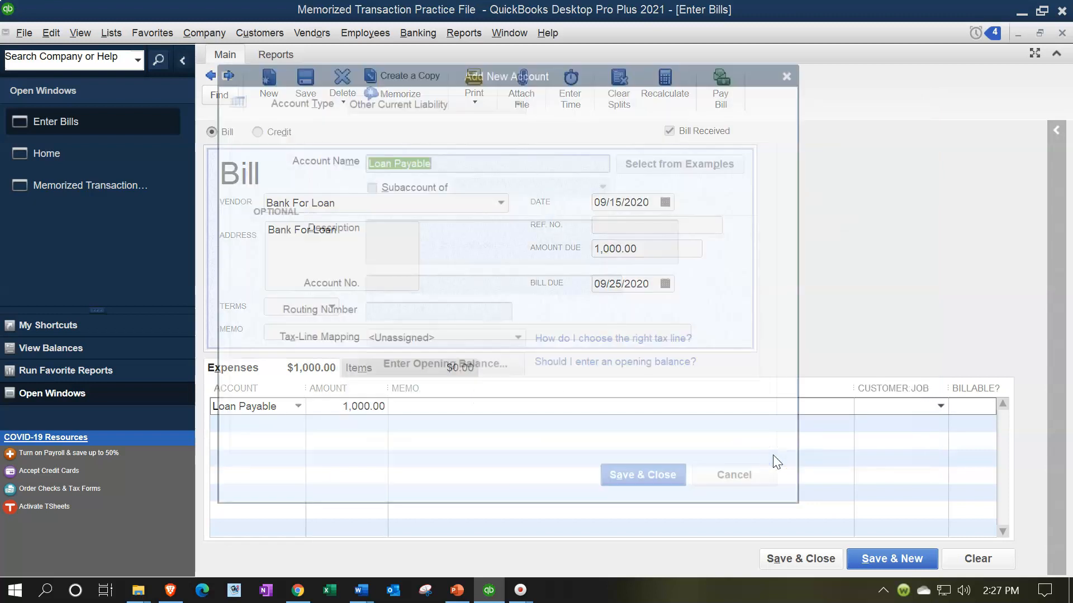
click(678, 482)
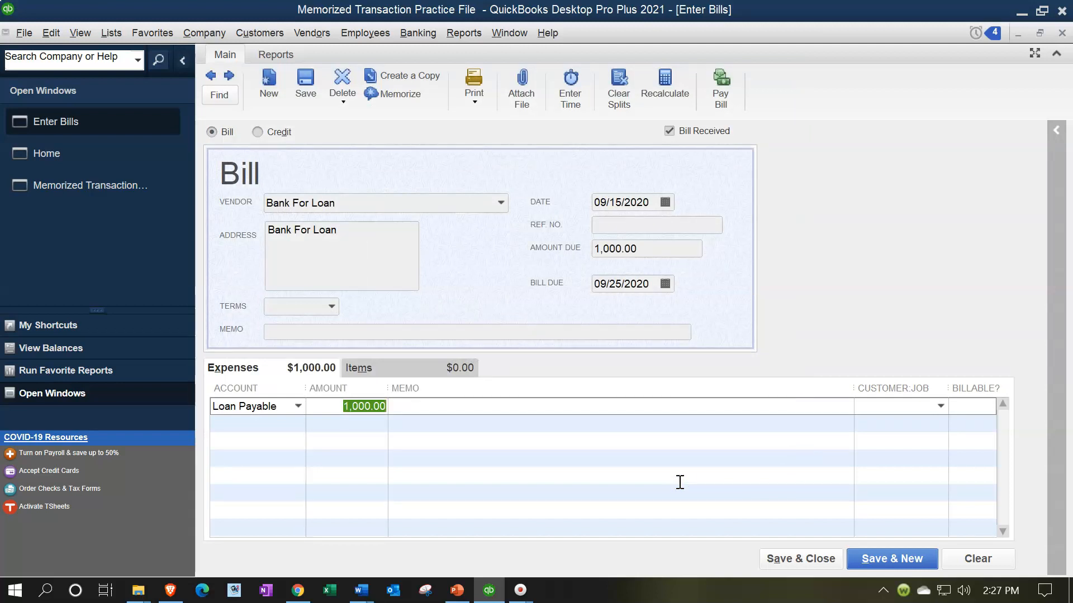
Step: Split the bill into 975.00 for Loan Payable and 25.00 for Interest Expense, and widen the Account column
text(975)
key(Tab)
key(Tab)
text(Ins)
text(t)
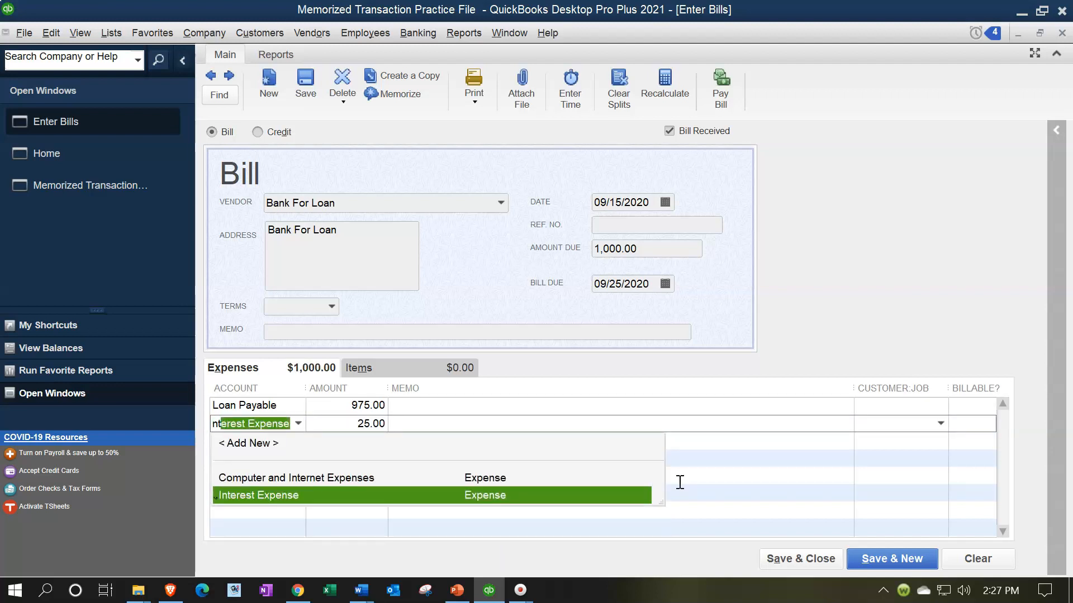
key(Tab)
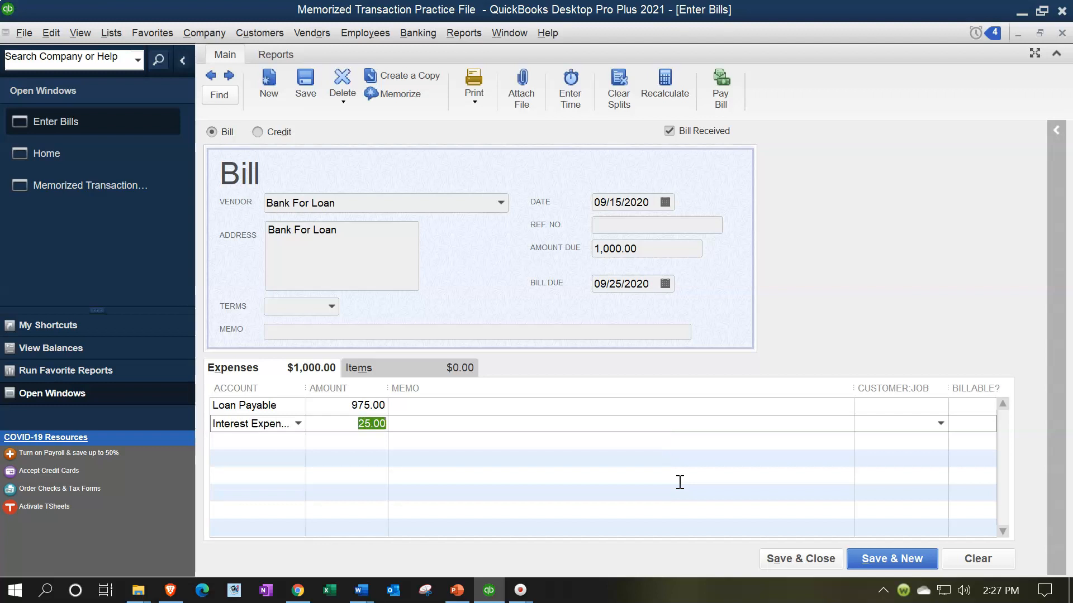
key(Tab)
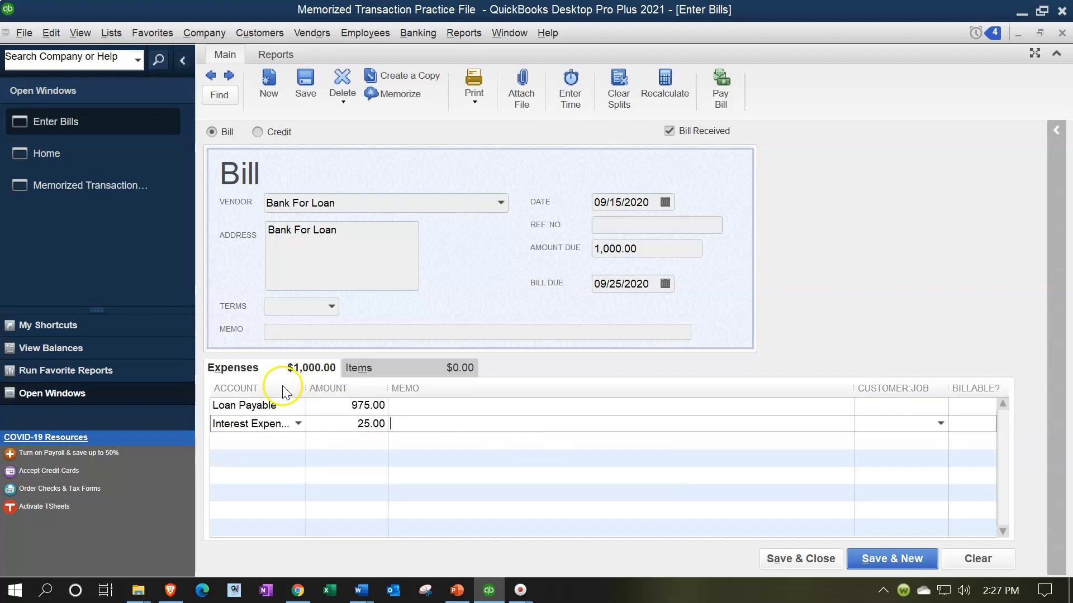
drag(309, 391, 349, 391)
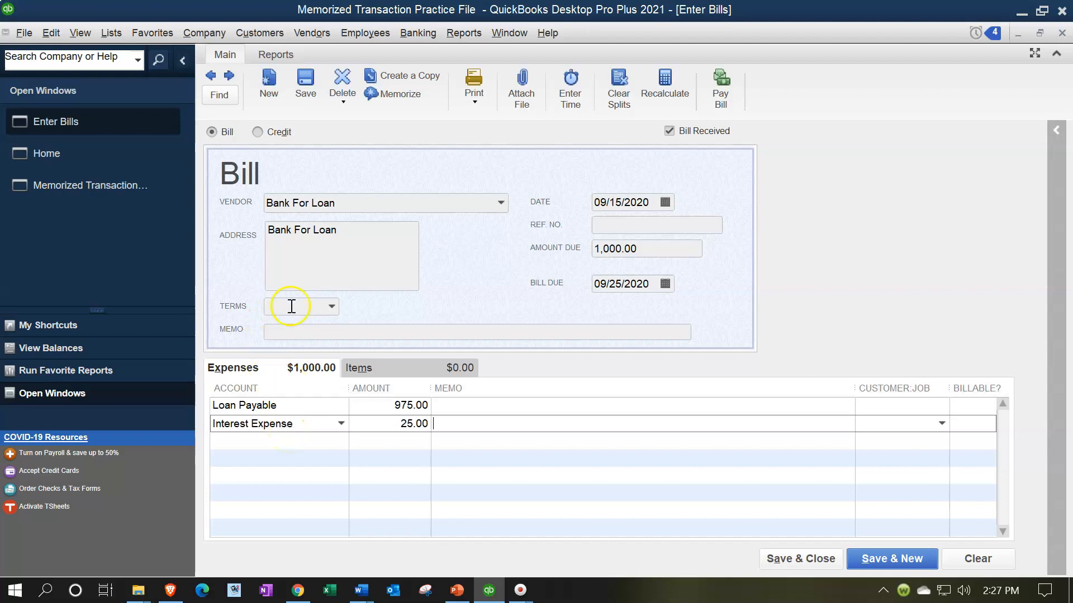
Step: Memorize the Bank For Loan bill, adding it to the Reminders List with a Monthly frequency
click(52, 35)
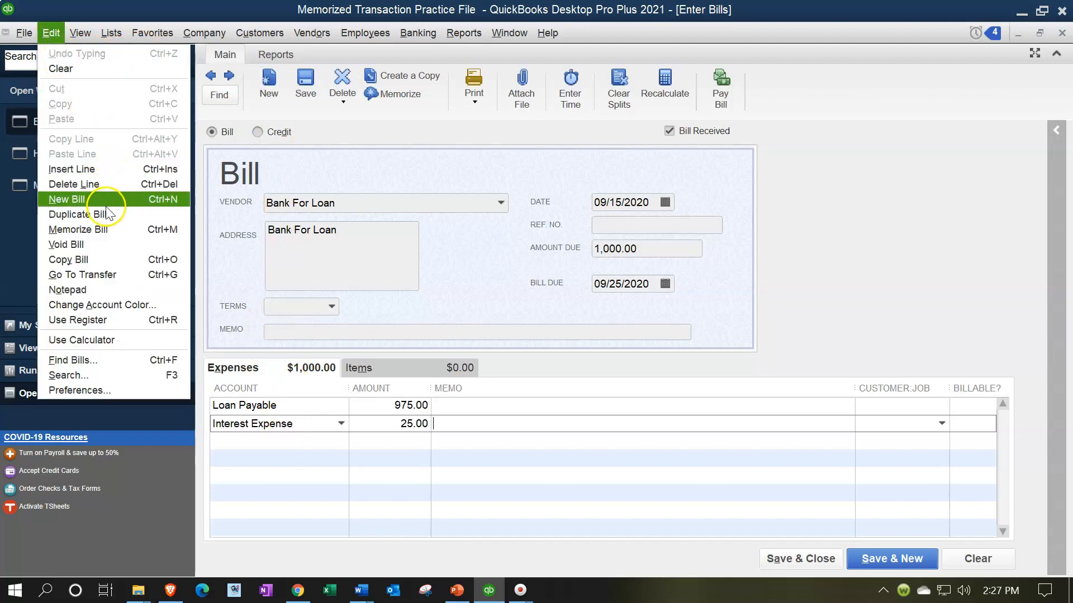
click(109, 228)
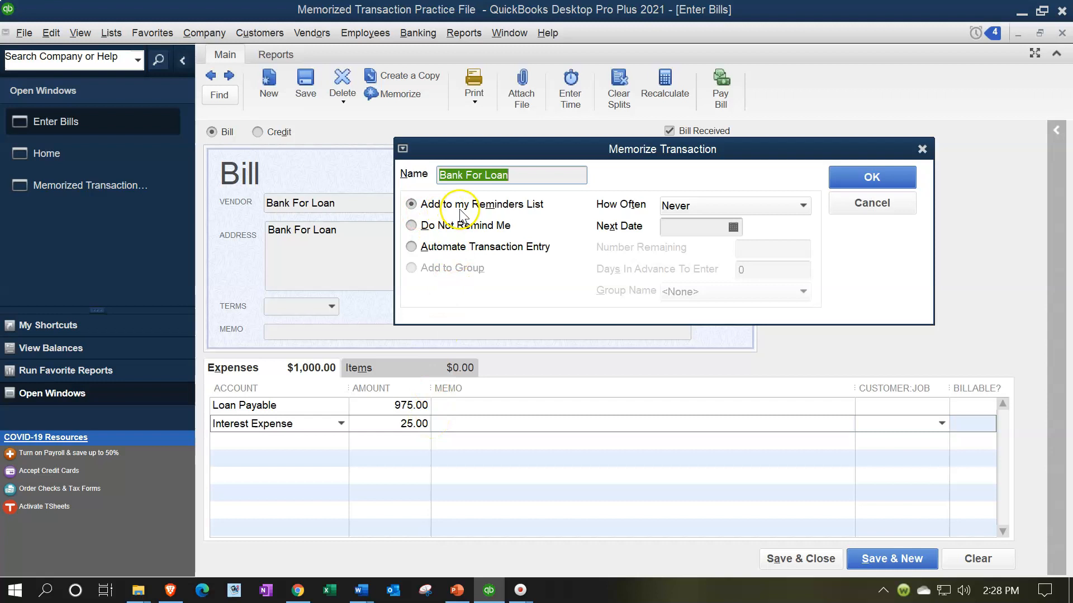
click(752, 209)
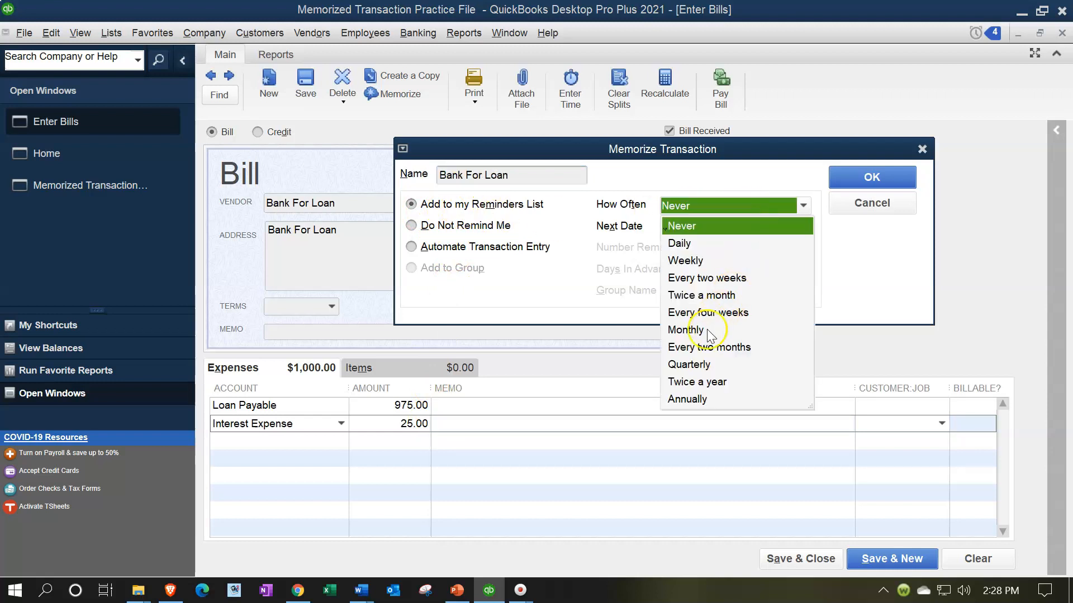
click(688, 329)
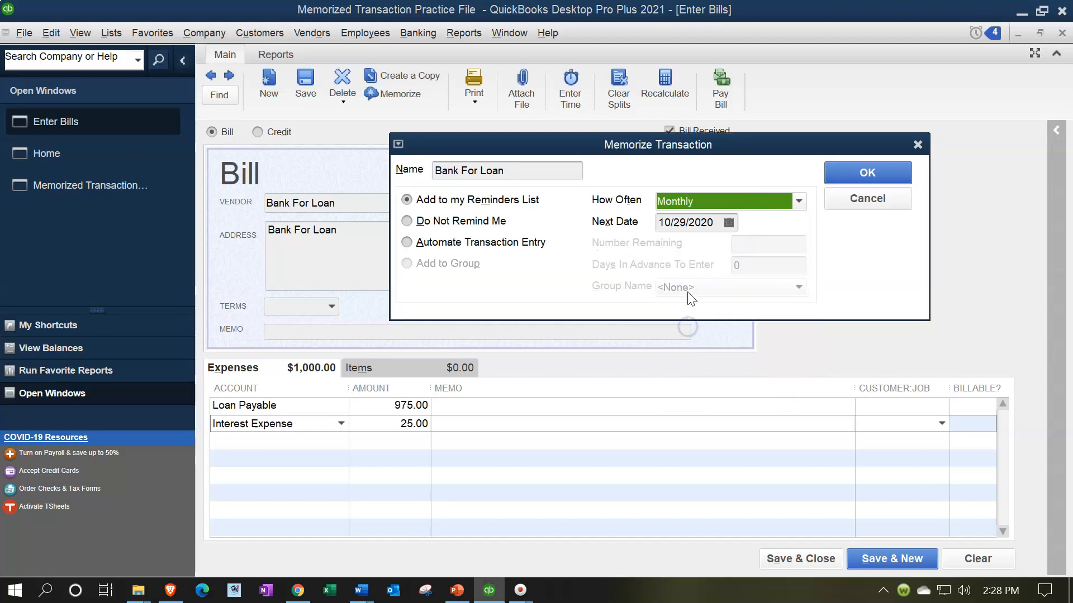
mouse_move(621, 144)
mouse_down()
mouse_move(621, 337)
mouse_move(626, 136)
mouse_up()
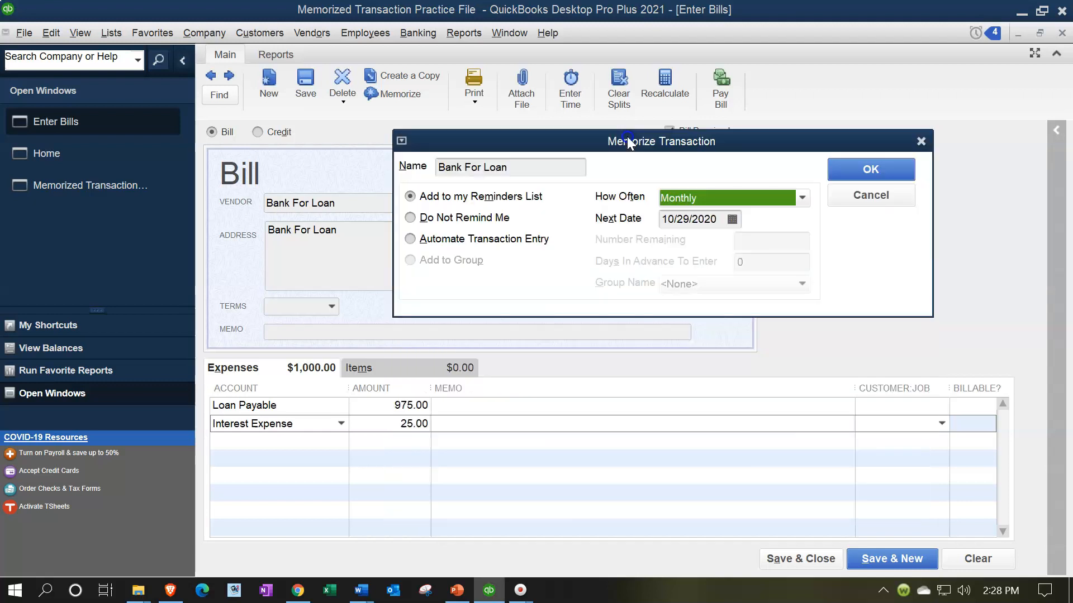
Step: Set the memorized loan bill's next date to 10/15/2020, confirm it, and save and close the bill
click(687, 219)
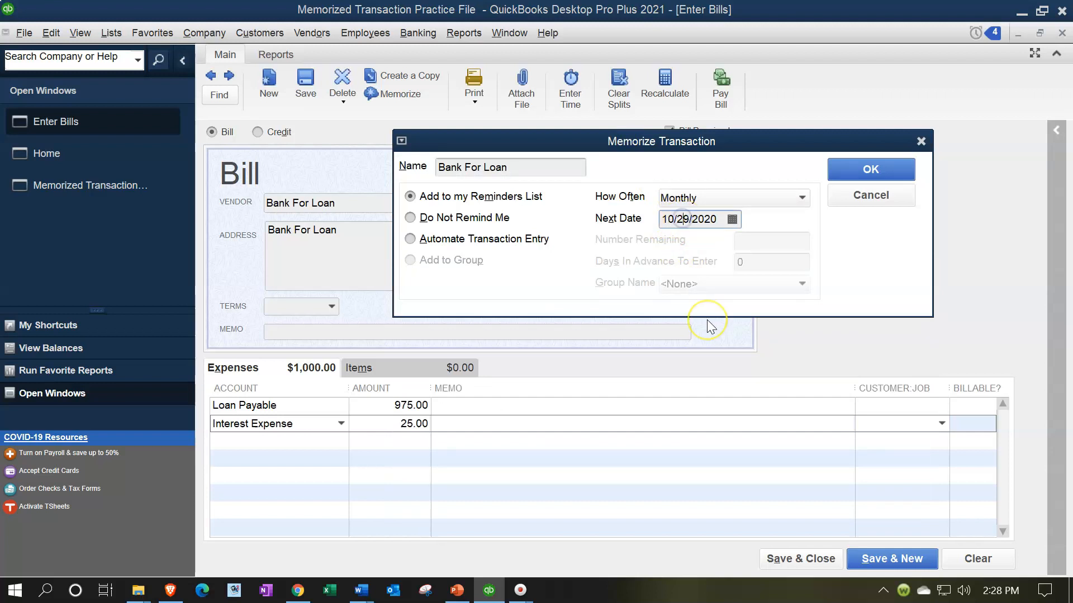
text(15)
key(Tab)
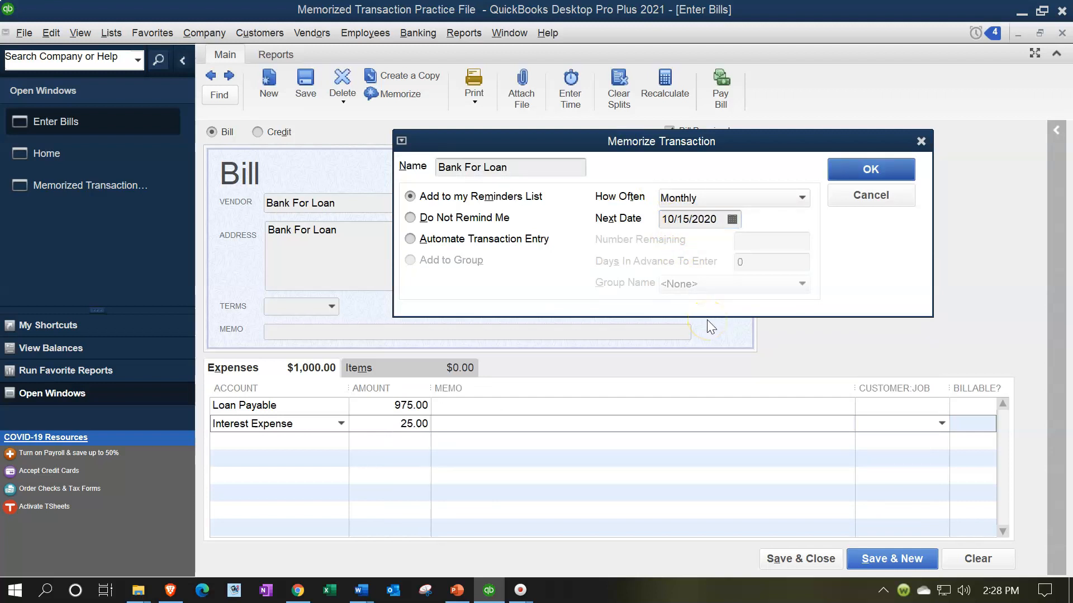
click(756, 242)
click(855, 164)
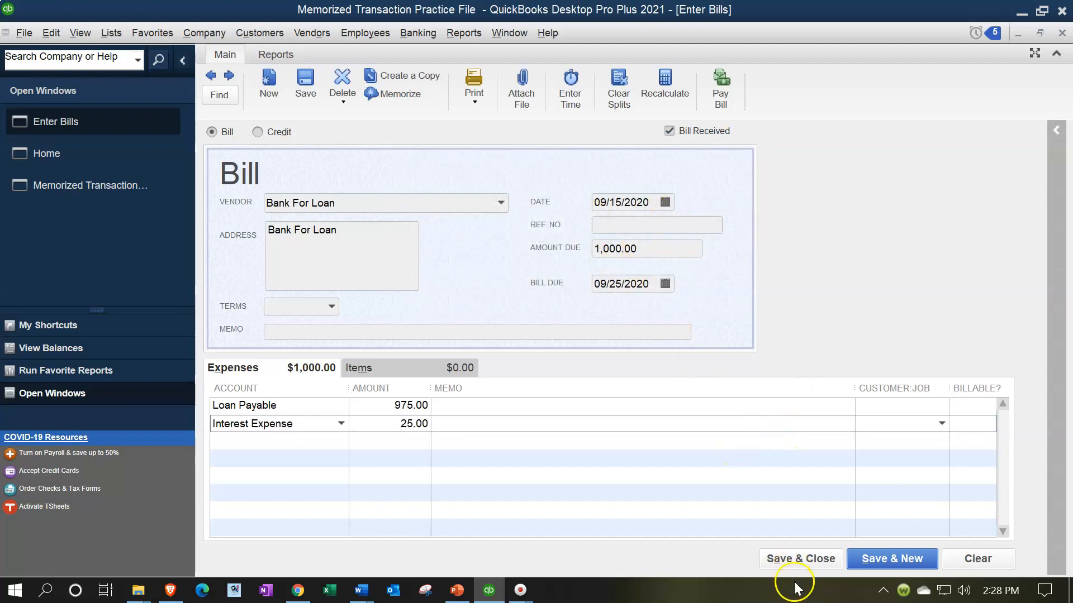
click(786, 565)
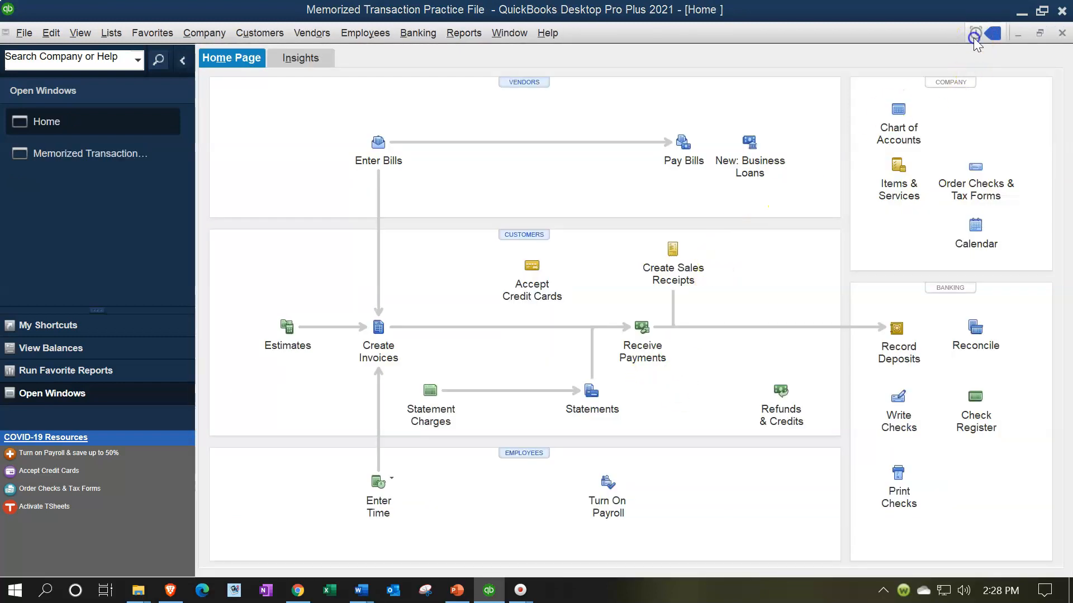
Step: Go from the due Bank For Loan reminder to the Memorized Transaction List and open its 10/15/2020 bill
click(975, 37)
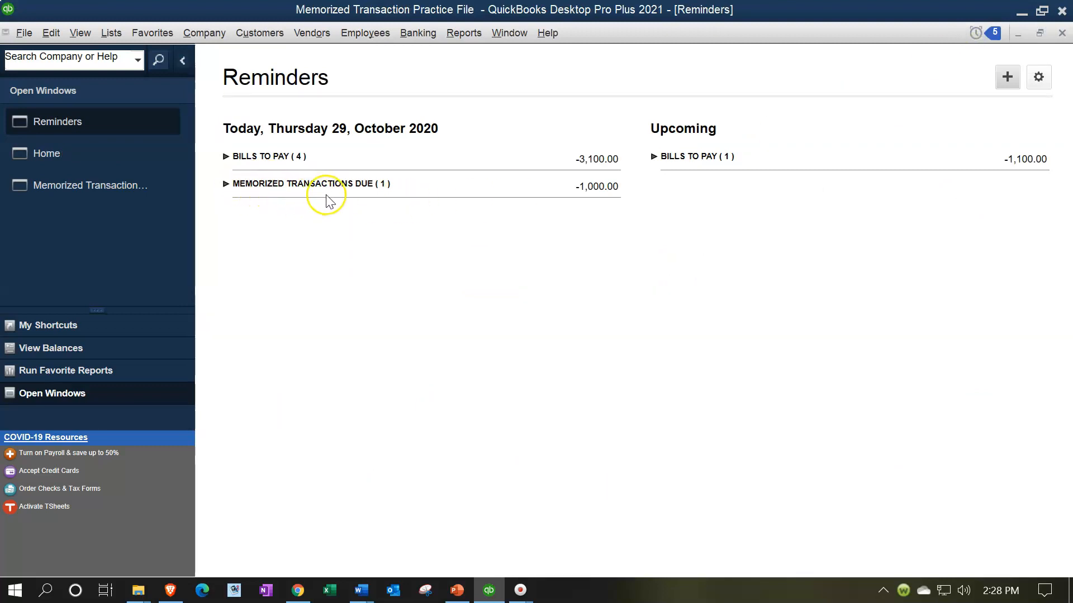
click(225, 184)
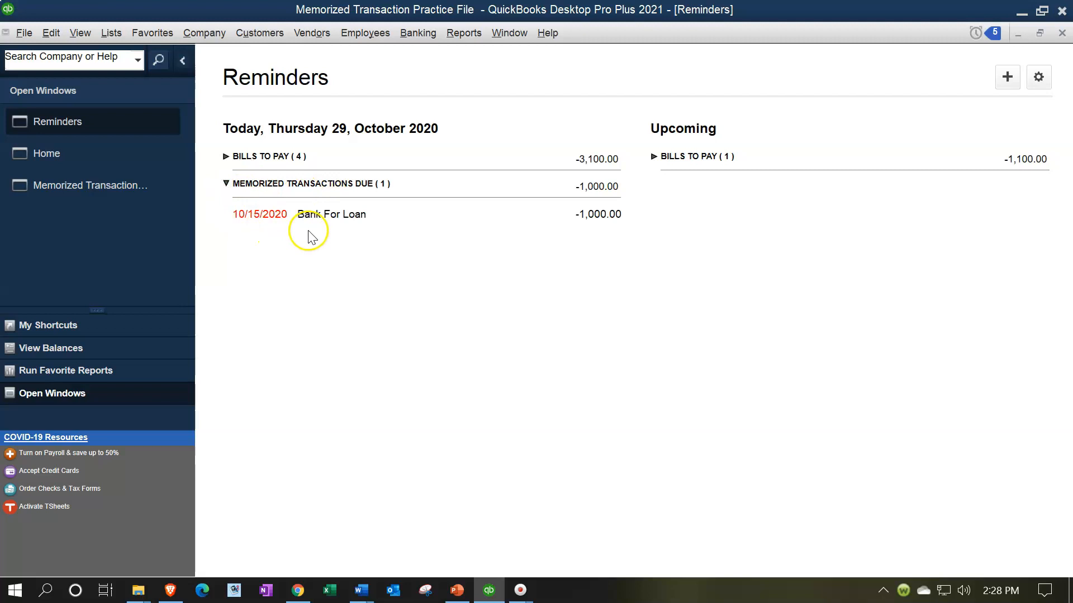
double_click(316, 215)
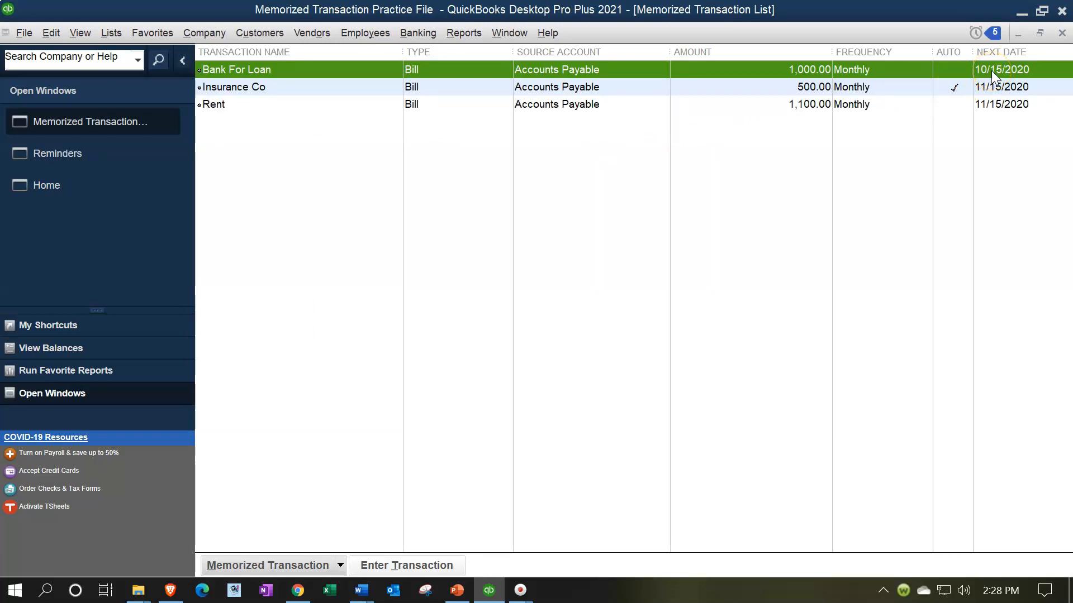
double_click(991, 70)
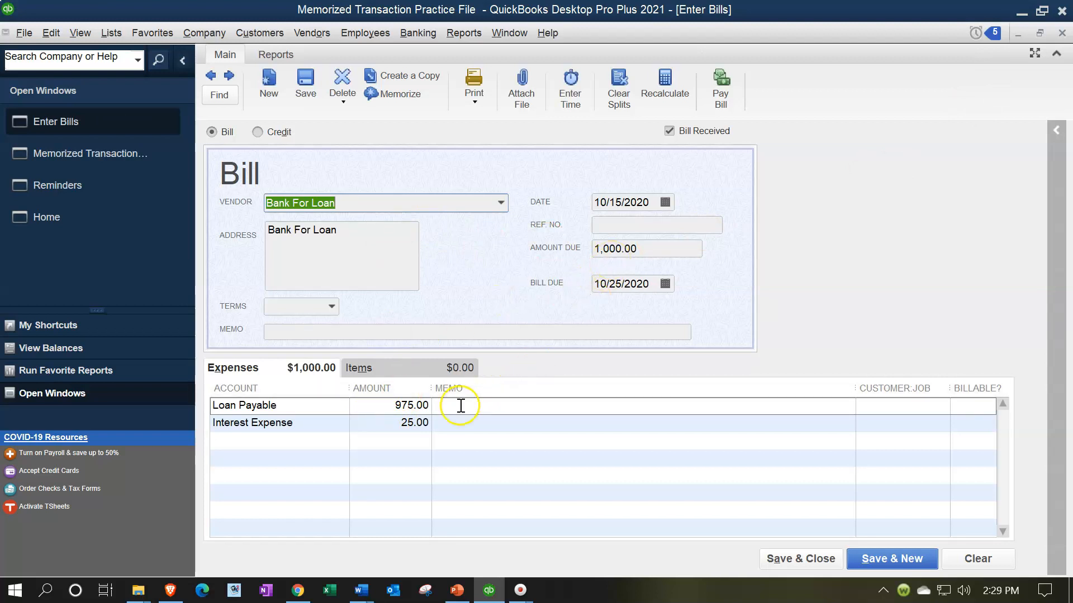
Step: Change the loan bill's split to 980.00 for Loan Payable and 20.00 for Interest Expense
drag(396, 406, 409, 406)
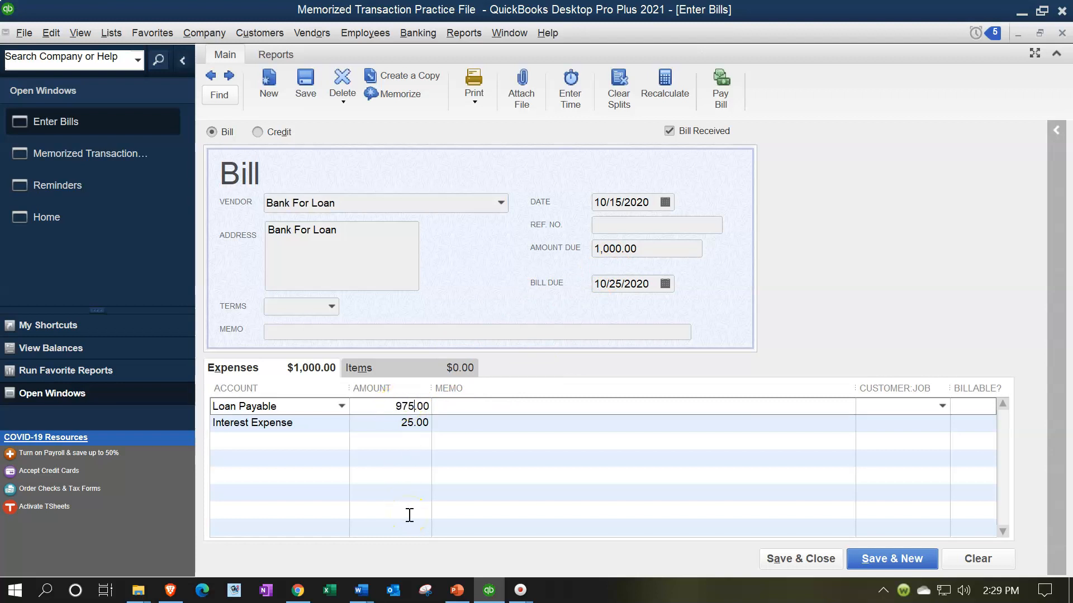
text(80)
click(407, 425)
text(20.00)
click(491, 423)
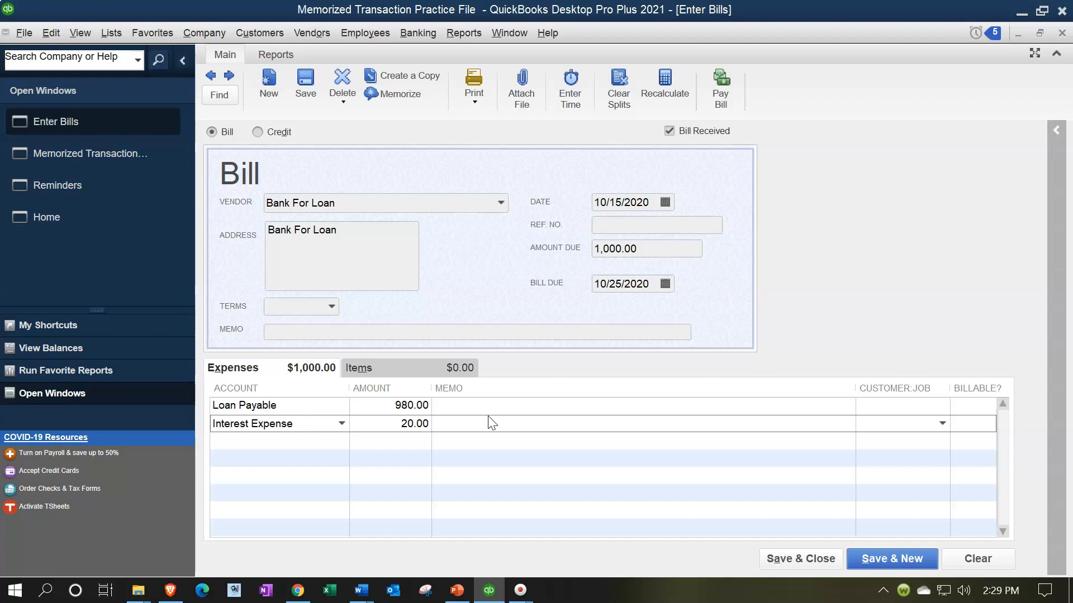
Step: Save and close the loan bill, and close the Memorized Transaction List and Reminders
click(785, 559)
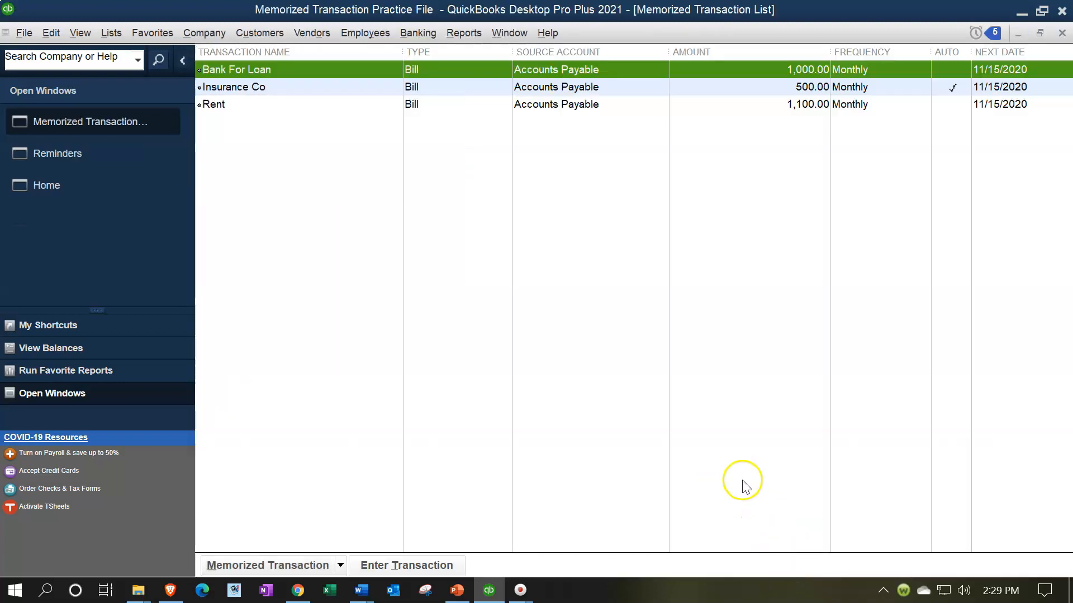
click(1061, 33)
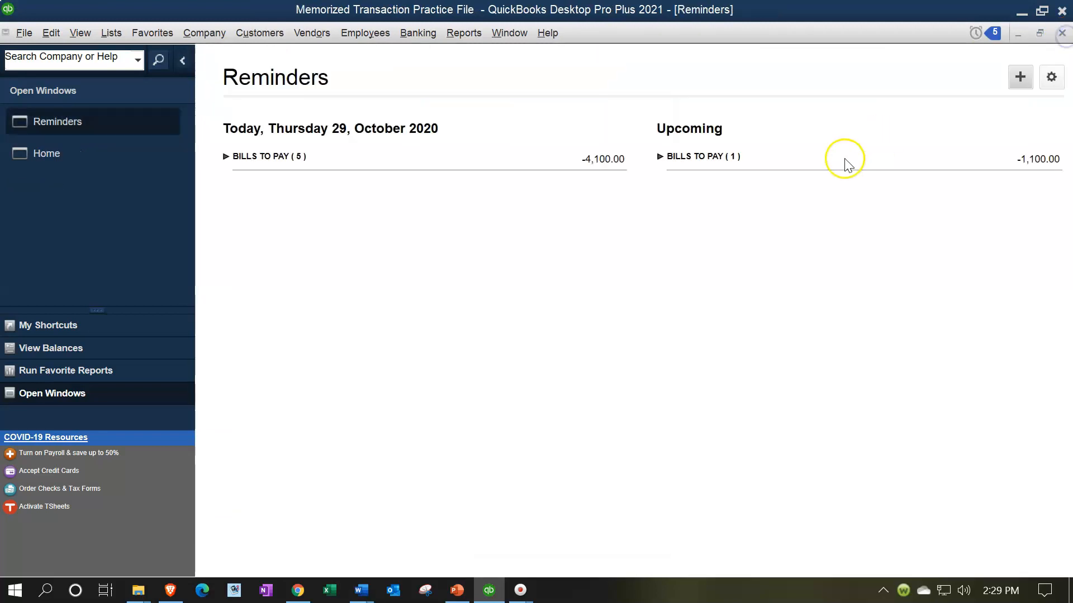
click(1061, 33)
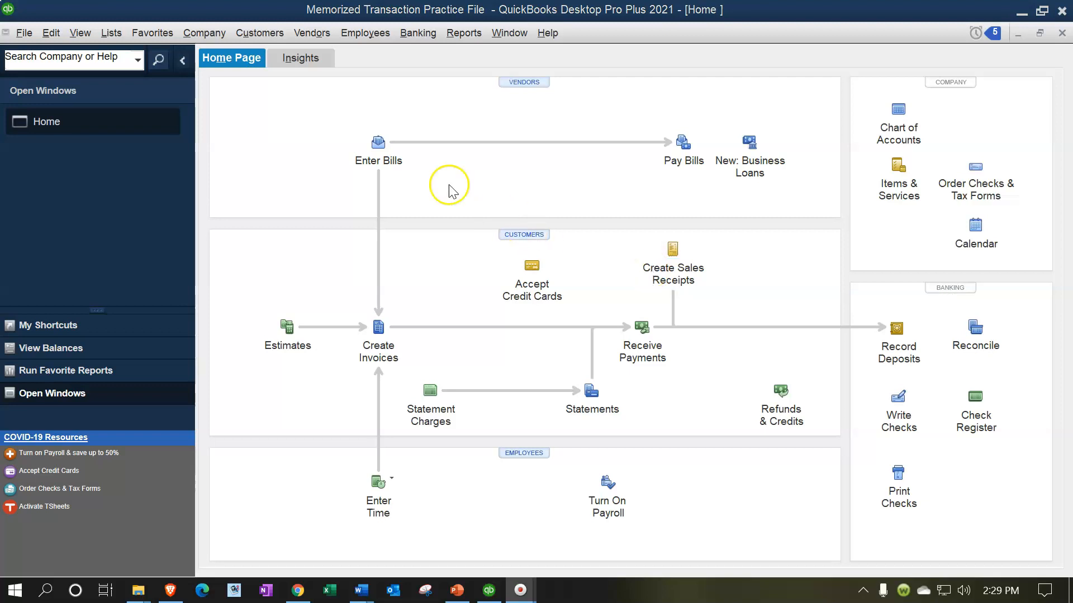
Step: Start a new bill for the vendor Software and quick-add it to the vendor list
click(390, 162)
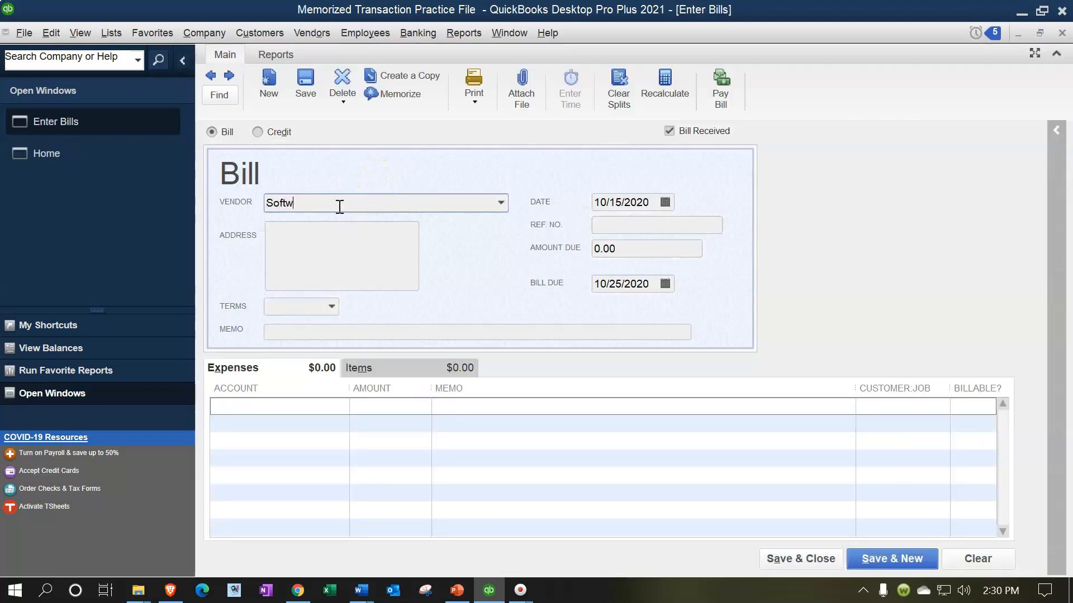
key(Tab)
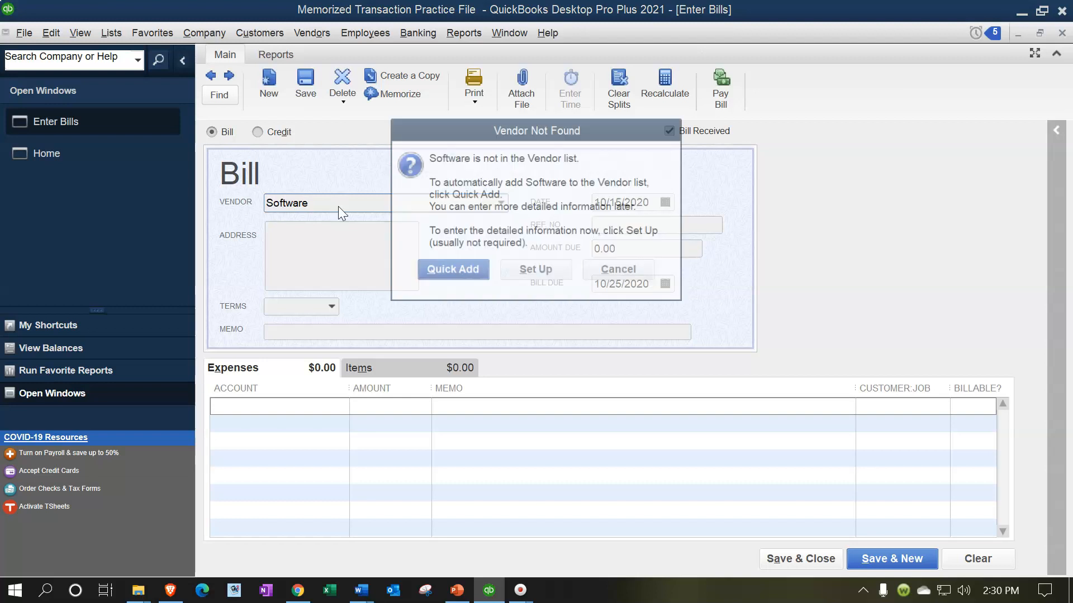
key(Return)
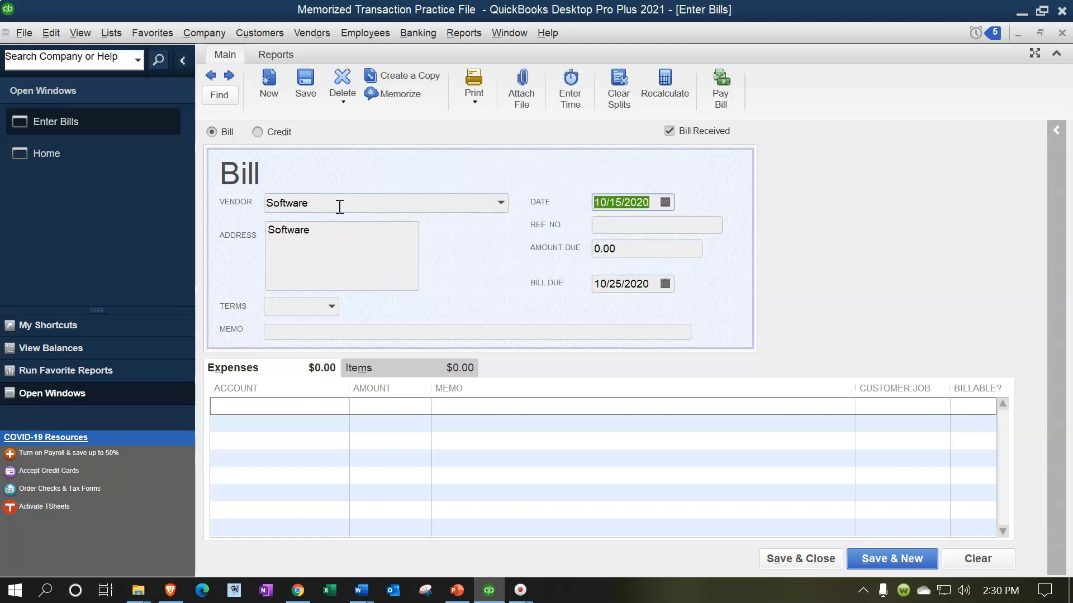
Step: Date the Software bill 09/15/2020 and set its amount due to 200.00
text(09/15/2020)
key(Tab)
key(Tab)
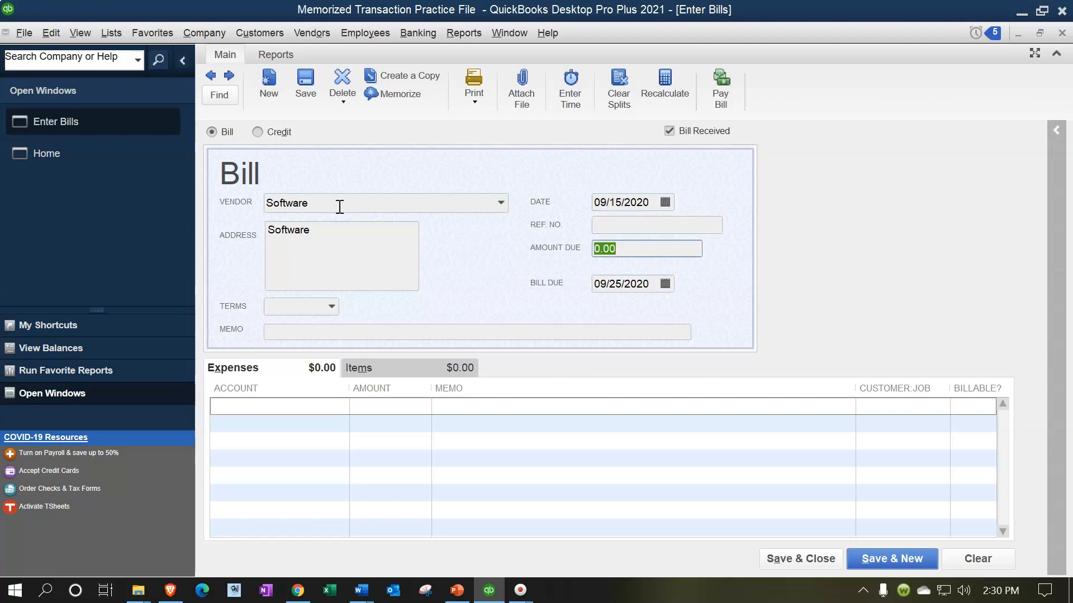
text(2)
key(Tab)
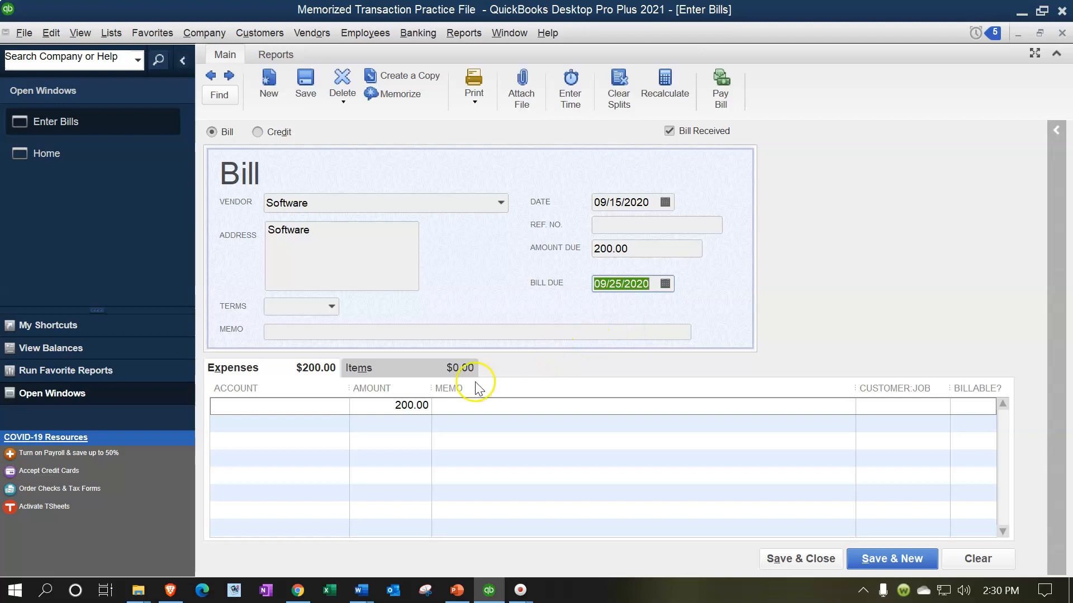
Step: Assign the Software bill's expense line to Computer and Internet Expenses
click(295, 410)
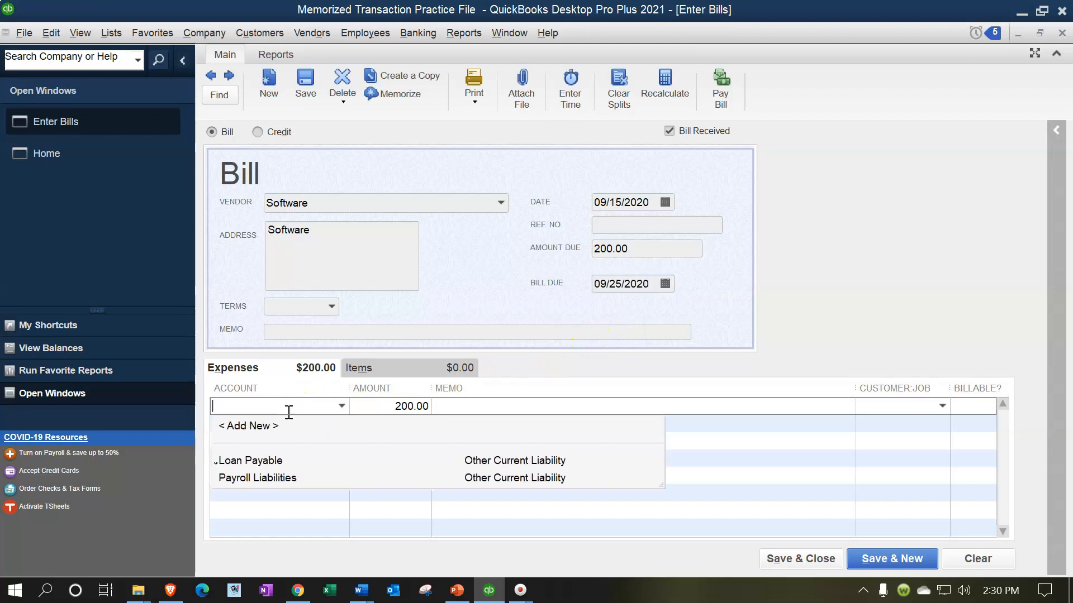
text(co)
key(Tab)
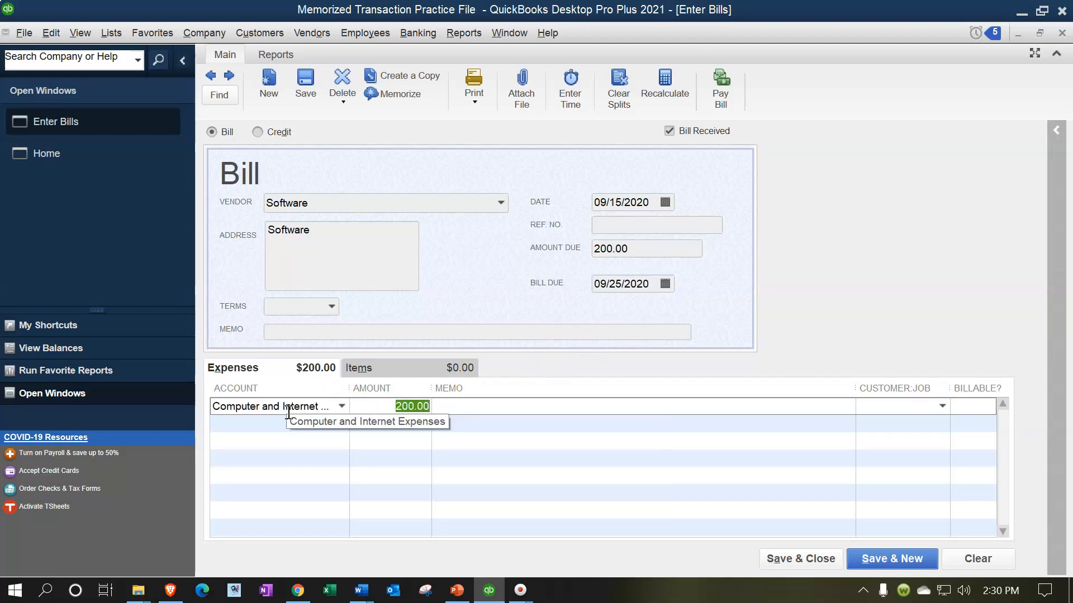
Step: Memorize the Software bill with Automate Transaction Entry and a Monthly frequency
click(51, 33)
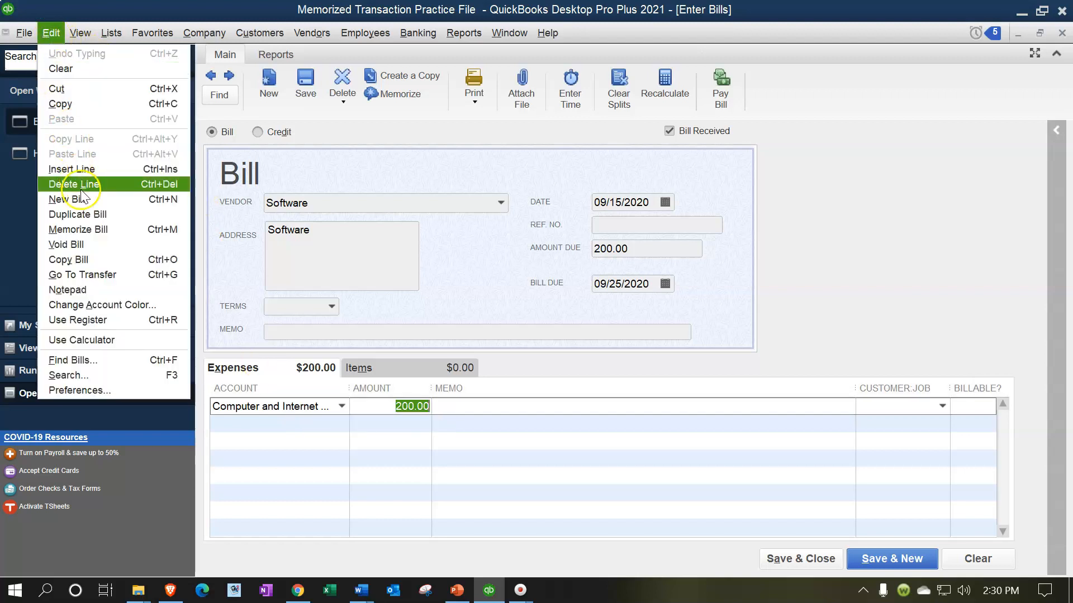
click(102, 234)
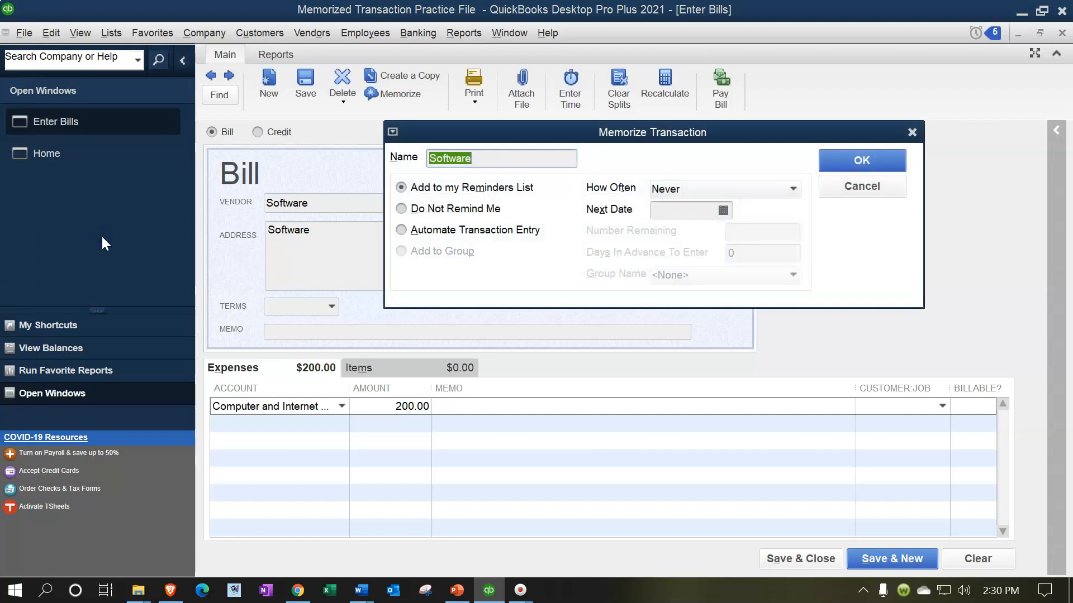
drag(584, 128, 708, 283)
click(537, 386)
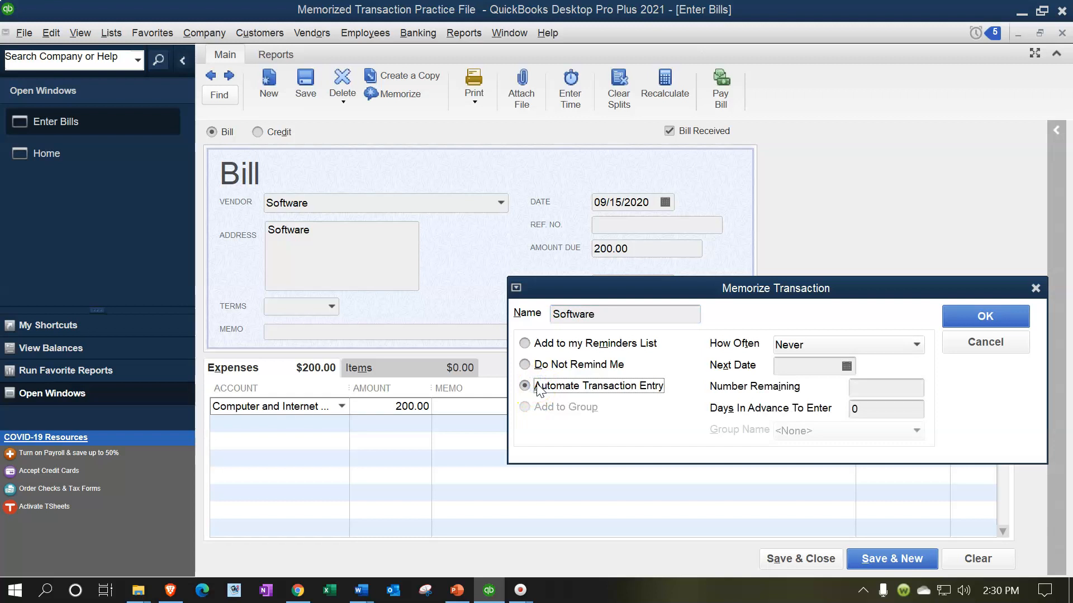
click(540, 409)
click(833, 349)
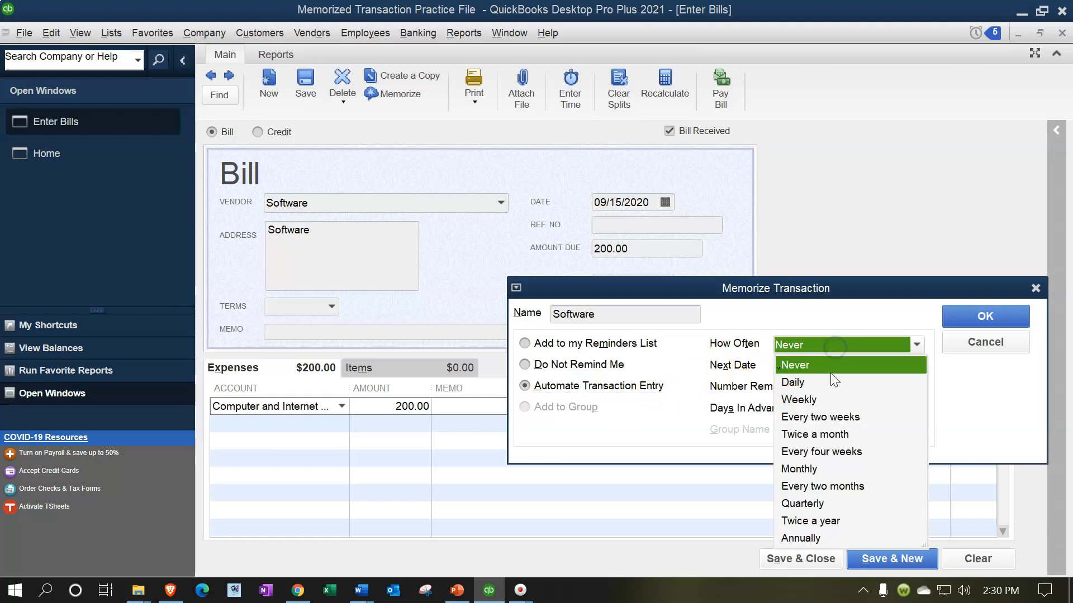
click(811, 469)
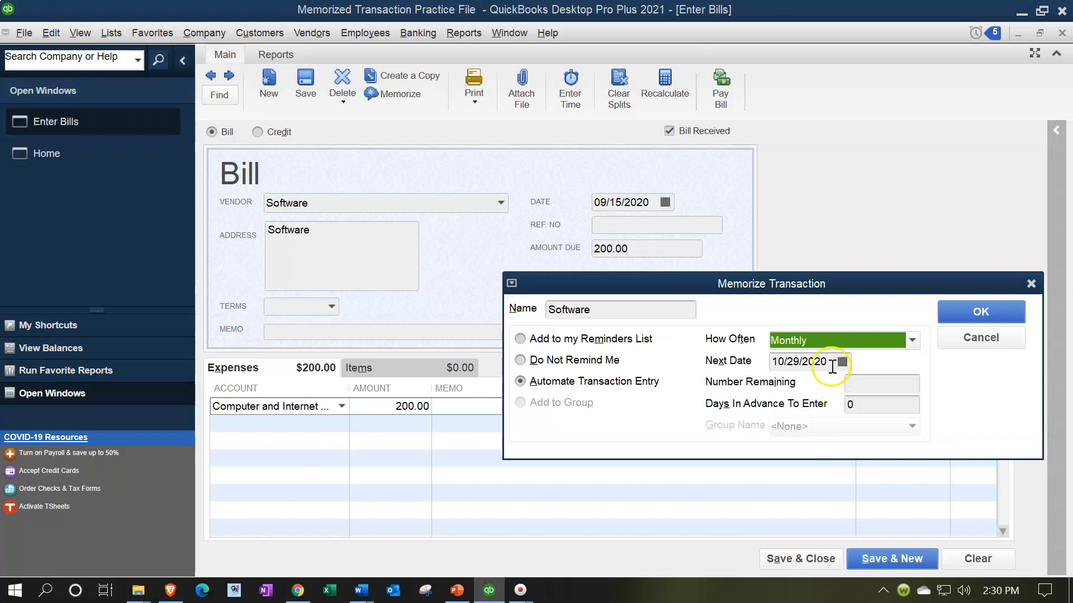
Step: Set the memorized Software bill's next date to 10/15/2020, leave Number Remaining blank, and confirm
click(796, 361)
key(BackSpace)
key(BackSpace)
text(15)
click(875, 383)
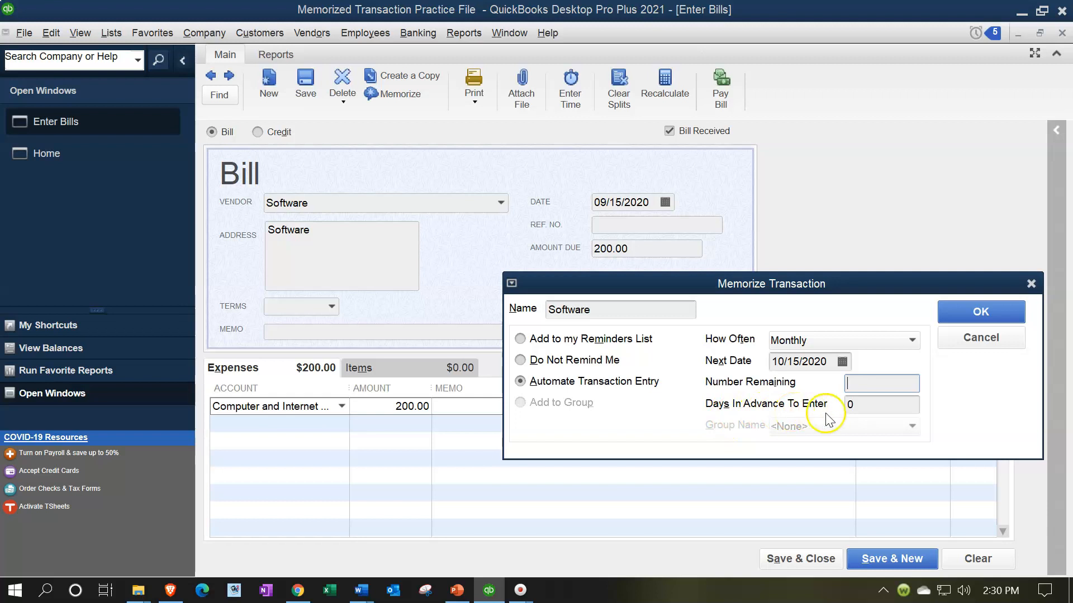
click(890, 311)
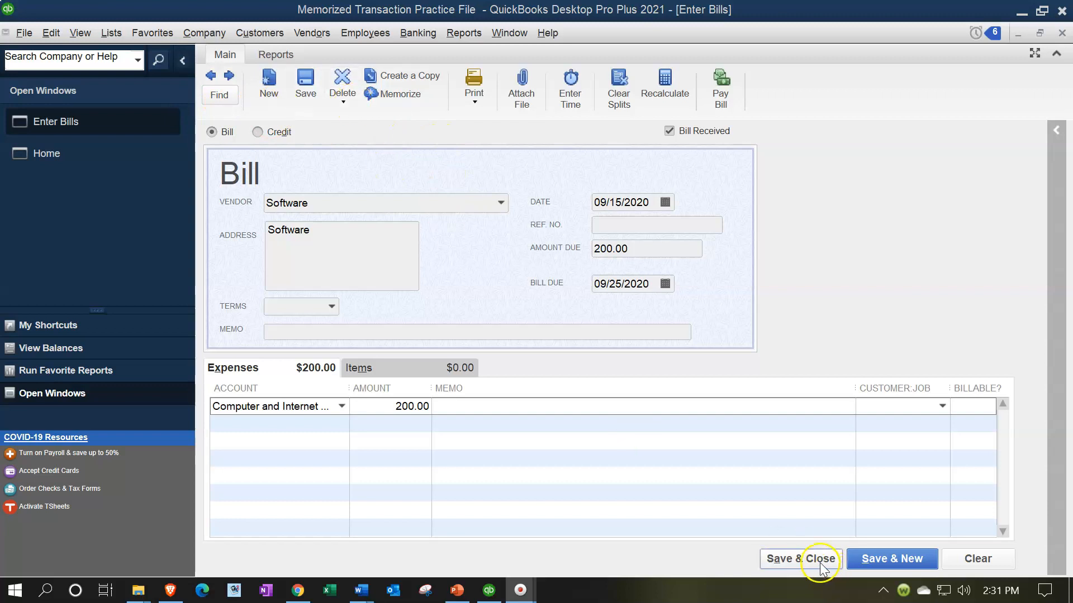
Step: Save and close the Software bill, and check the bills to pay in Reminders before closing it
click(819, 561)
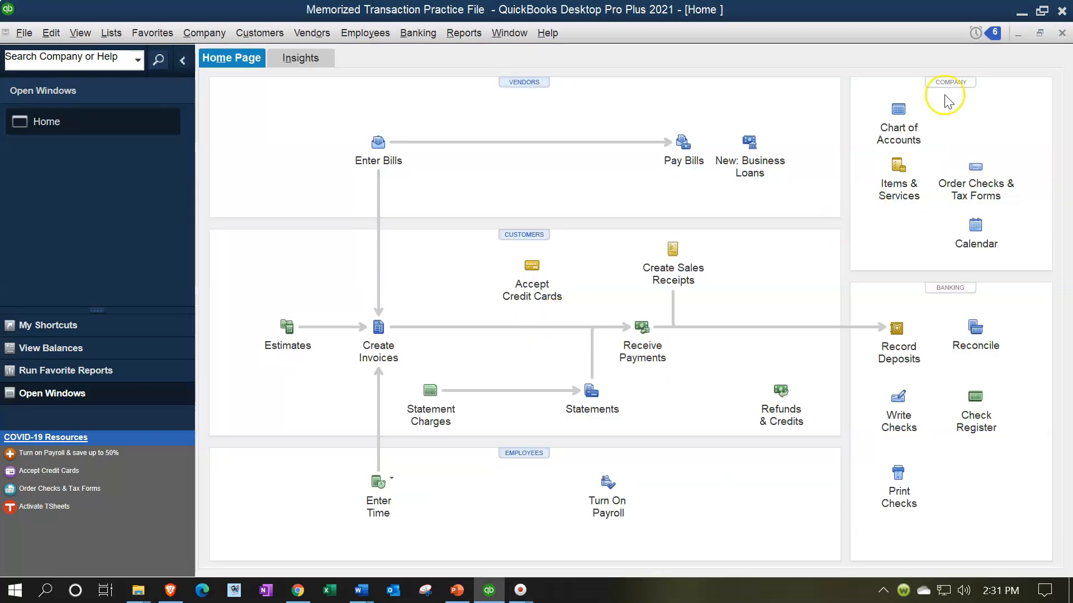
click(984, 39)
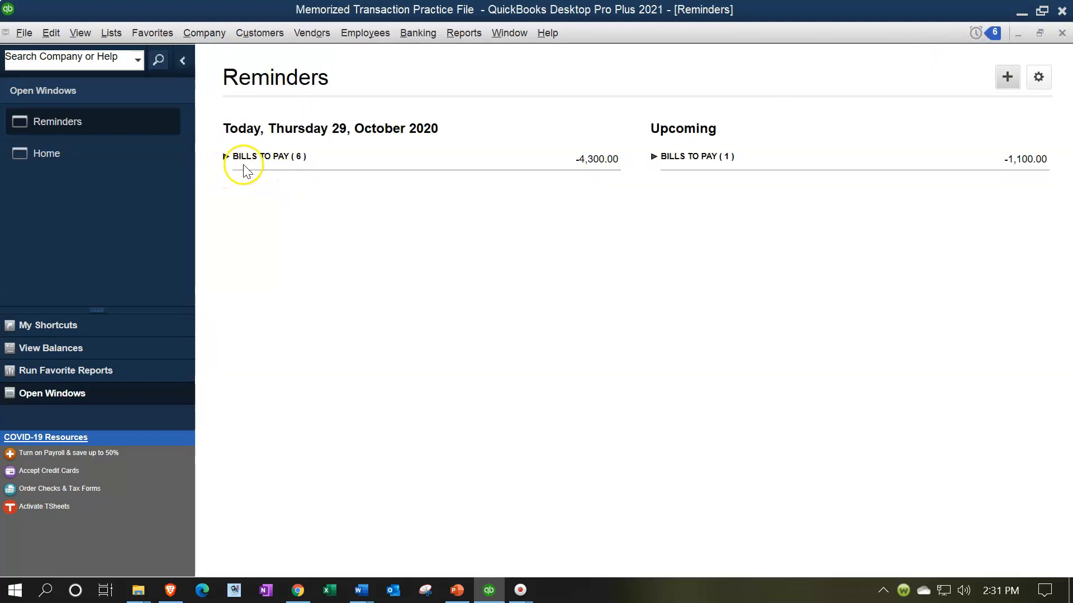
click(1061, 32)
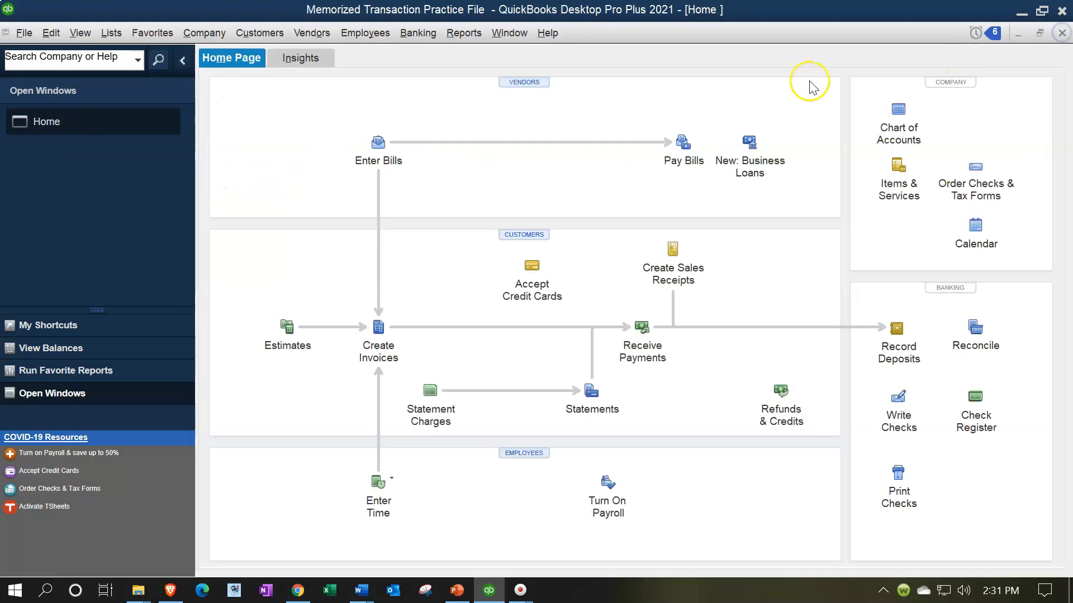
Step: Close and reopen the Memorized Transaction Practice File company, and enter the due memorized Software bill now
click(24, 33)
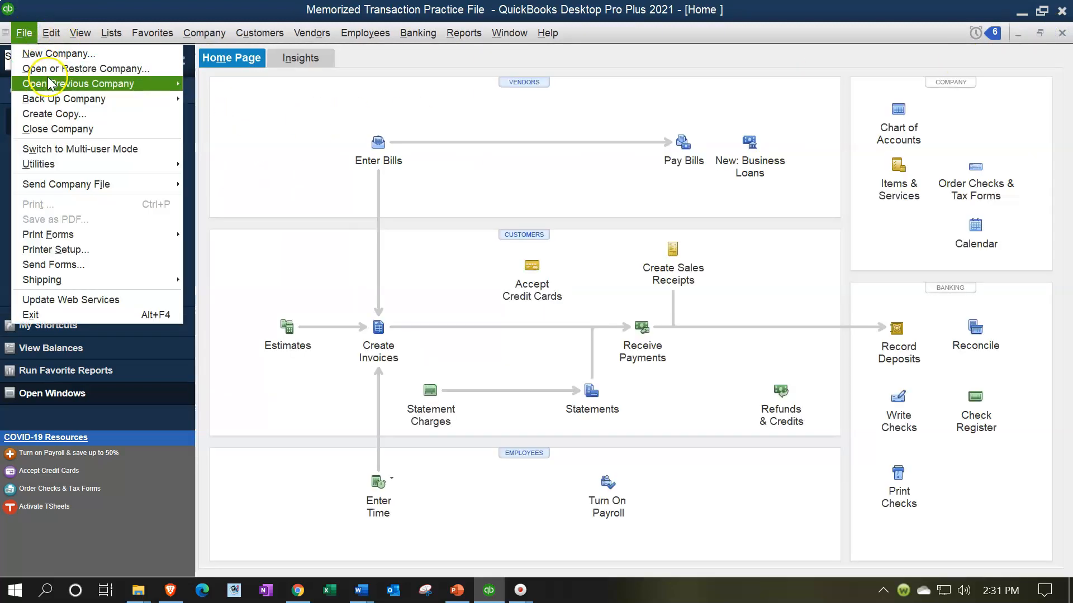
mouse_move(56, 87)
click(82, 130)
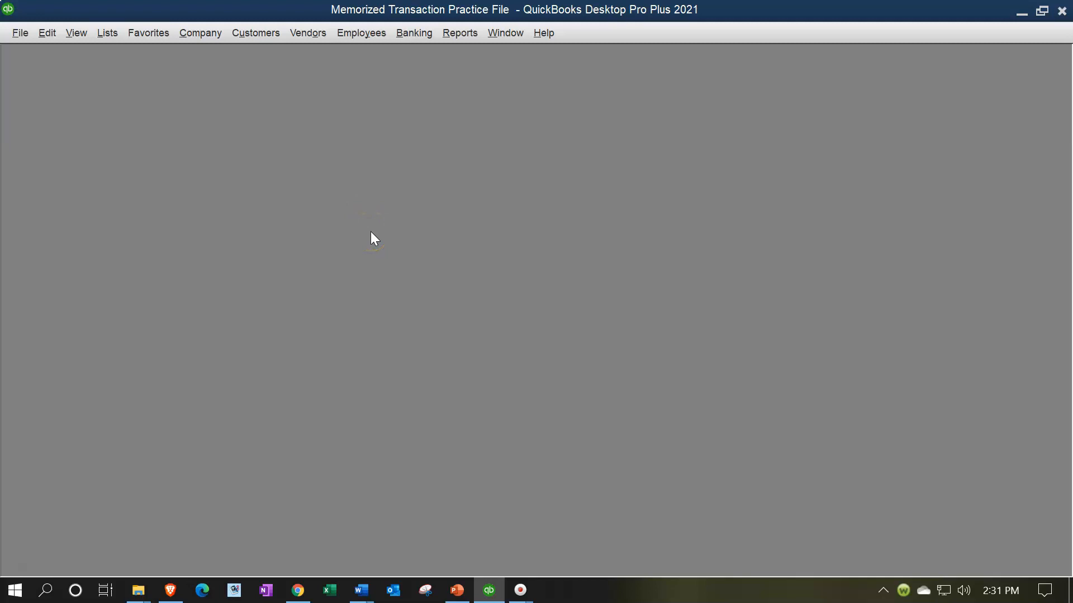
double_click(352, 203)
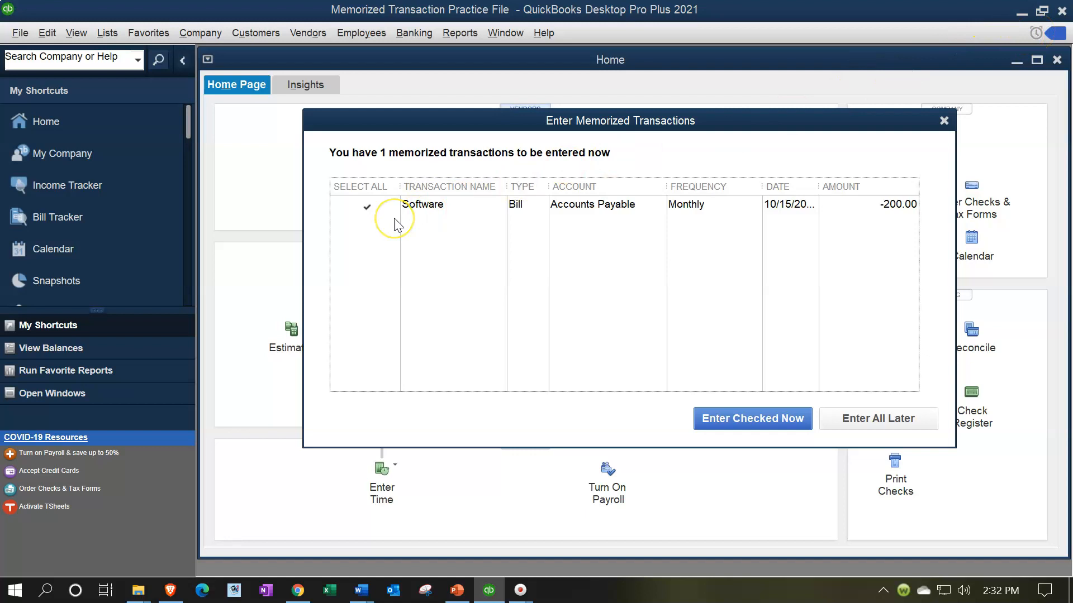
click(782, 421)
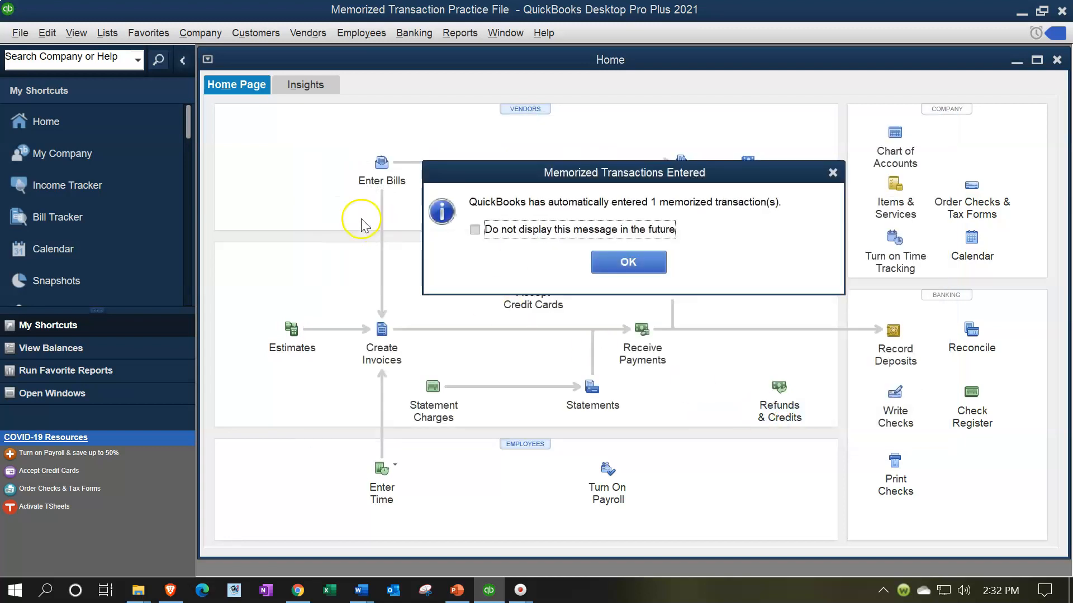
click(617, 263)
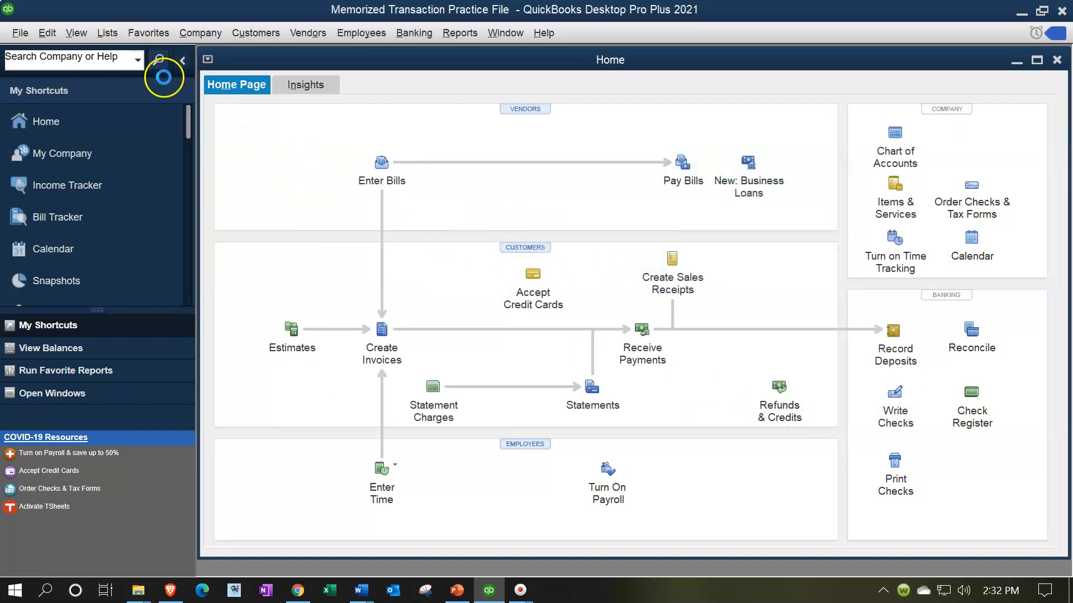
Step: Show the list of open windows and maximize the Home page
click(76, 33)
click(84, 49)
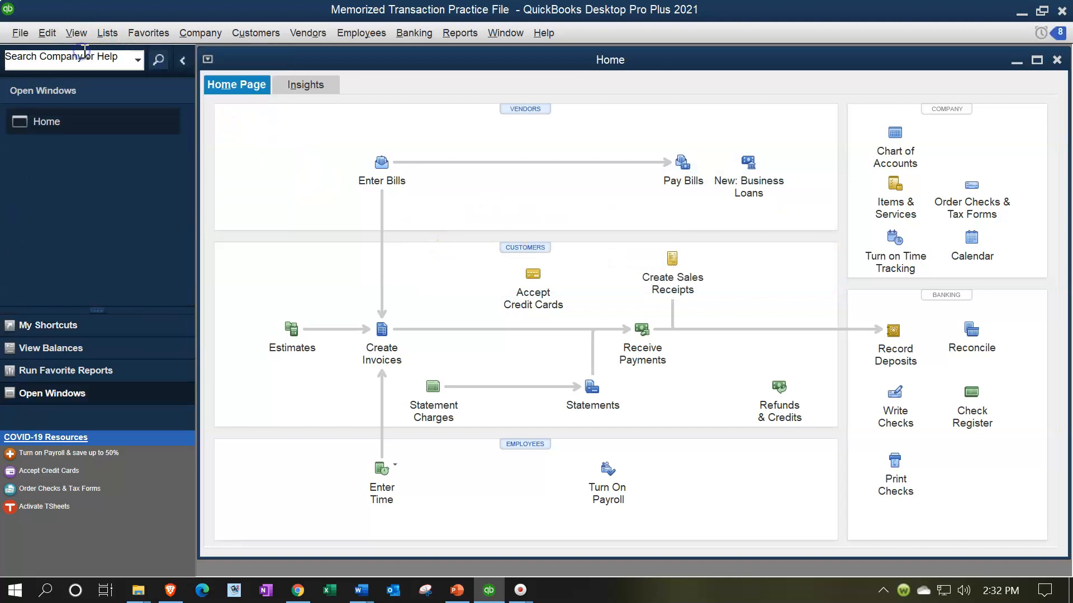
click(1036, 60)
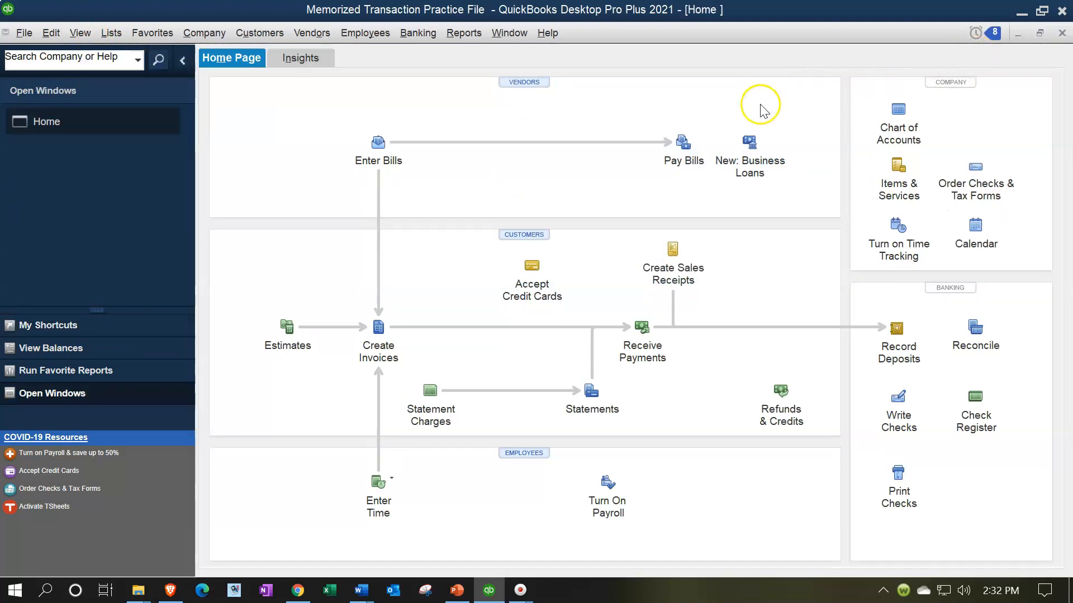
Step: Review today's bills to pay in Reminders and all unpaid bills in Pay Bills, closing each window
click(979, 35)
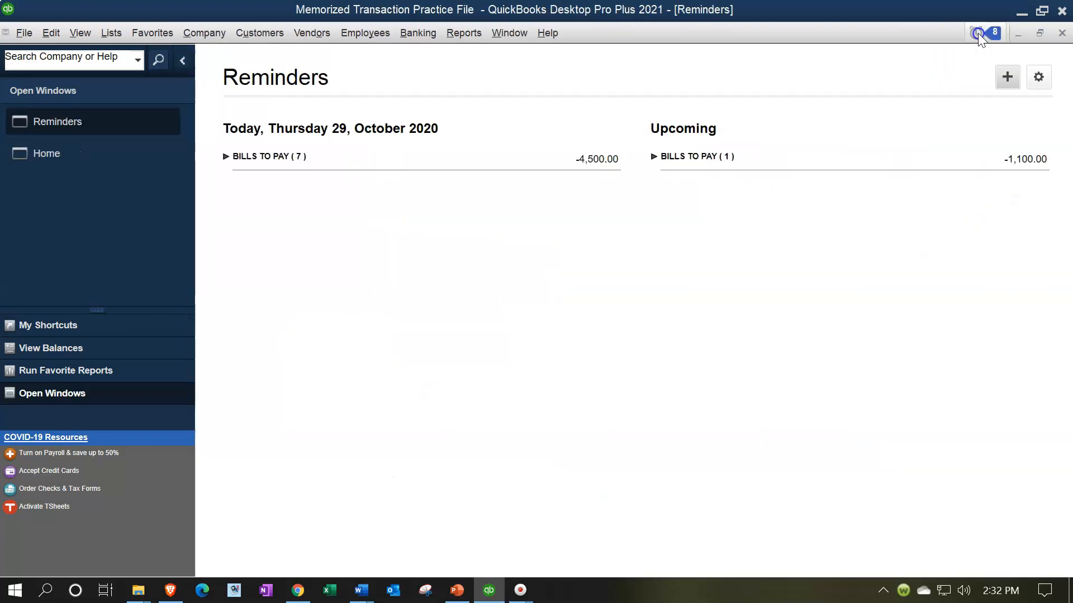
click(226, 157)
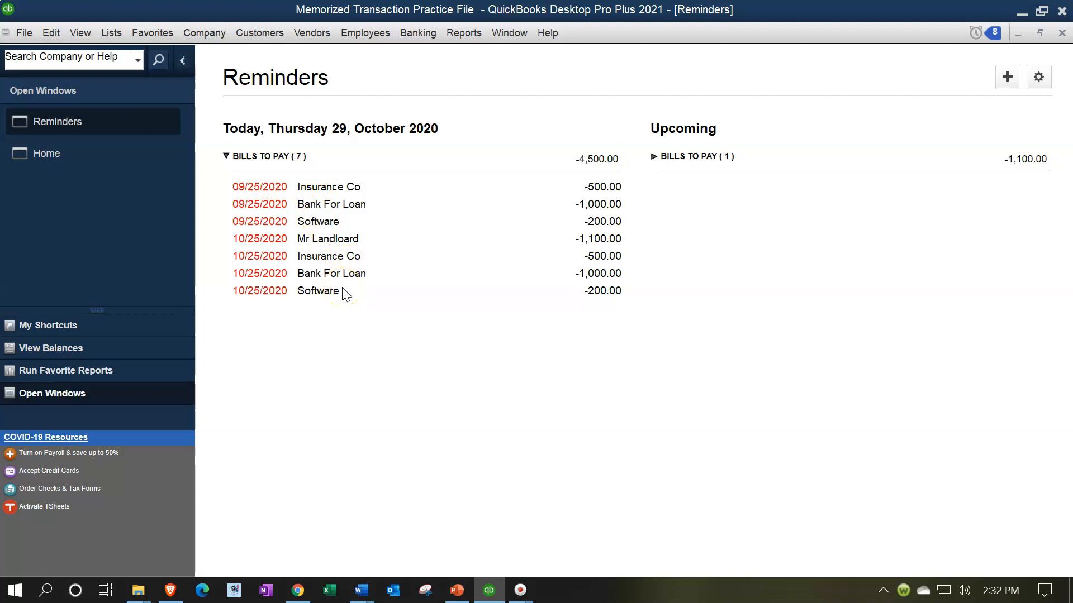
click(1061, 32)
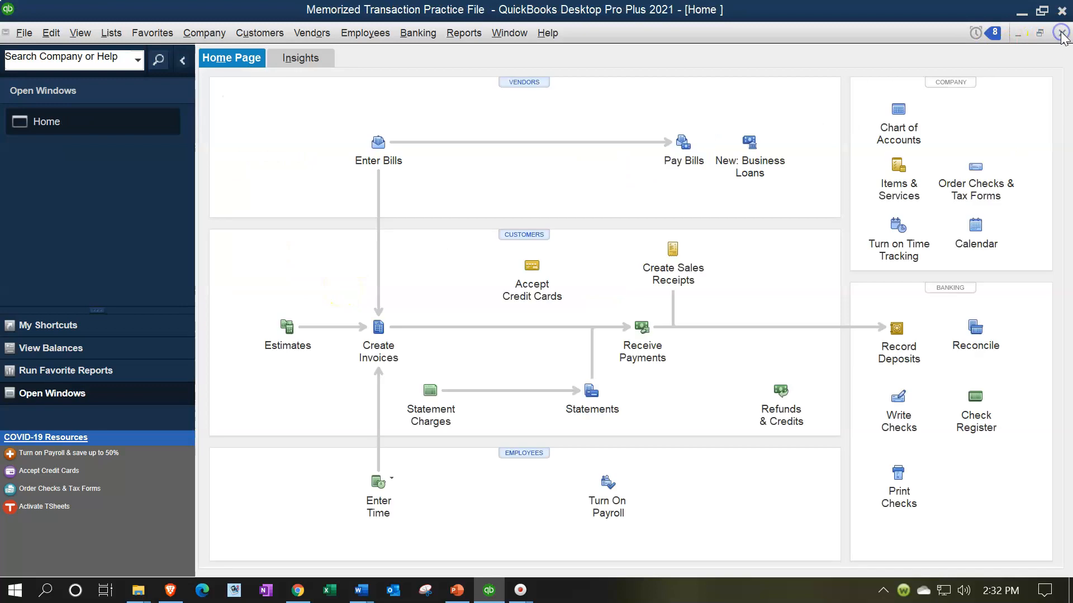
click(684, 148)
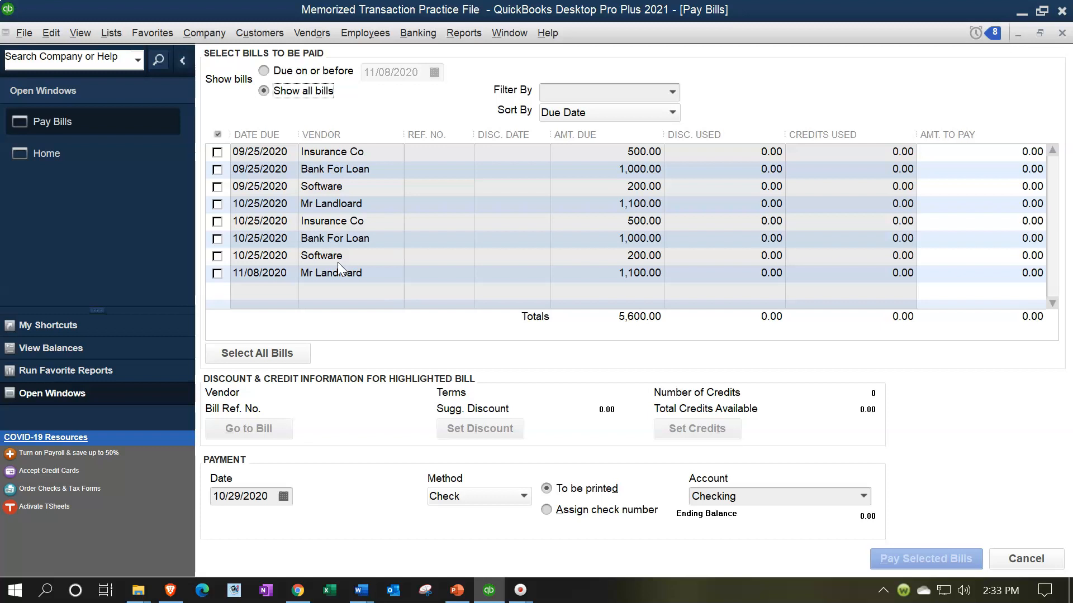
click(1061, 34)
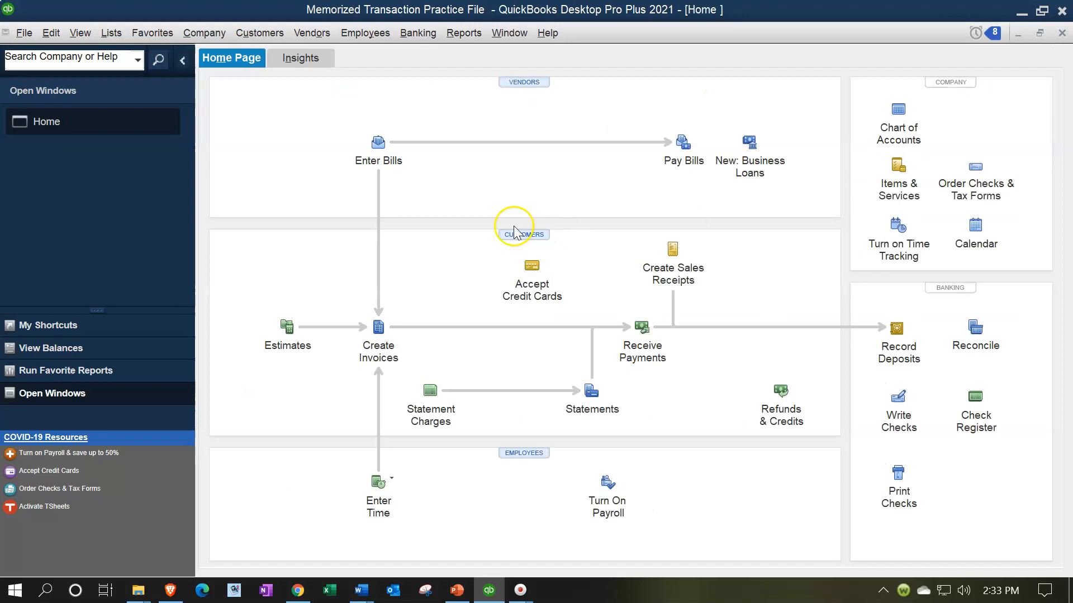